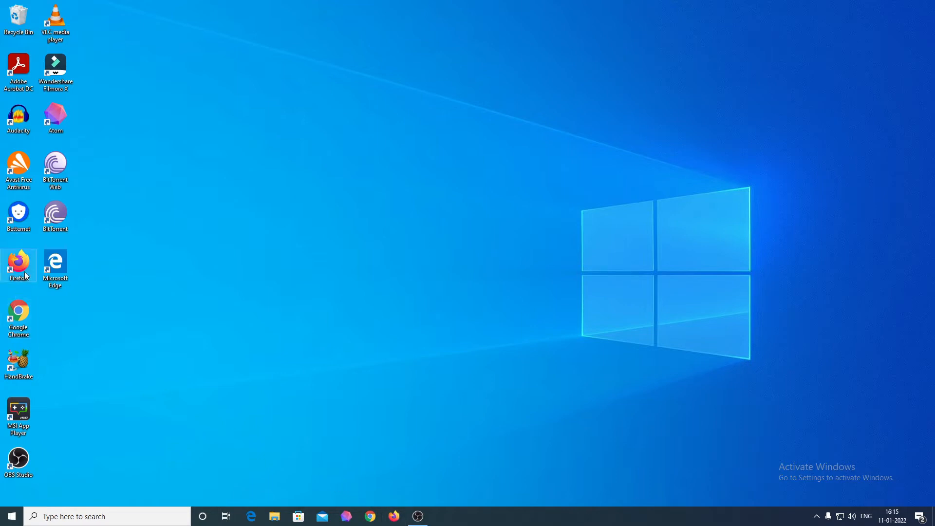
Launch Firefox, dismiss the default-browser prompt and go to emis.sikkimedutech.in
{"action": "left_click", "coordinate": [390, 520]}
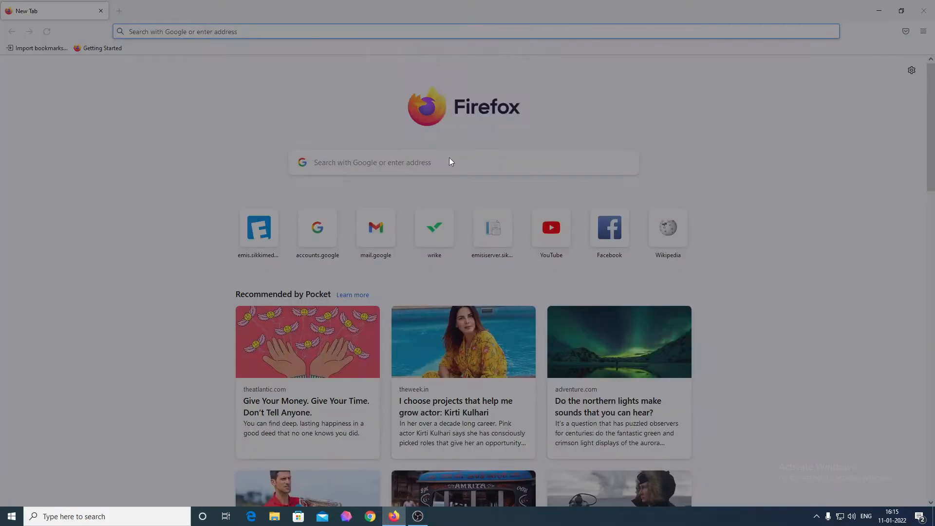
{"action": "left_click", "coordinate": [534, 118]}
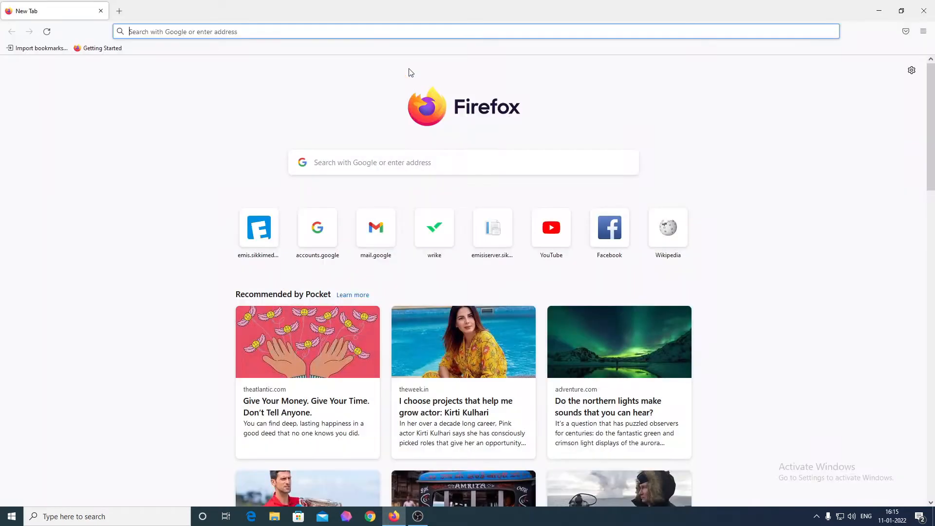
{"action": "left_click", "coordinate": [379, 33]}
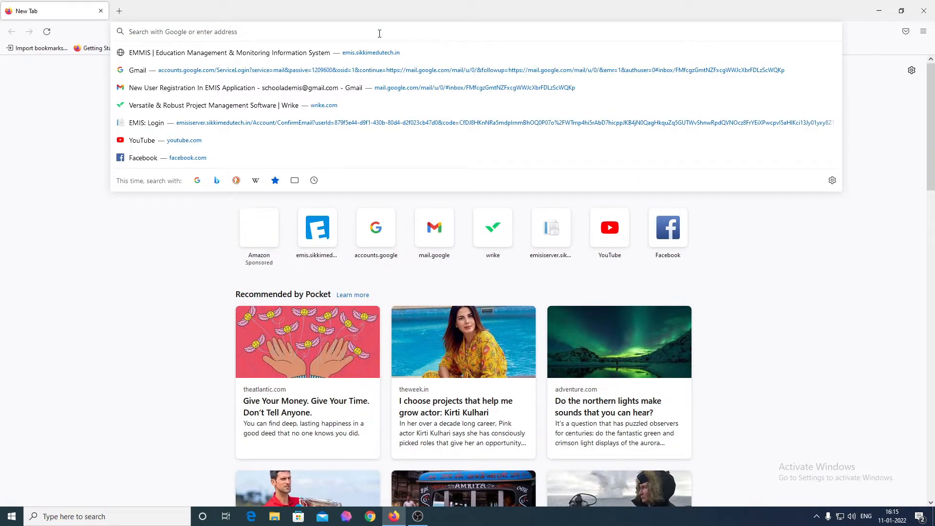
{"action": "type", "text": "emis.sikkimedutech.in/"}
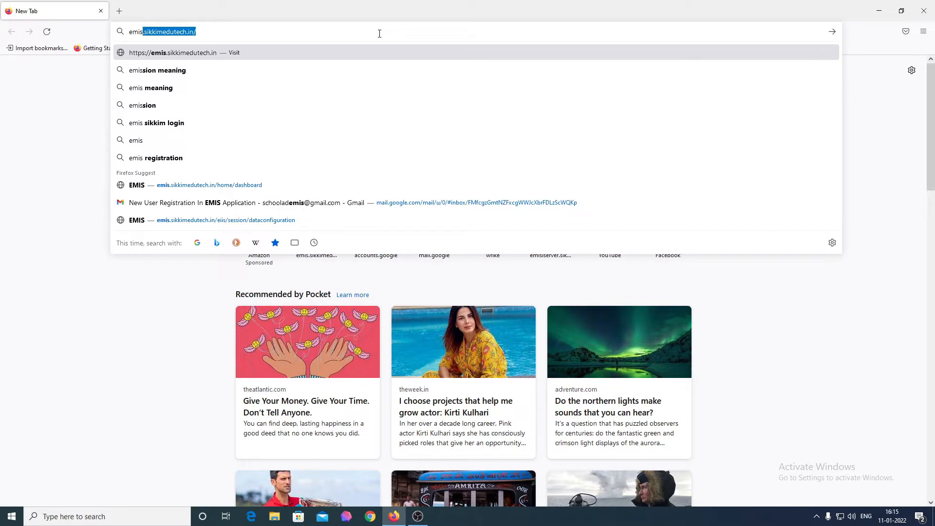
{"action": "key", "text": "Right"}
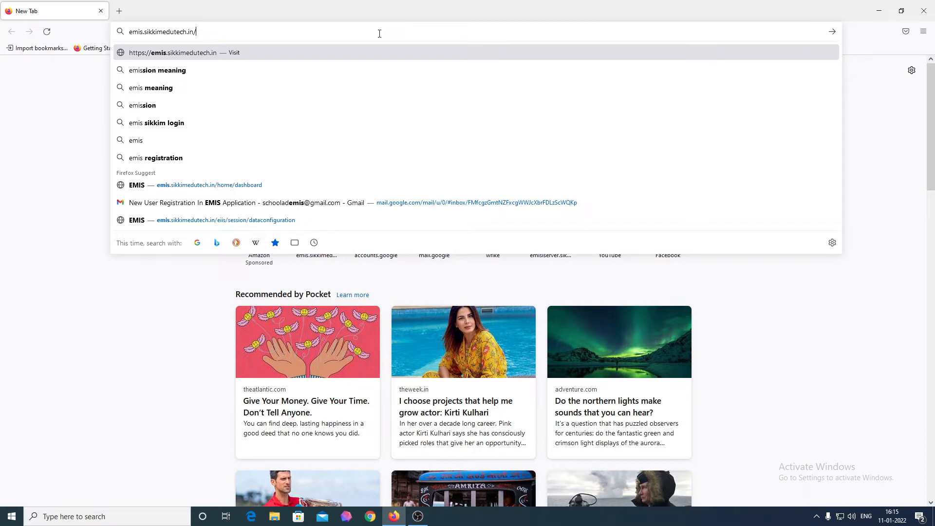
{"action": "key", "text": "Return"}
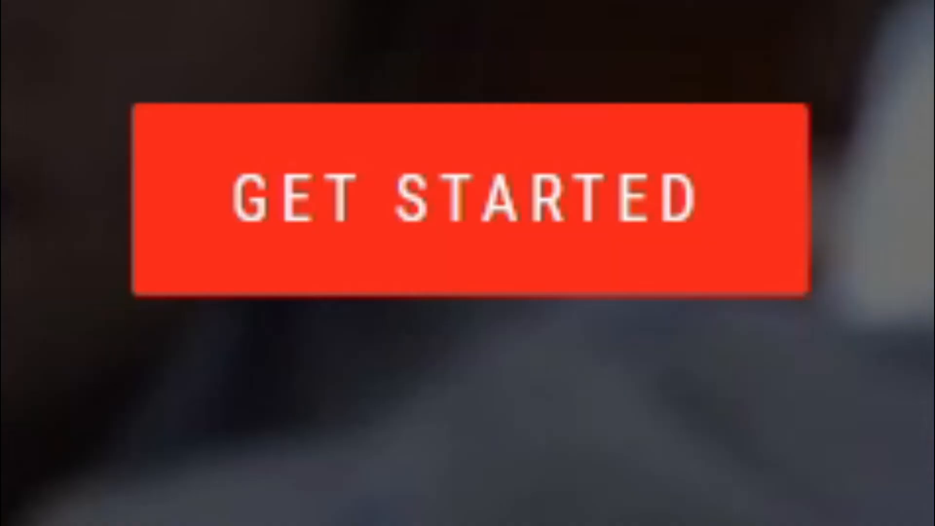
{"action": "scroll", "coordinate": [707, 324], "scroll_direction": "down", "scroll_amount": 2}
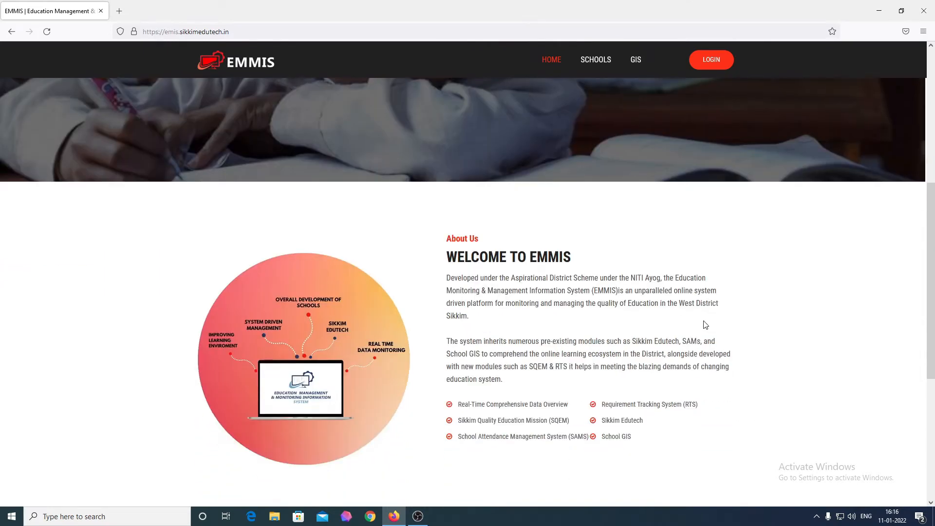
{"action": "scroll", "coordinate": [706, 325], "scroll_direction": "down", "scroll_amount": 5}
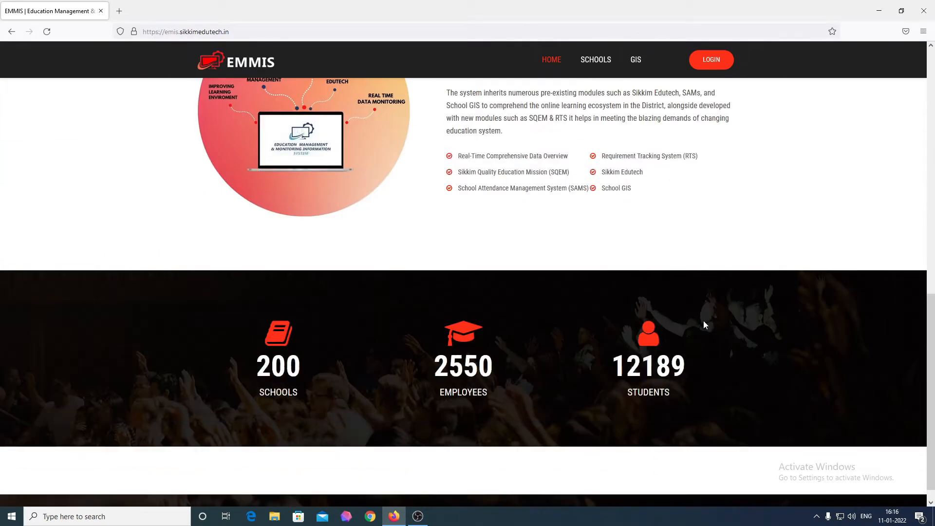
{"action": "scroll", "coordinate": [703, 324], "scroll_direction": "down", "scroll_amount": 1}
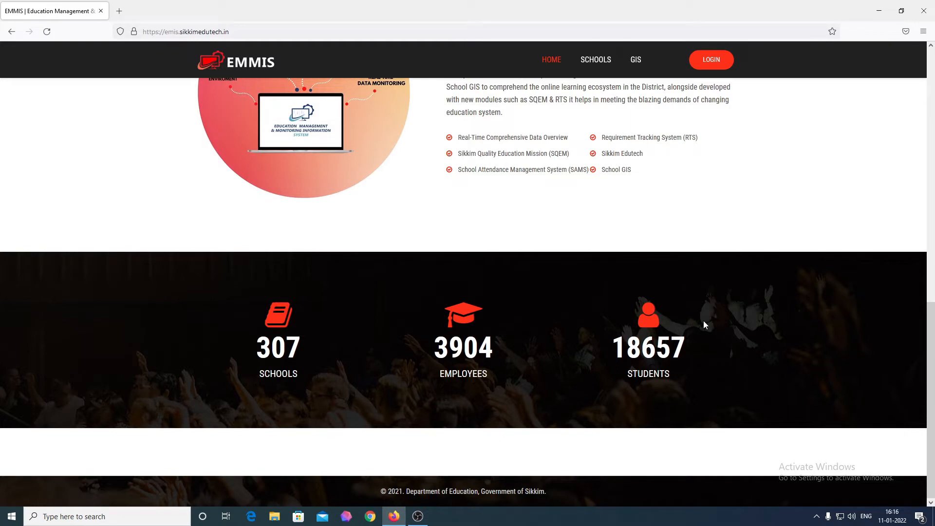
{"action": "scroll", "coordinate": [704, 321], "scroll_direction": "up", "scroll_amount": 7}
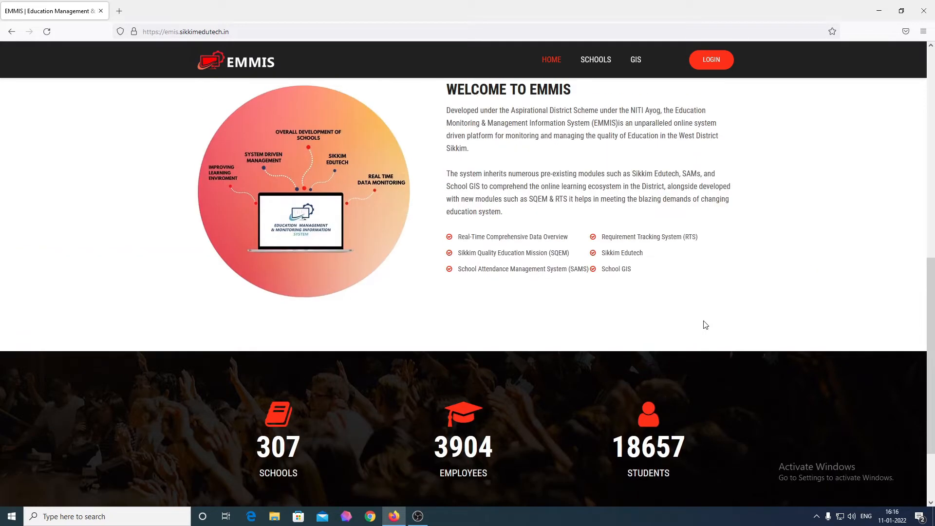
{"action": "scroll", "coordinate": [704, 321], "scroll_direction": "up", "scroll_amount": 1}
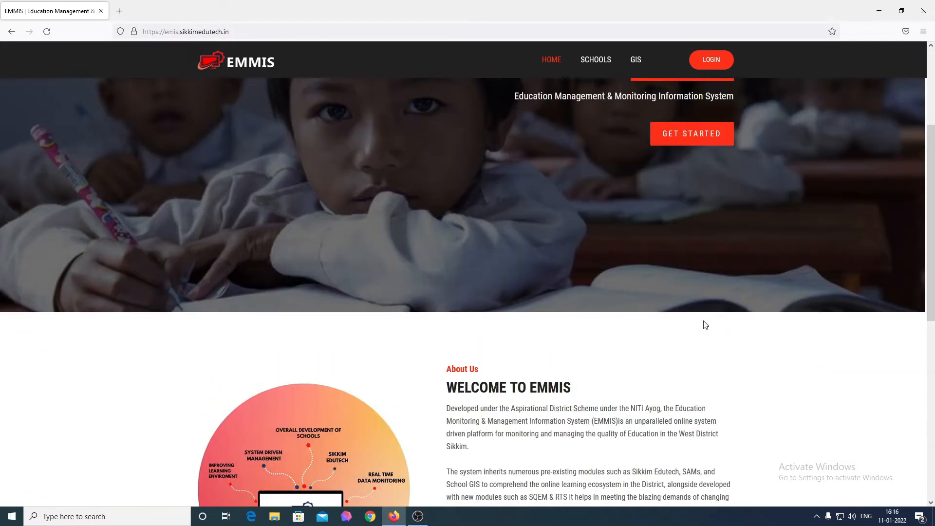
{"action": "scroll", "coordinate": [705, 325], "scroll_direction": "up", "scroll_amount": 3}
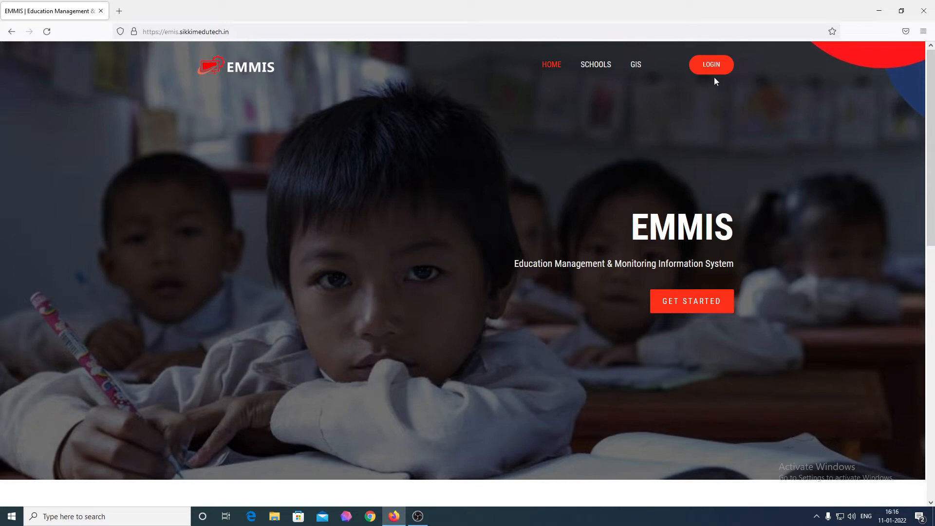
Open the EMIS Login page with the GET STARTED button on the home page
{"action": "left_click", "coordinate": [716, 302]}
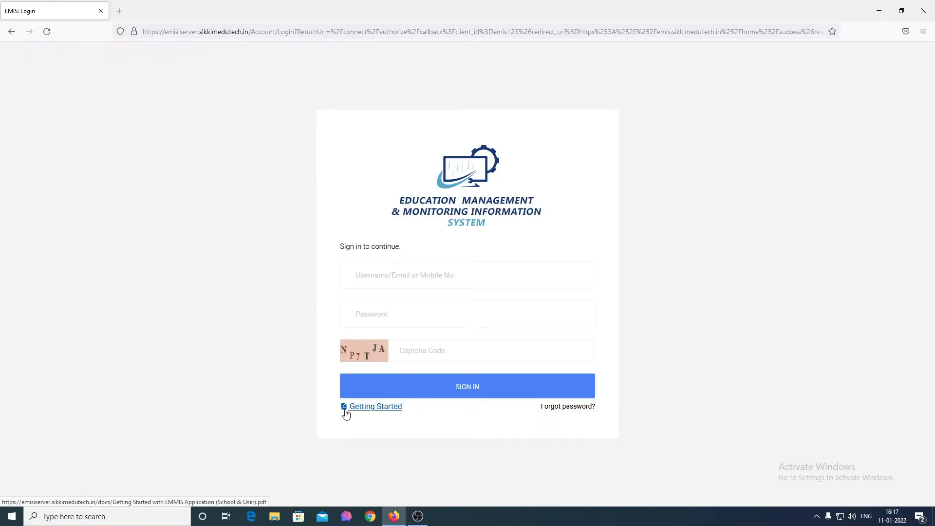
Sign in with the operator's e-mail, password and captcha code, declining Firefox's saved-login update
{"action": "left_click", "coordinate": [442, 280]}
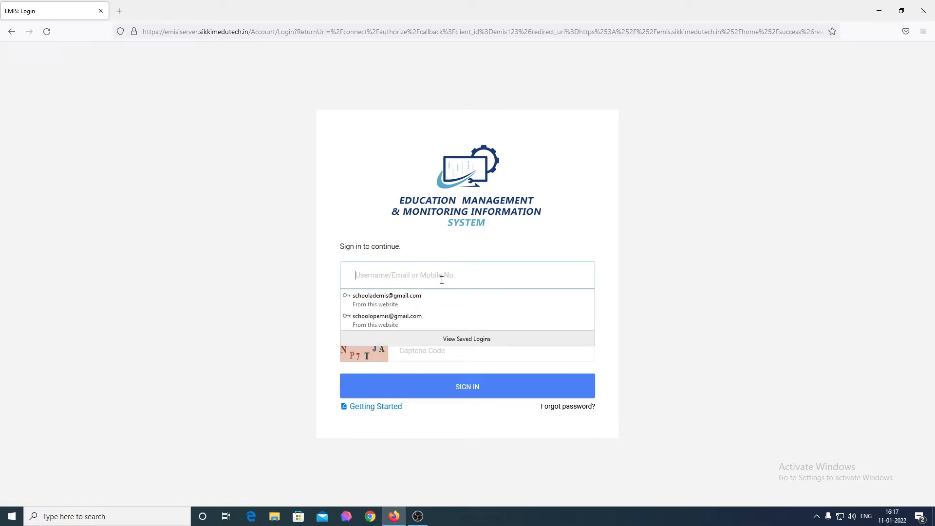
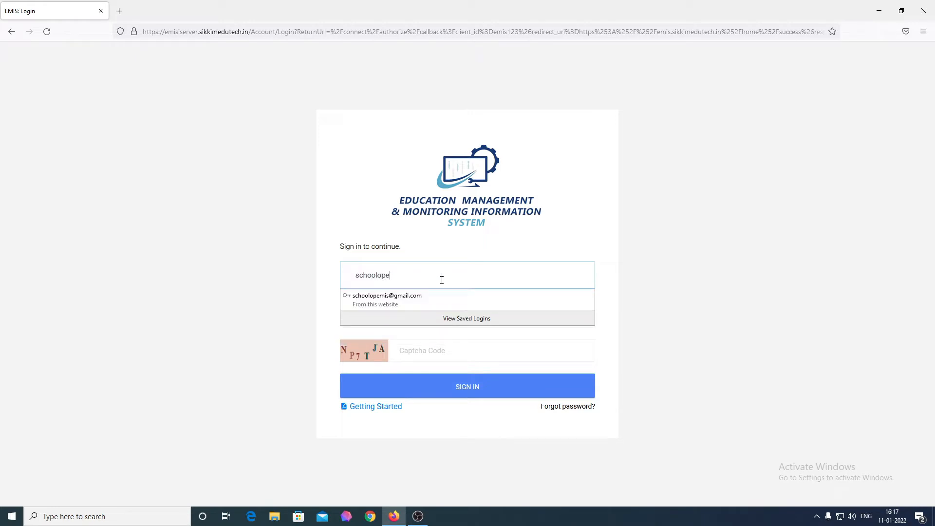
{"action": "left_click", "coordinate": [616, 309]}
{"action": "left_click", "coordinate": [519, 321]}
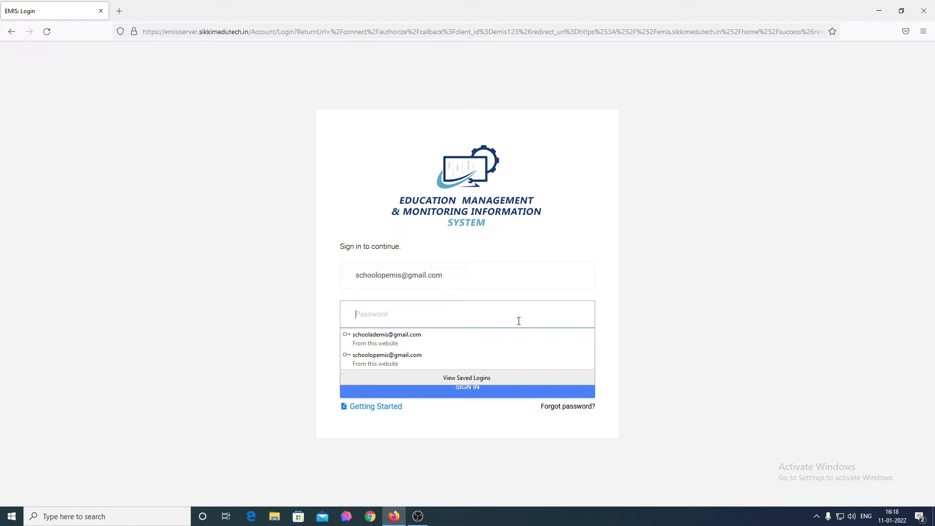
{"action": "type", "text": "***"}
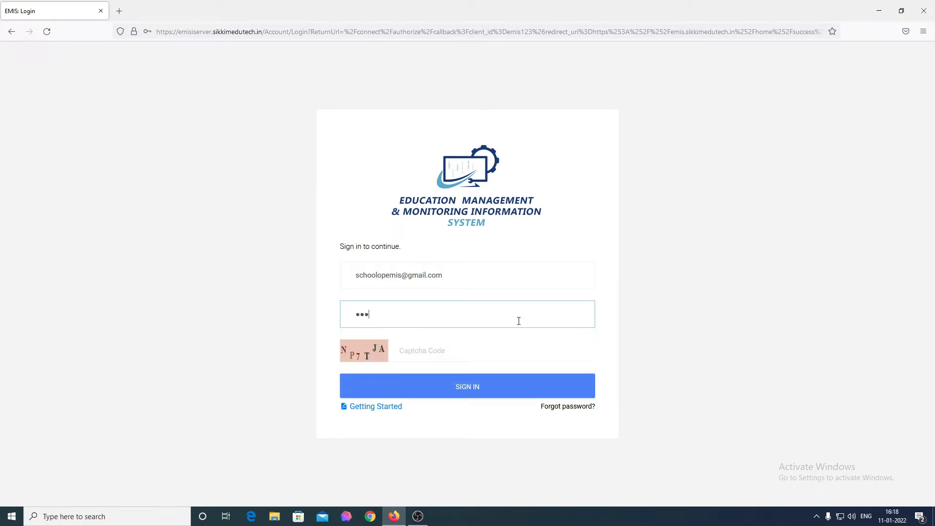
{"action": "key", "text": "BackSpace"}
{"action": "key", "text": "BackSpace"}
{"action": "key", "text": "BackSpace"}
{"action": "type", "text": "*********"}
{"action": "key", "text": "Tab"}
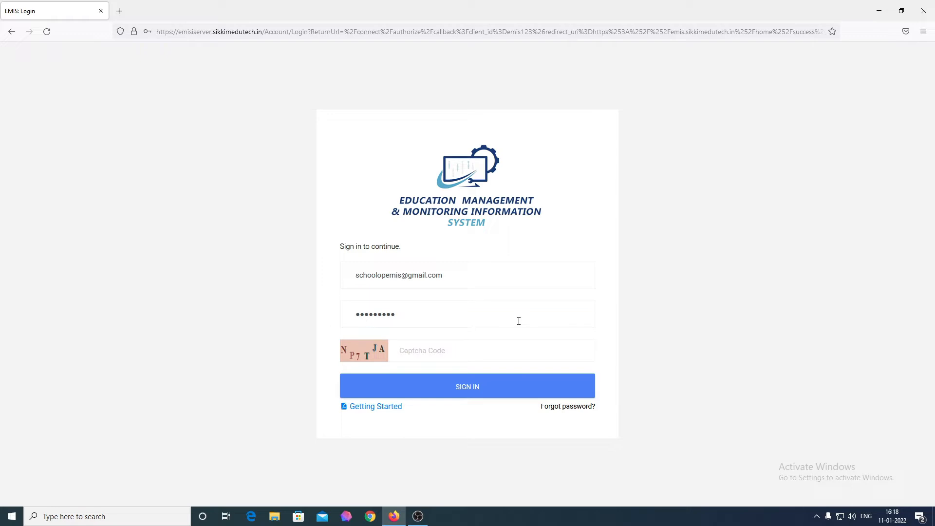
{"action": "type", "text": "NP7TJA"}
{"action": "left_click", "coordinate": [470, 393]}
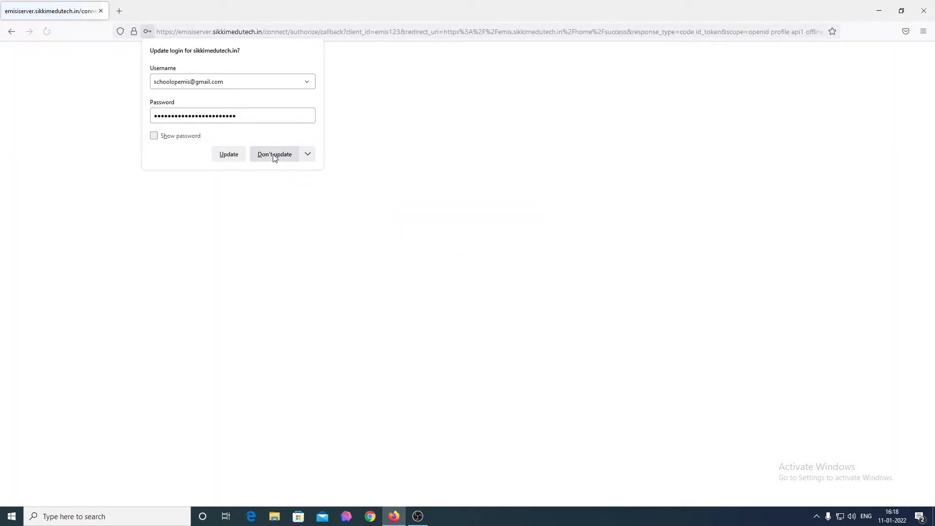
{"action": "left_click", "coordinate": [274, 155]}
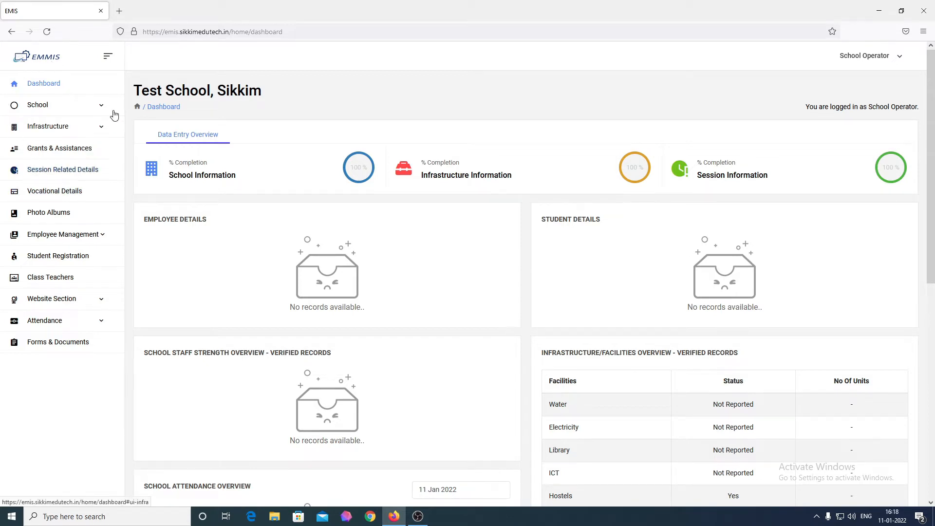
Highlight the Test School, Sikkim title and the School Operator login message on the dashboard
{"action": "left_click_drag", "start_coordinate": [274, 96], "coordinate": [132, 95]}
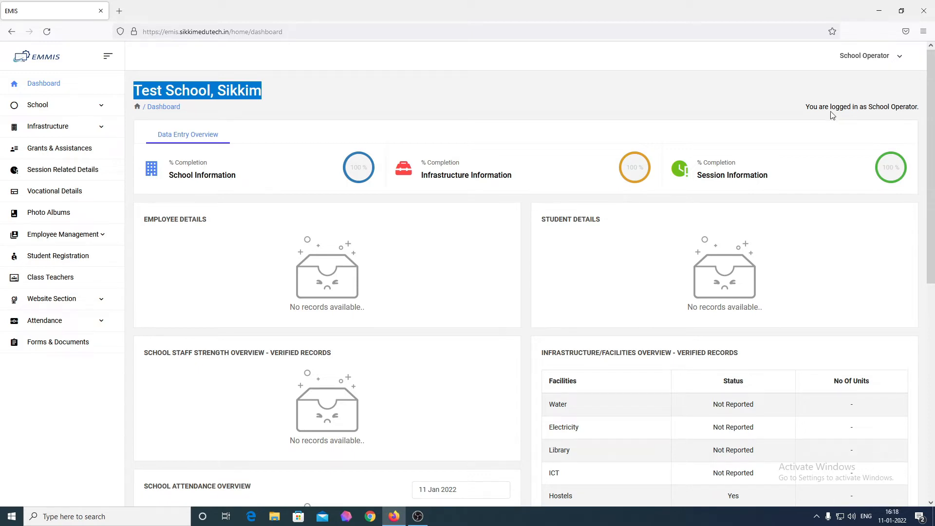
{"action": "left_click", "coordinate": [807, 110]}
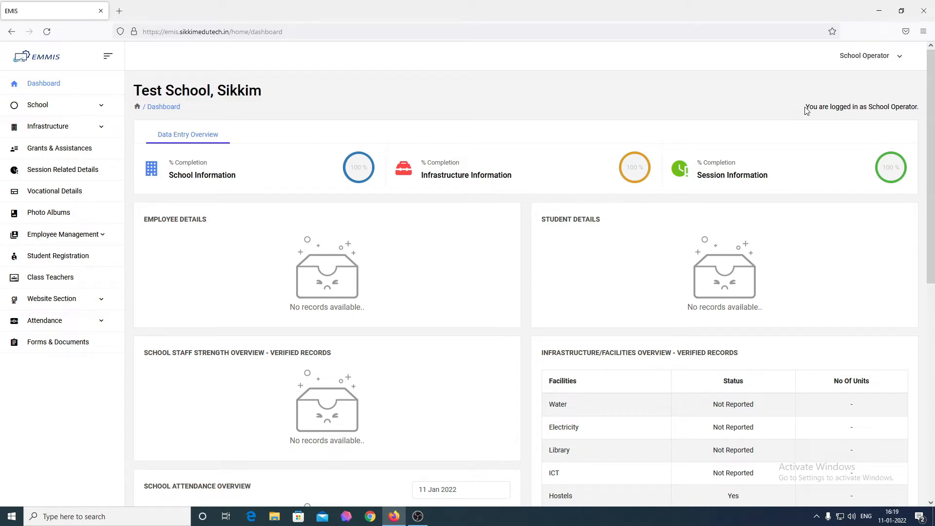
{"action": "left_click_drag", "start_coordinate": [806, 111], "coordinate": [921, 118]}
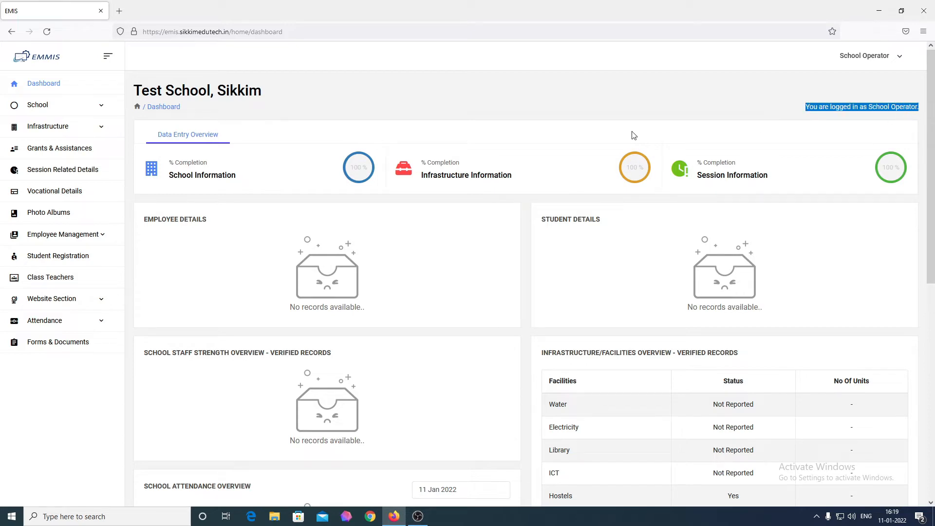
{"action": "left_click", "coordinate": [447, 127]}
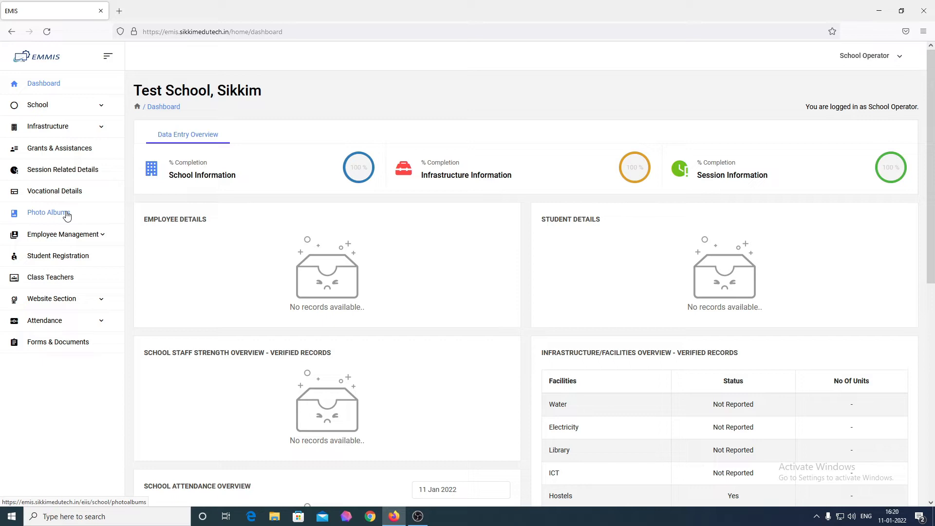
{"action": "left_click_drag", "start_coordinate": [133, 94], "coordinate": [258, 93]}
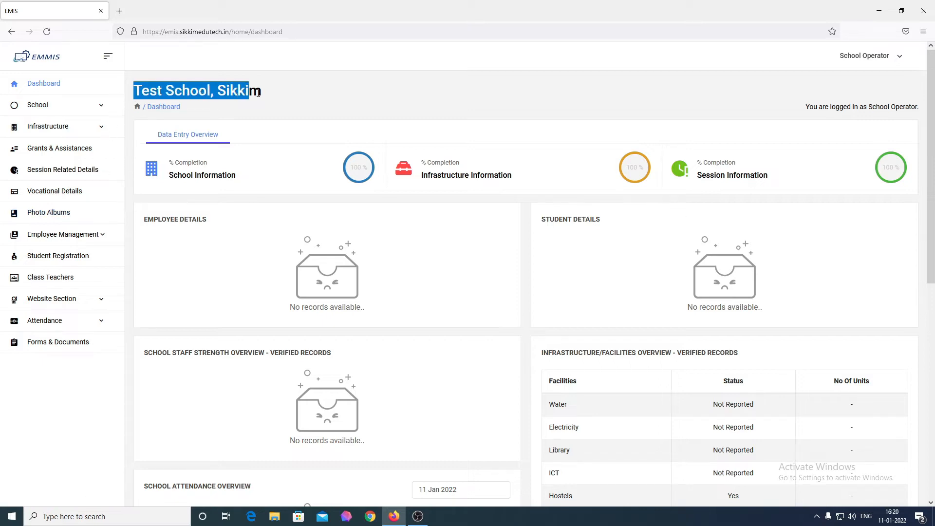
{"action": "left_click", "coordinate": [274, 96]}
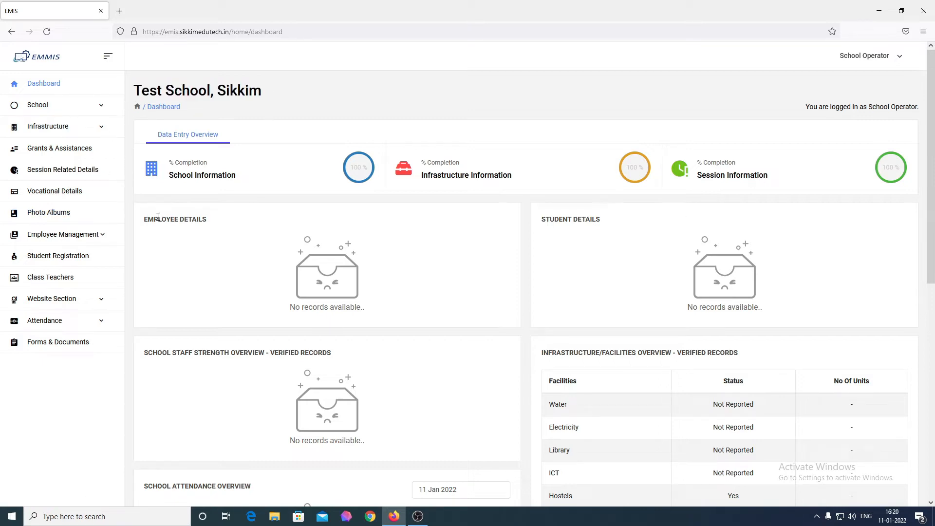
Open Employee Management > List & Registration, note the empty list, and start a New Employee
{"action": "left_click", "coordinate": [82, 243]}
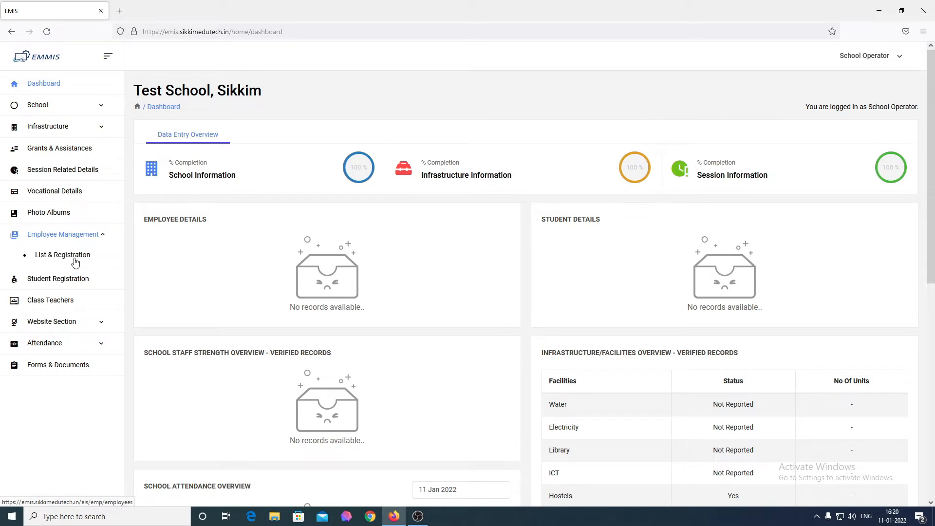
{"action": "left_click", "coordinate": [75, 259]}
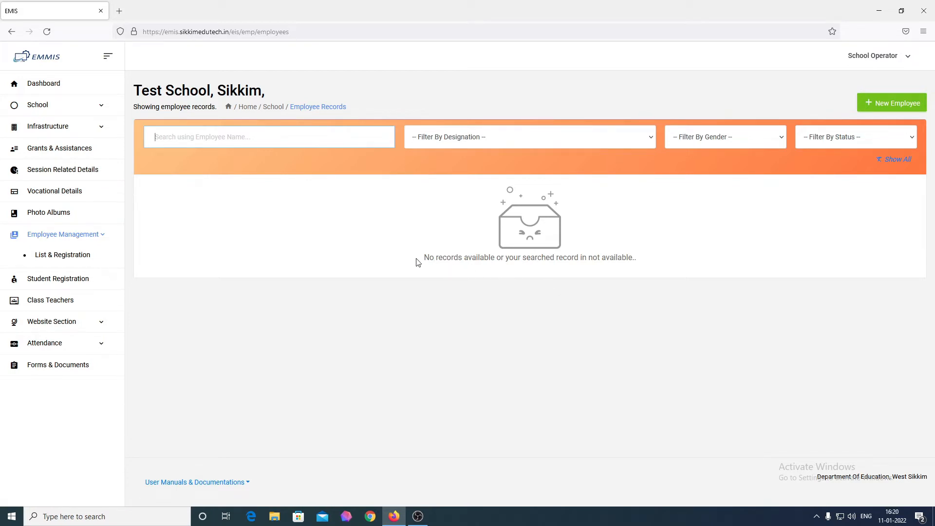
{"action": "left_click_drag", "start_coordinate": [416, 258], "coordinate": [655, 264]}
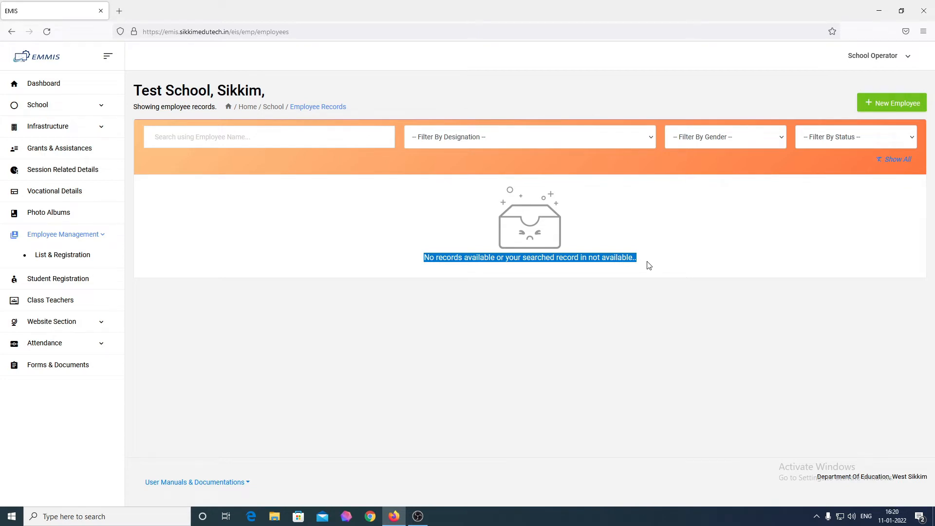
{"action": "left_click", "coordinate": [895, 110]}
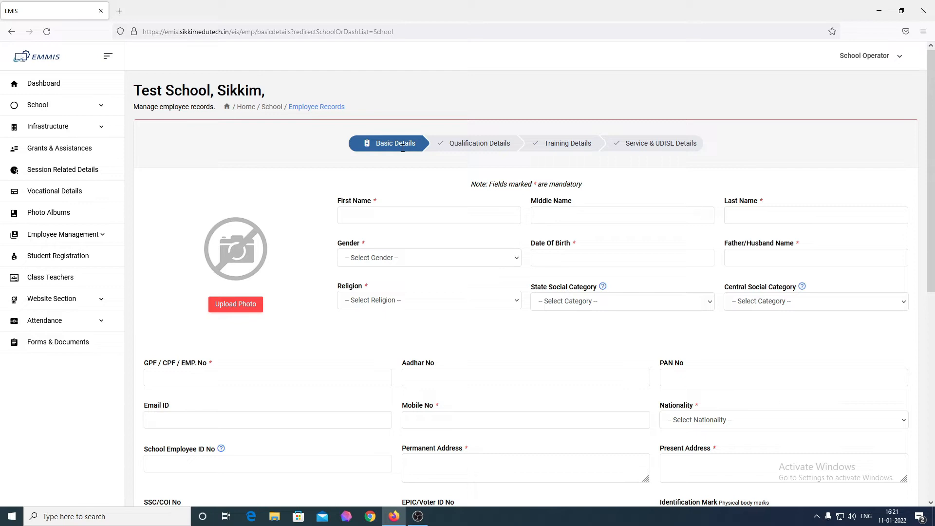
Enter the employee's first name as Teacher, set gender to Male and open the birth-date calendar
{"action": "left_click", "coordinate": [387, 215]}
{"action": "type", "text": "Teacher"}
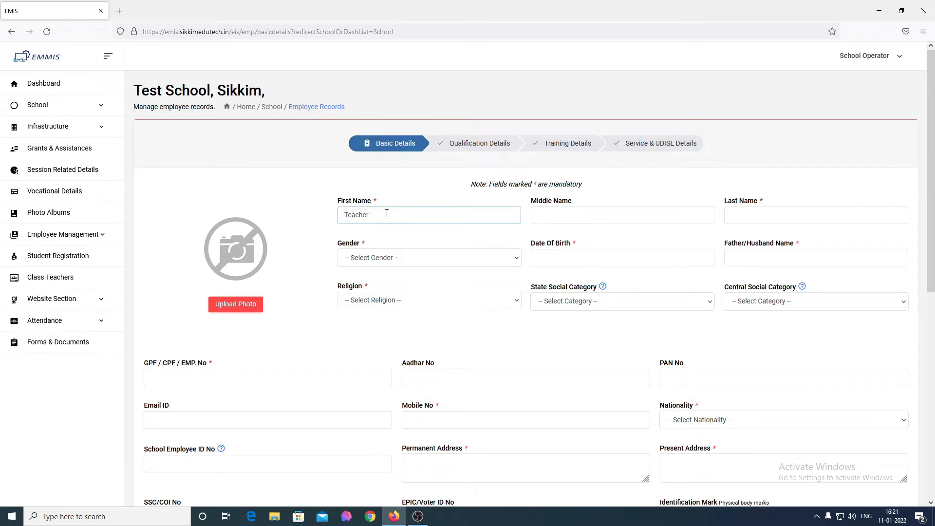
{"action": "key", "text": "Tab"}
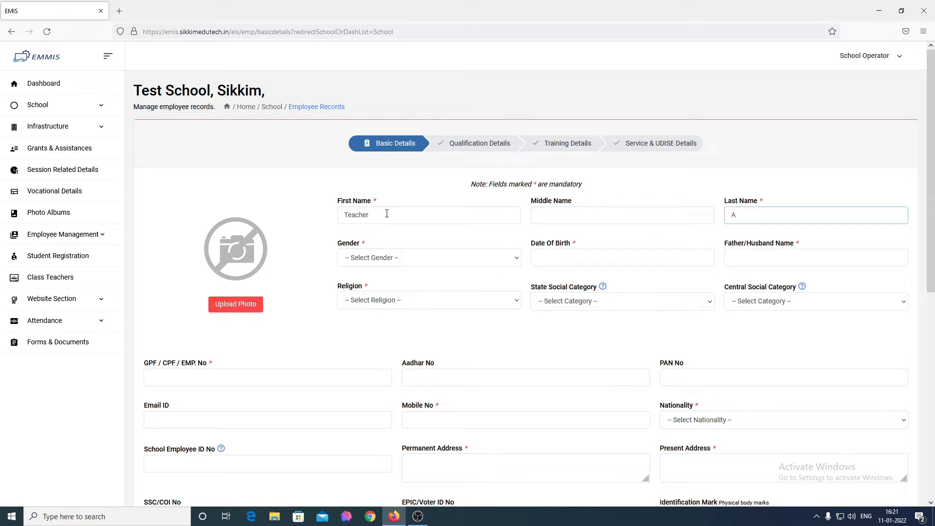
{"action": "key", "text": "Tab"}
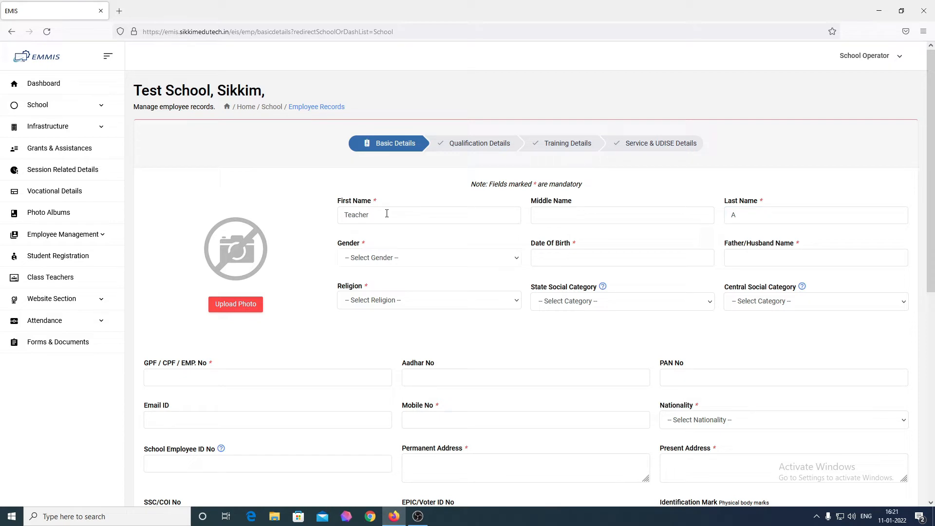
{"action": "left_click", "coordinate": [384, 259]}
{"action": "left_click", "coordinate": [372, 288]}
{"action": "left_click", "coordinate": [578, 261]}
Enter the Father/Husband Name, and set religion Hindu, state category OBC and central category General
{"action": "left_click", "coordinate": [777, 261]}
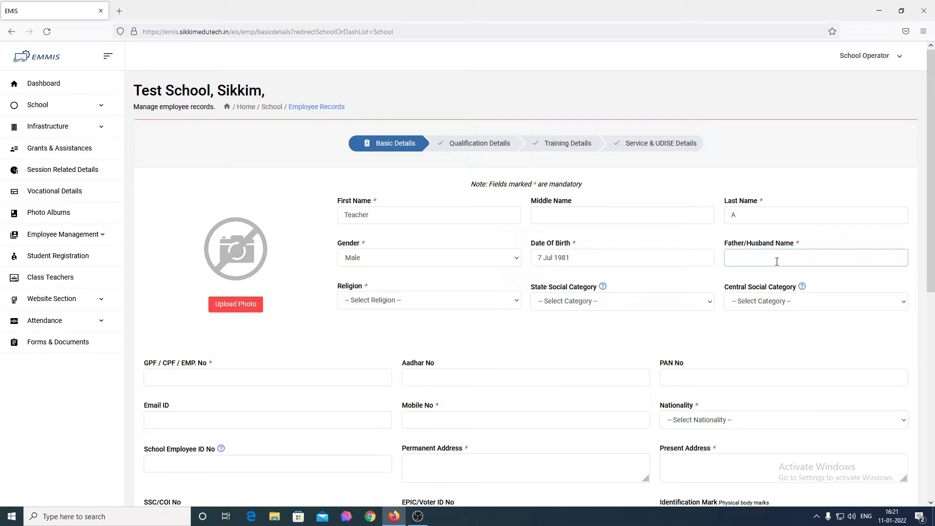
{"action": "type", "text": "Husband"}
{"action": "left_click", "coordinate": [384, 305]}
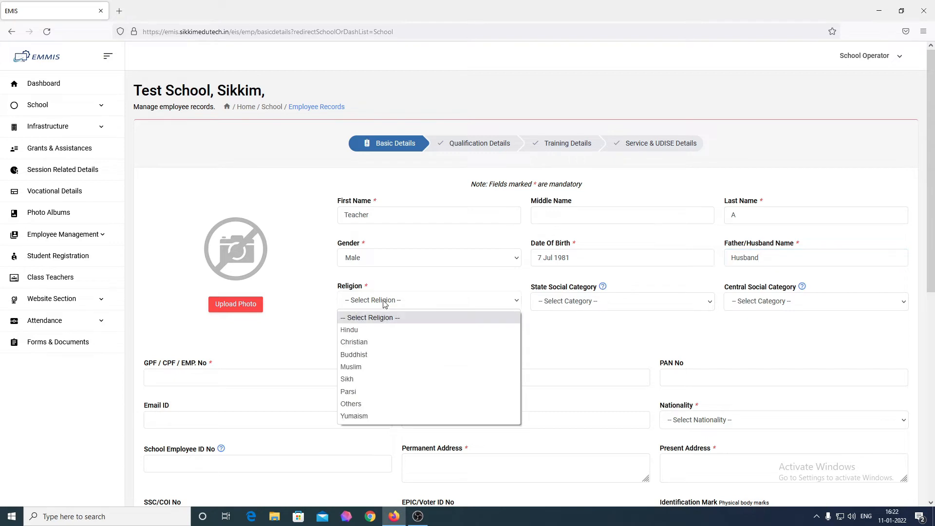
{"action": "left_click", "coordinate": [384, 331]}
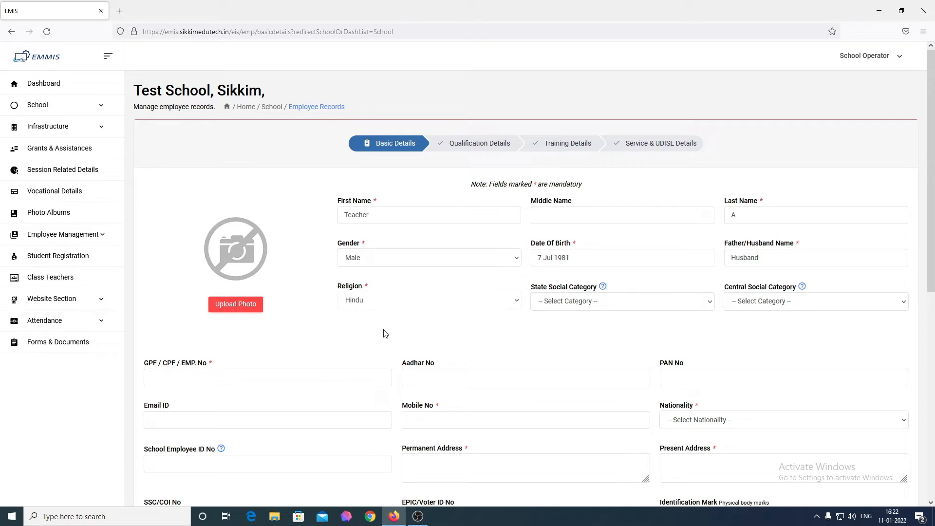
{"action": "left_click", "coordinate": [595, 306]}
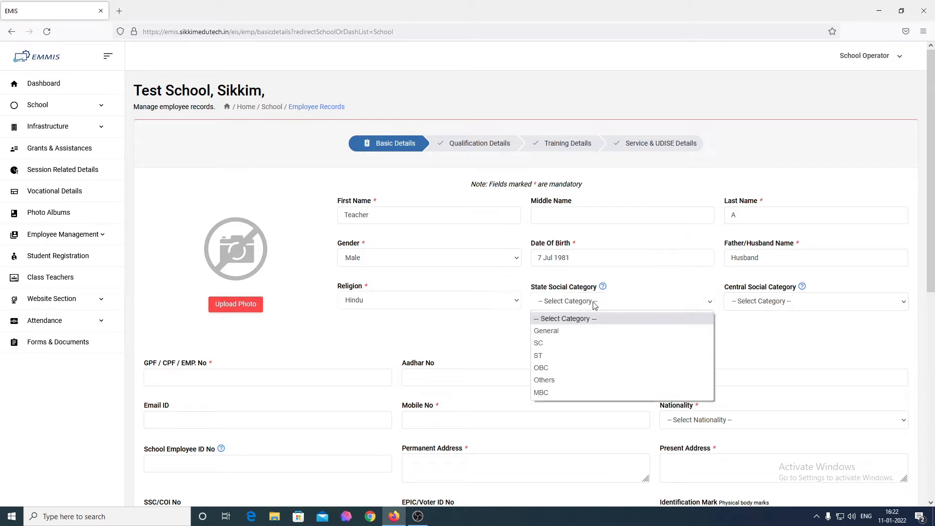
{"action": "left_click", "coordinate": [582, 369]}
{"action": "left_click", "coordinate": [828, 306]}
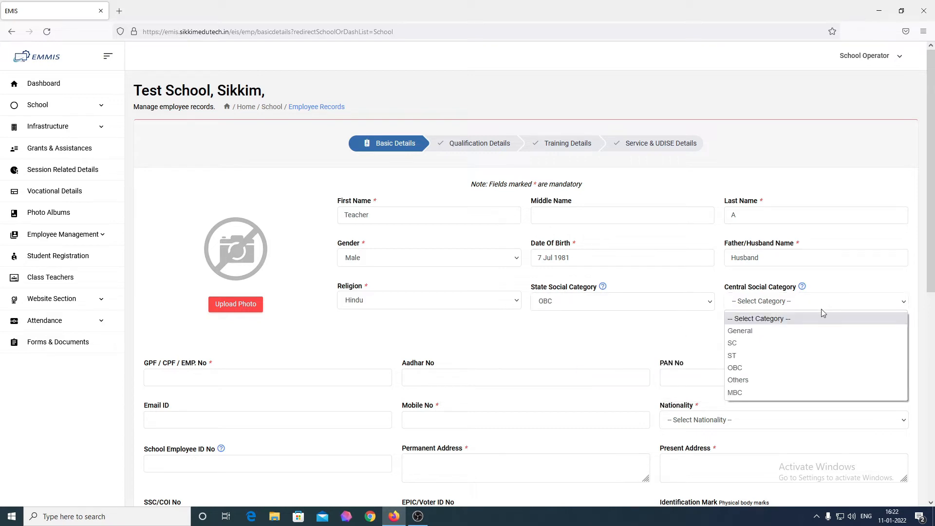
{"action": "left_click", "coordinate": [797, 331]}
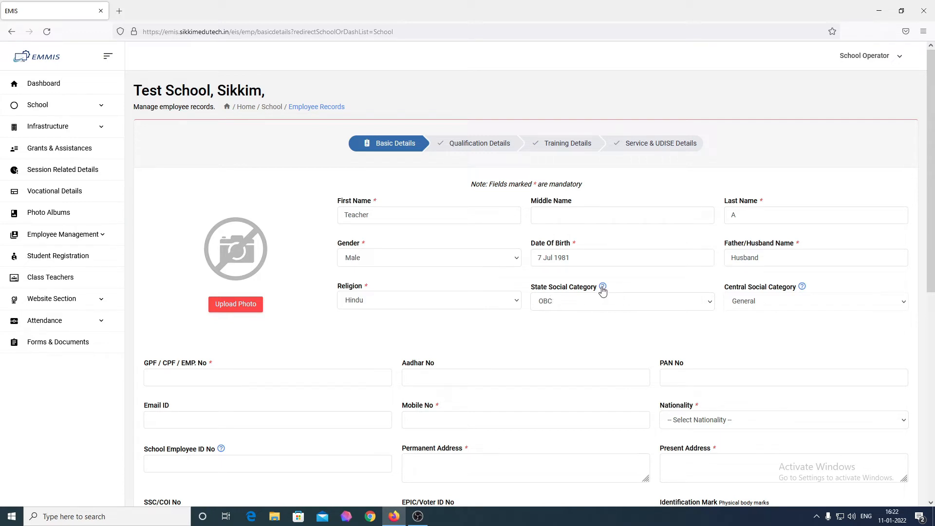
{"action": "mouse_move", "coordinate": [603, 290]}
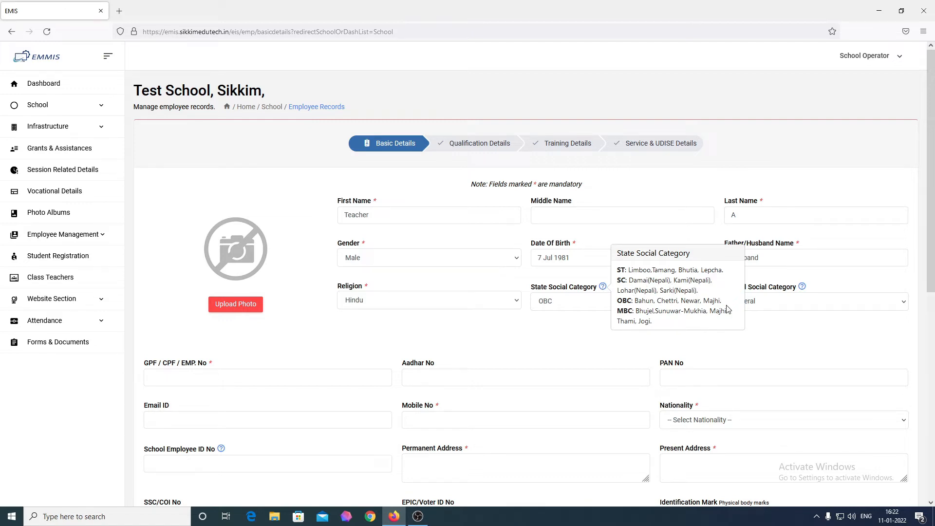
{"action": "left_click", "coordinate": [770, 303]}
{"action": "left_click", "coordinate": [797, 299]}
{"action": "left_click", "coordinate": [803, 288]}
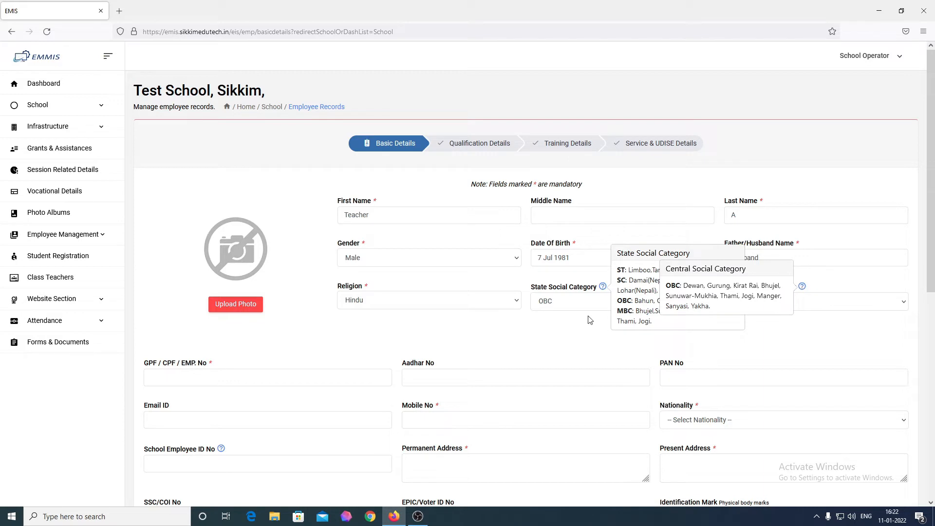
{"action": "left_click", "coordinate": [803, 288]}
{"action": "left_click", "coordinate": [602, 286]}
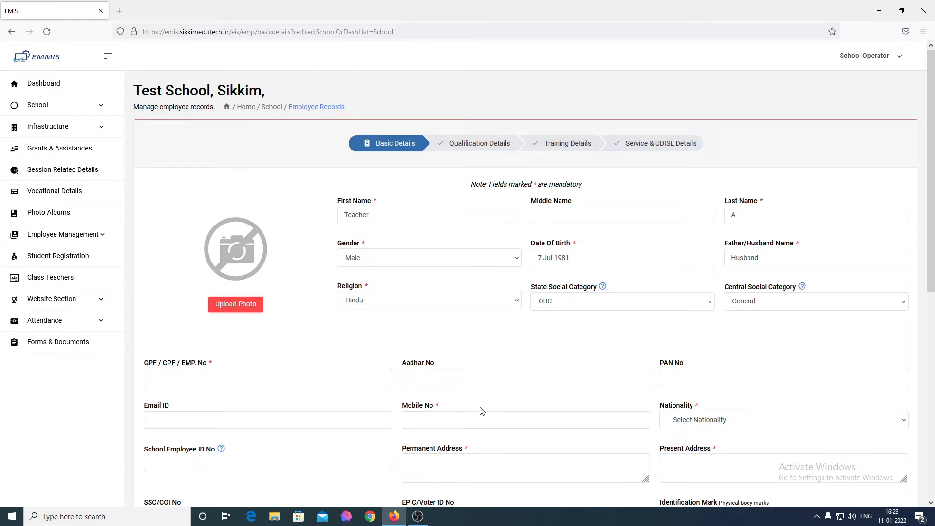
Fill in the employee's GPF/CPF/EMP. No field
{"action": "scroll", "coordinate": [441, 391], "scroll_direction": "down", "scroll_amount": 2}
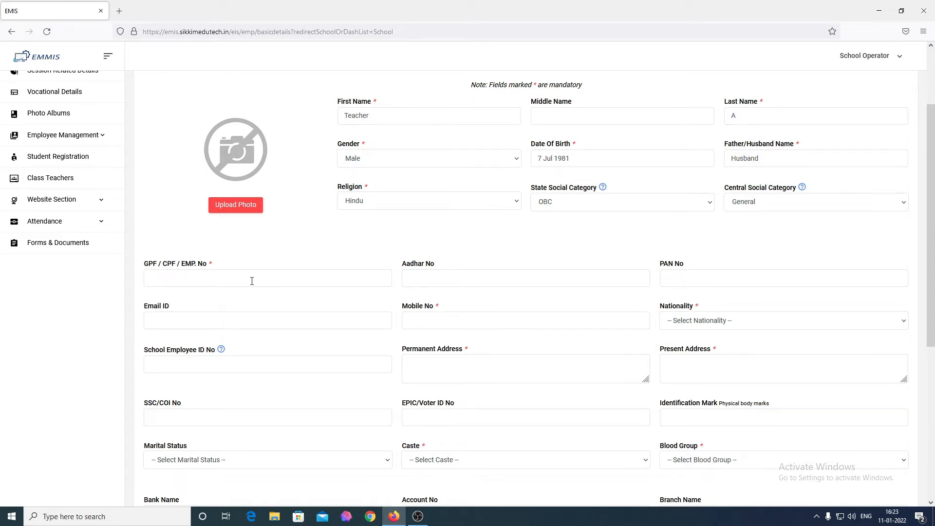
{"action": "left_click", "coordinate": [251, 281]}
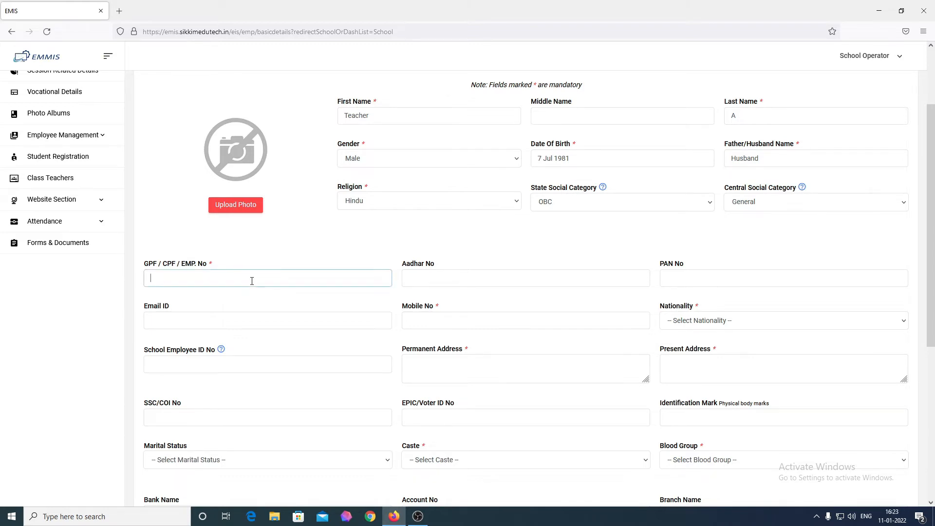
{"action": "type", "text": "TS0001"}
{"action": "scroll", "coordinate": [252, 281], "scroll_direction": "up", "scroll_amount": 2}
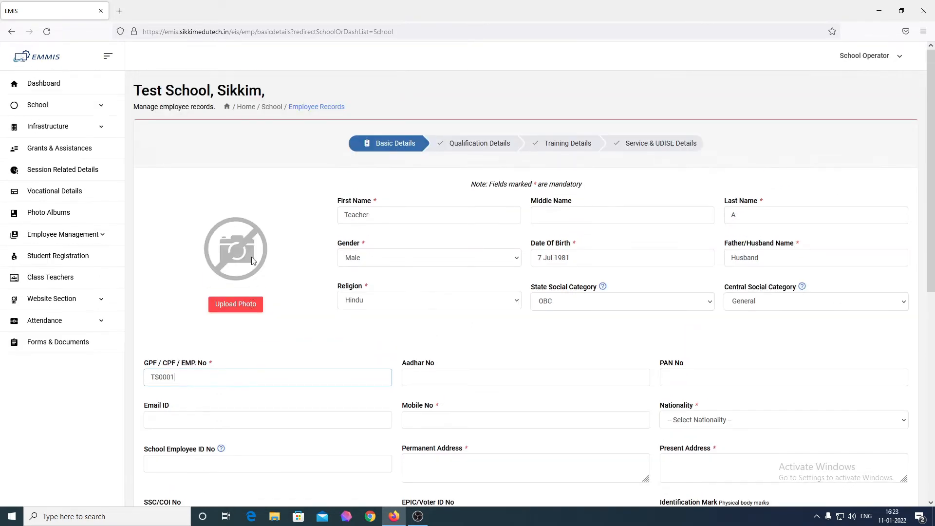
{"action": "left_click_drag", "start_coordinate": [158, 379], "coordinate": [179, 379]}
{"action": "left_click", "coordinate": [179, 378]}
{"action": "scroll", "coordinate": [191, 384], "scroll_direction": "down", "scroll_amount": 2}
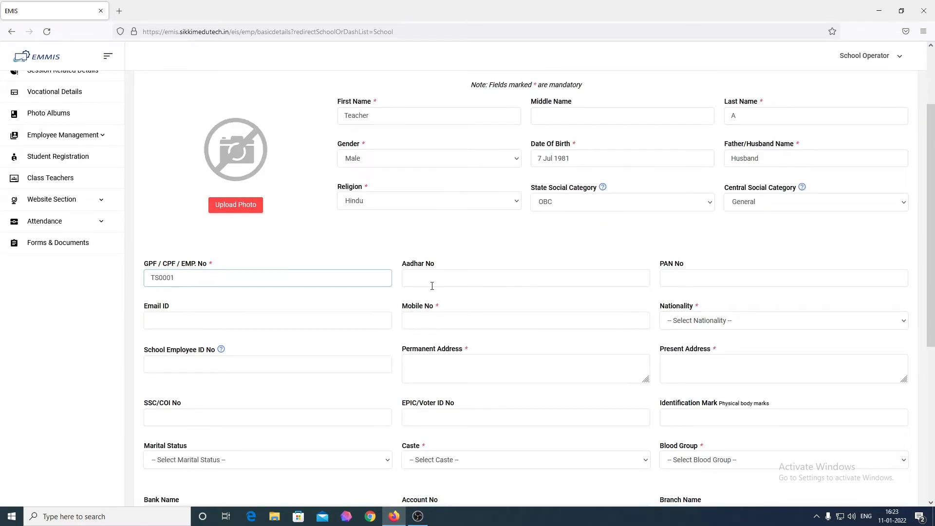
Enter the employee's Aadhar number and PAN number
{"action": "left_click", "coordinate": [452, 283]}
{"action": "type", "text": "123"}
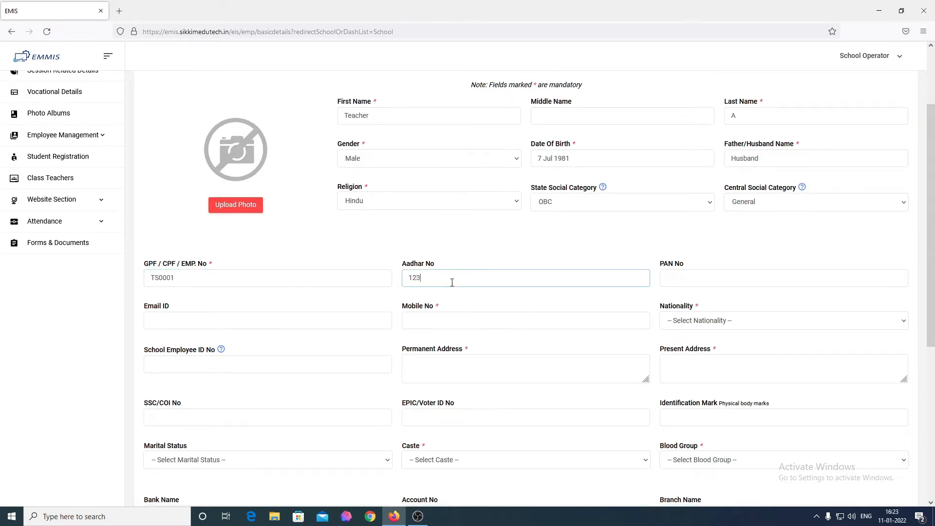
{"action": "type", "text": "456789"}
{"action": "left_click", "coordinate": [691, 283]}
{"action": "type", "text": "BACc"}
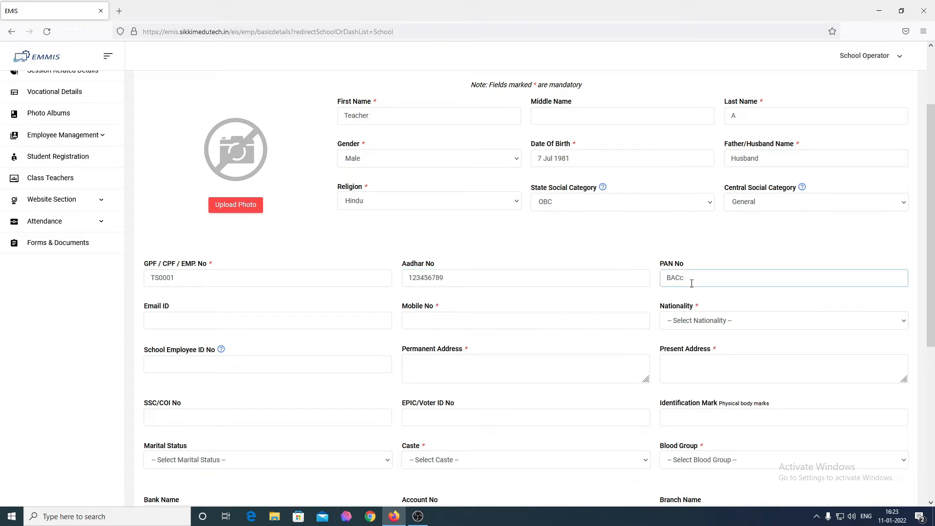
{"action": "key", "text": "BackSpace"}
{"action": "key", "text": "BackSpace"}
{"action": "type", "text": "123"}
Fill in the employee's e-mail address and mobile number
{"action": "left_click", "coordinate": [277, 324]}
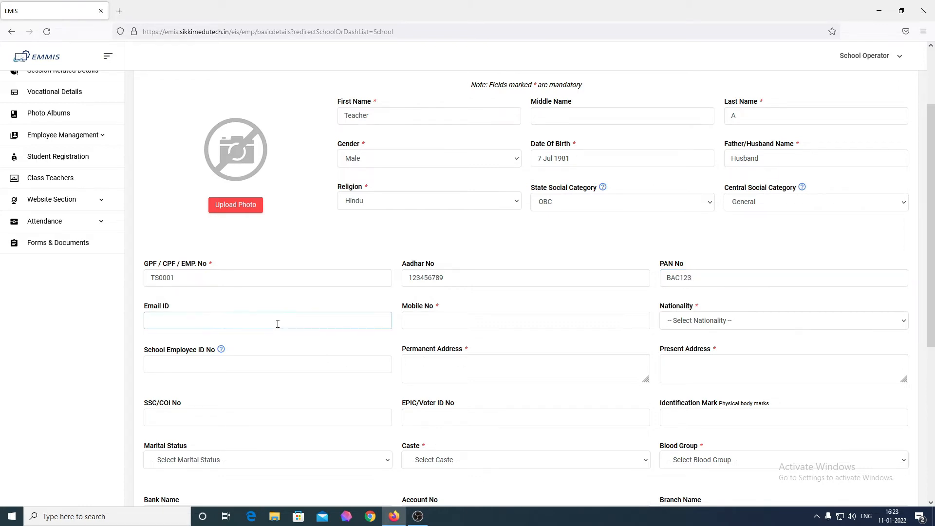
{"action": "scroll", "coordinate": [277, 324], "scroll_direction": "up", "scroll_amount": 1}
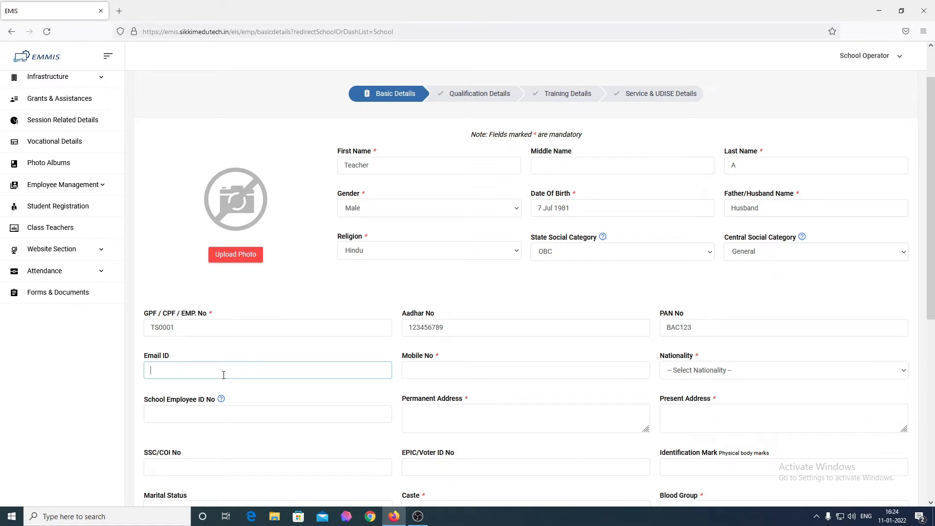
{"action": "key", "text": "Tab"}
{"action": "type", "text": "1"}
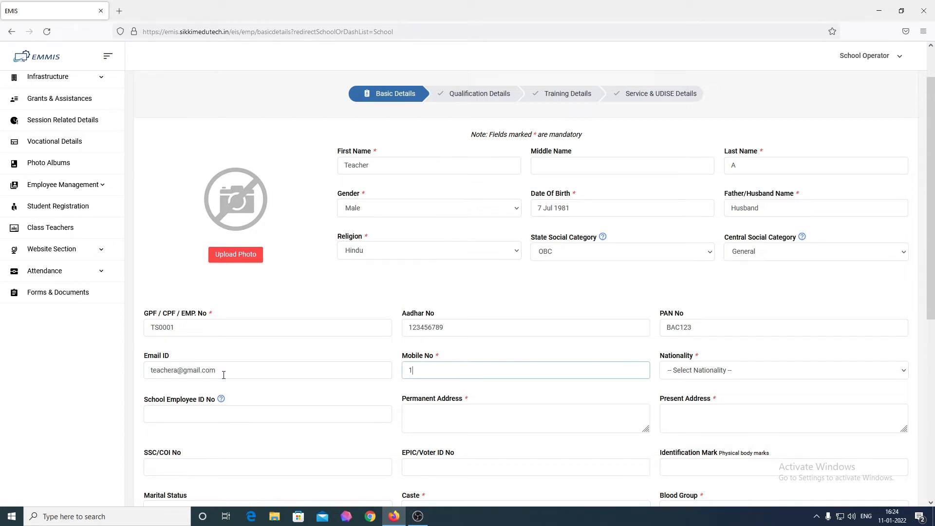
{"action": "type", "text": "234567891"}
{"action": "key", "text": "Tab"}
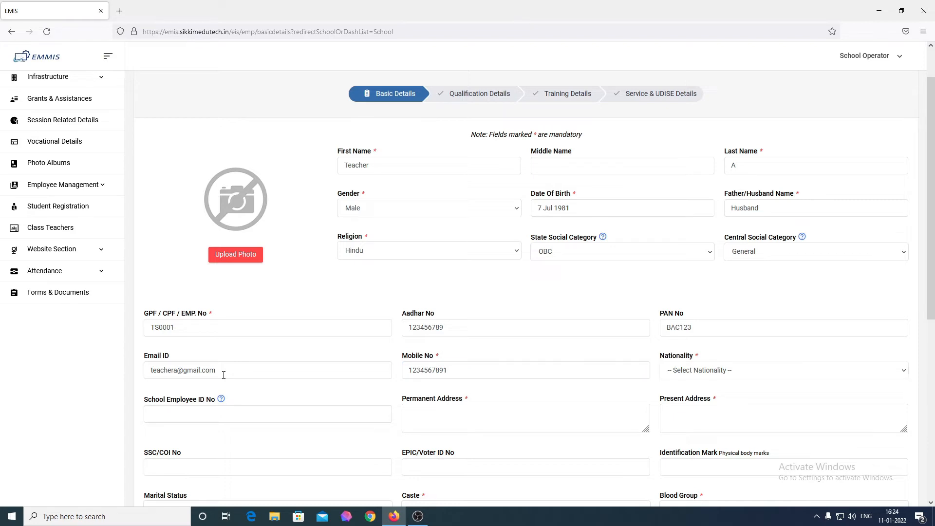
Set nationality to Indian and enter the school employee ID, permanent and present addresses
{"action": "left_click", "coordinate": [727, 370]}
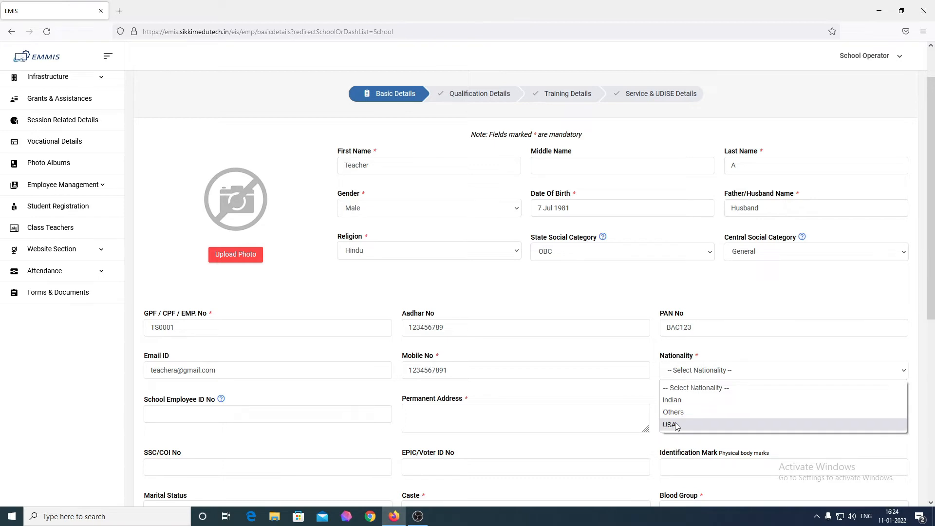
{"action": "left_click", "coordinate": [687, 400]}
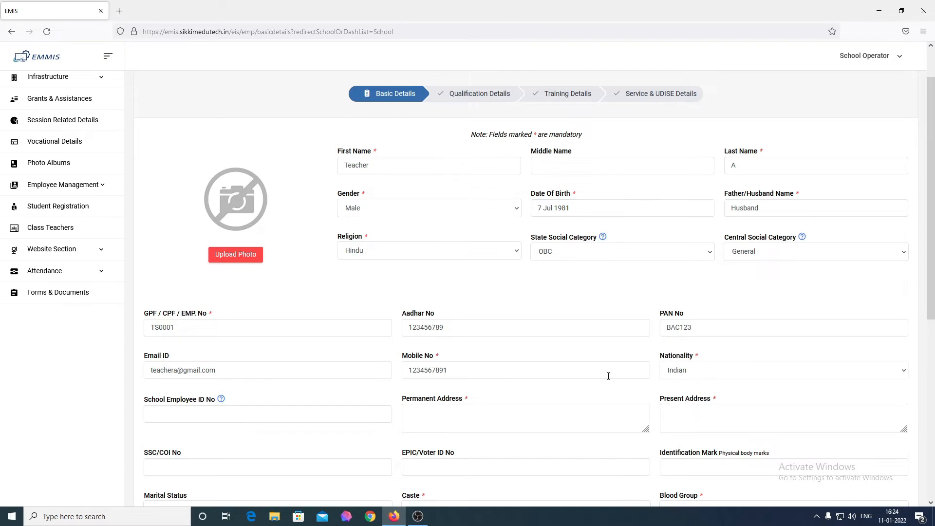
{"action": "scroll", "coordinate": [609, 375], "scroll_direction": "down", "scroll_amount": 1}
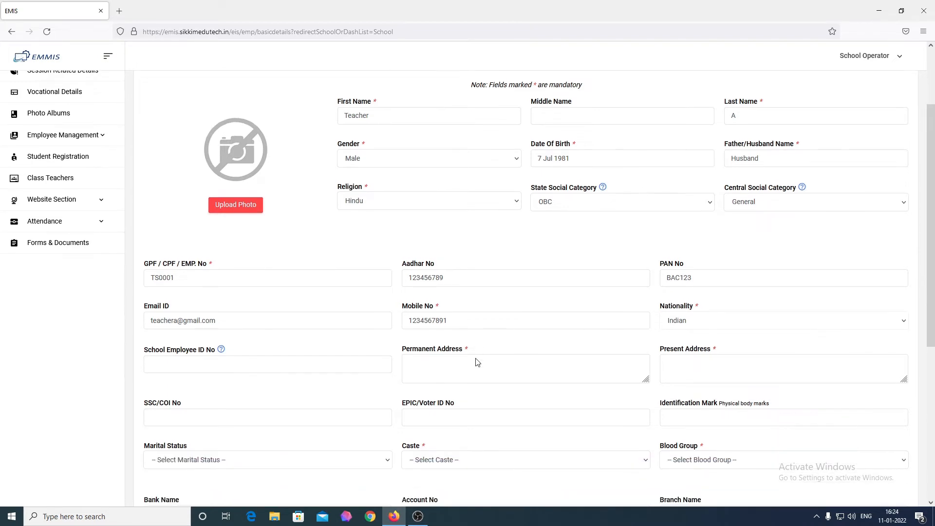
{"action": "left_click", "coordinate": [260, 363]}
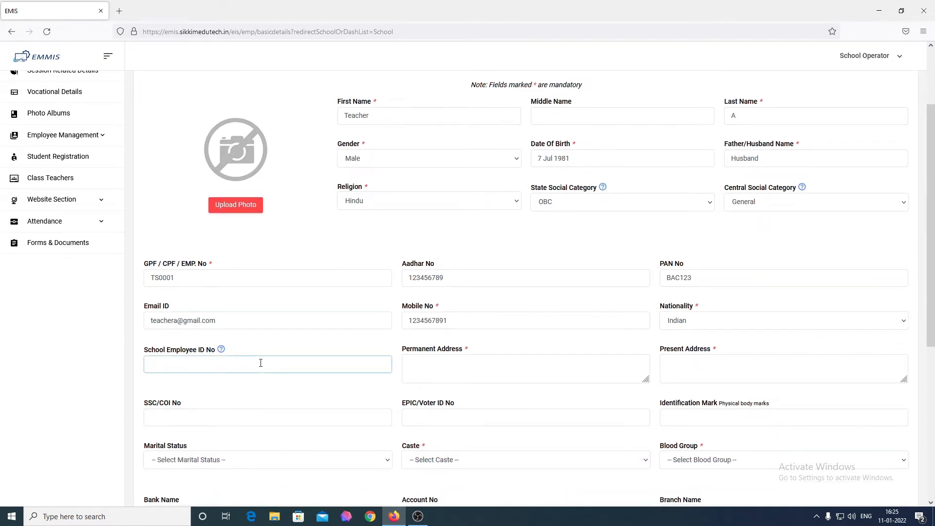
{"action": "type", "text": "TS0001"}
{"action": "left_click", "coordinate": [511, 373]}
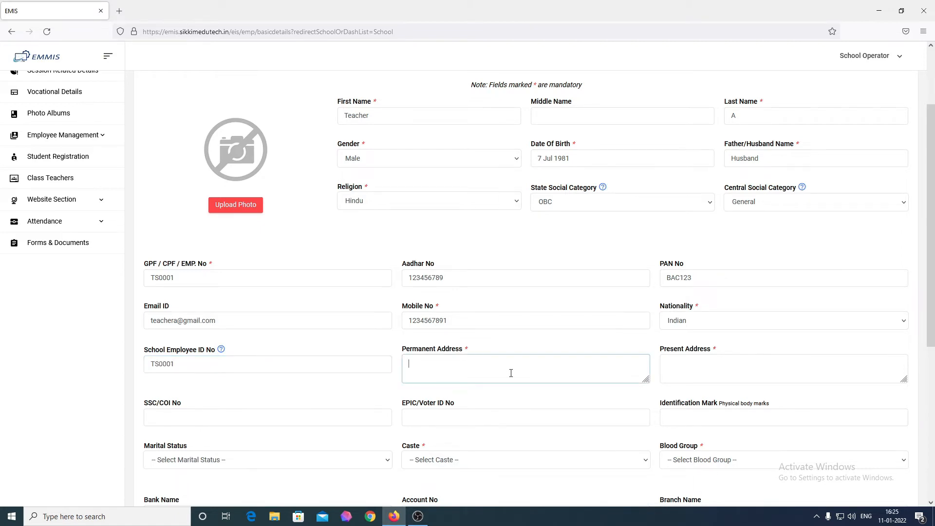
{"action": "type", "text": "AddressA"}
{"action": "key", "text": "Tab"}
{"action": "type", "text": "AddressB"}
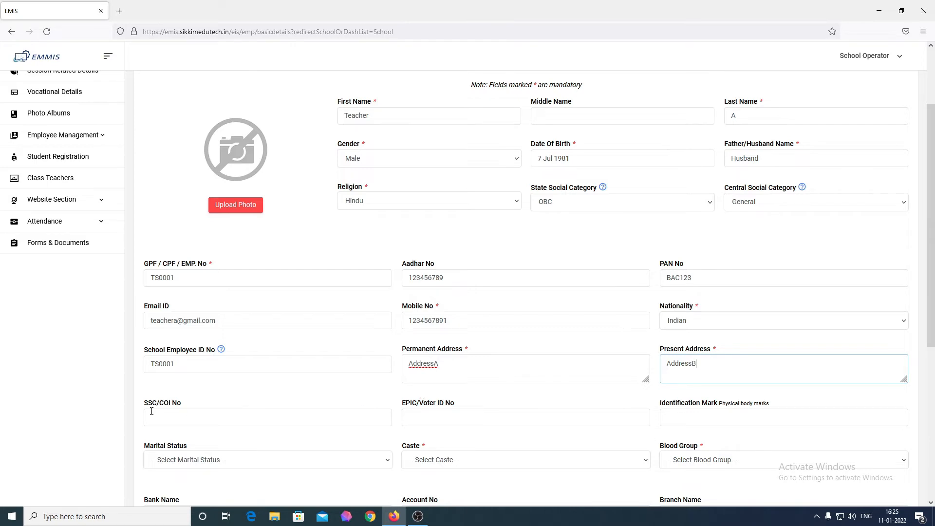
Enter the SSC/COI and EPIC/Voter ID numbers and identification mark 'red mole on right thumb'
{"action": "left_click", "coordinate": [192, 421]}
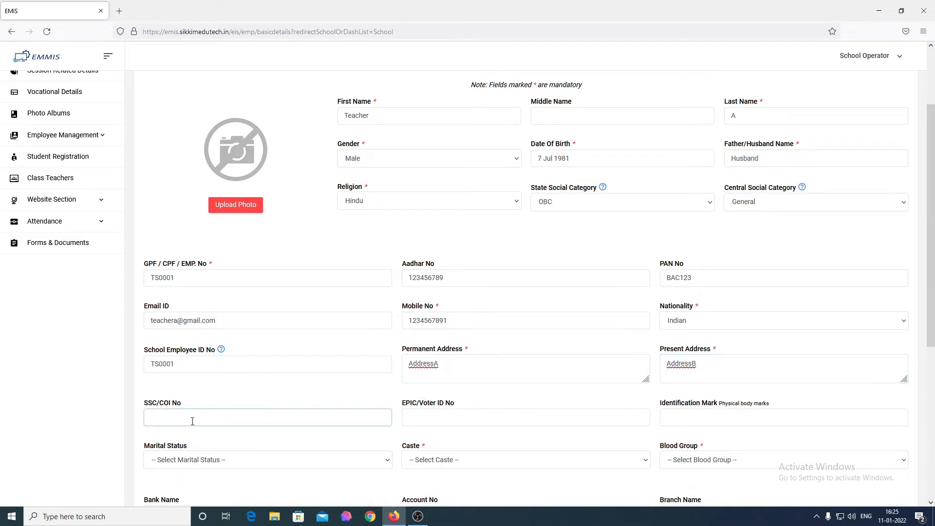
{"action": "type", "text": "123456"}
{"action": "left_click", "coordinate": [474, 424]}
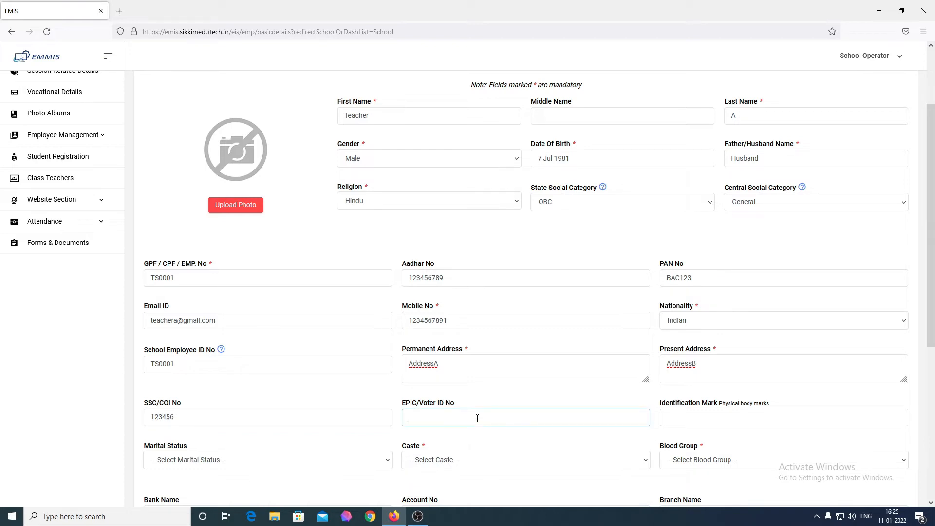
{"action": "type", "text": "456123"}
{"action": "left_click", "coordinate": [754, 420]}
{"action": "scroll", "coordinate": [752, 419], "scroll_direction": "down", "scroll_amount": 1}
{"action": "type", "text": "red mole on right"}
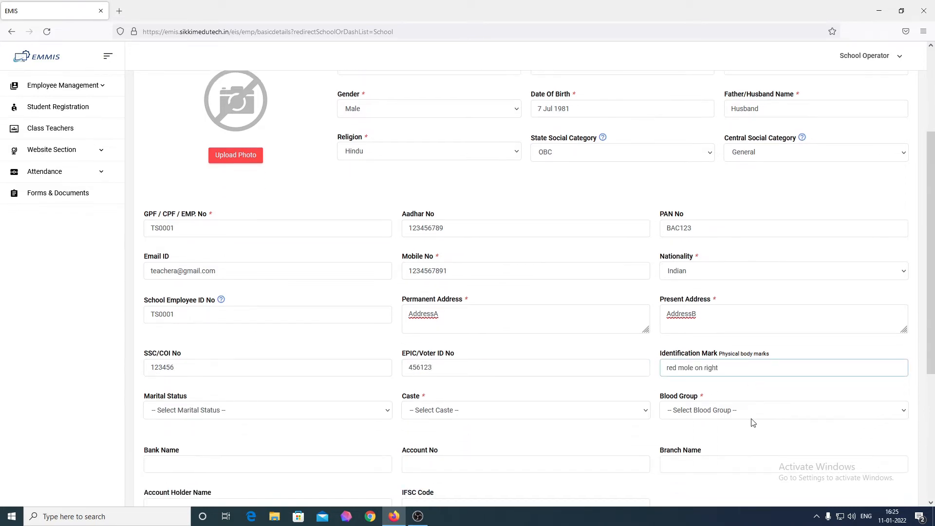
{"action": "type", "text": " thumb"}
Choose Unmarried for marital status and Others, at the bottom of the caste list
{"action": "left_click", "coordinate": [210, 411]}
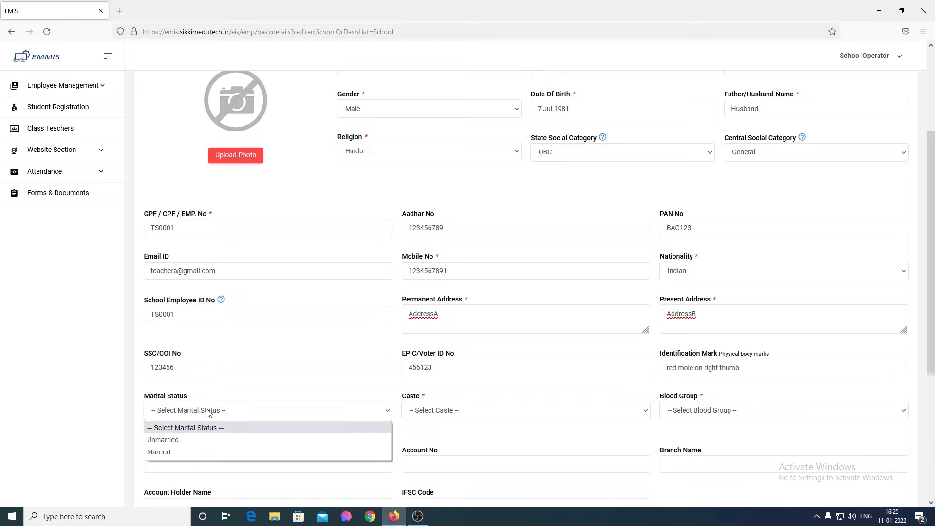
{"action": "left_click", "coordinate": [210, 441]}
{"action": "left_click", "coordinate": [463, 414]}
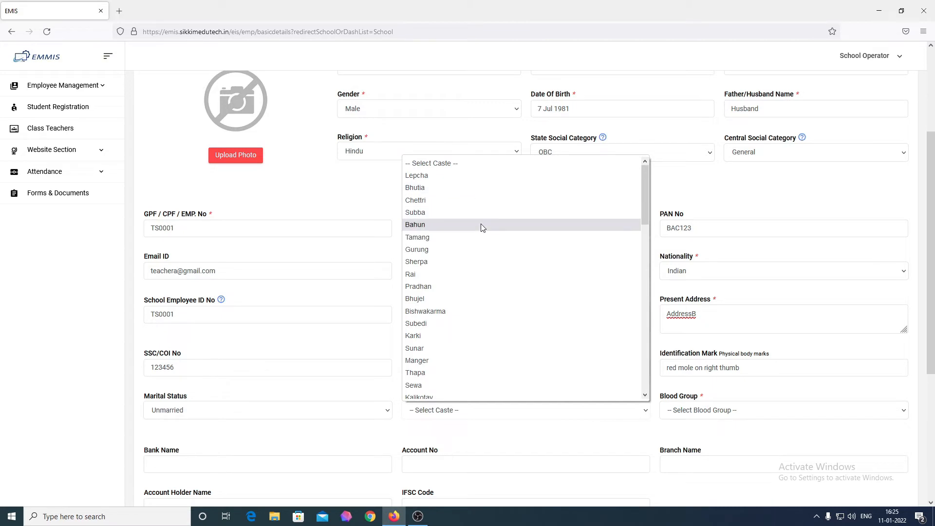
{"action": "scroll", "coordinate": [481, 228], "scroll_direction": "down", "scroll_amount": 6}
{"action": "scroll", "coordinate": [482, 228], "scroll_direction": "up", "scroll_amount": 6}
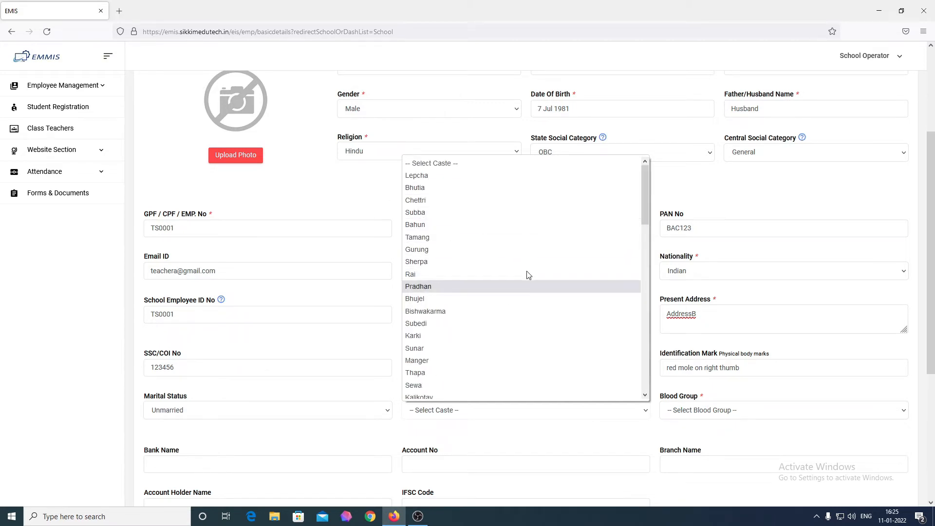
{"action": "scroll", "coordinate": [502, 297], "scroll_direction": "down", "scroll_amount": 10}
{"action": "scroll", "coordinate": [502, 297], "scroll_direction": "down", "scroll_amount": 5}
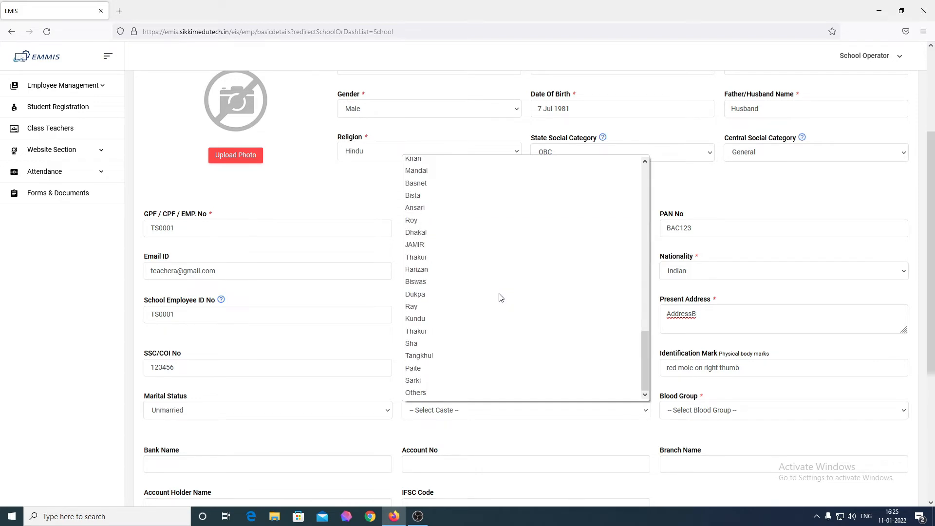
{"action": "left_click", "coordinate": [453, 392]}
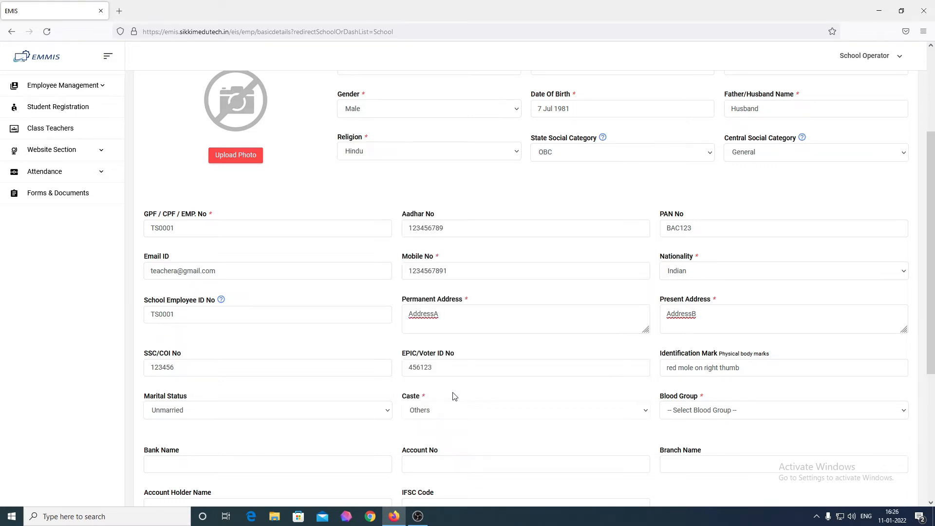
Enter bank SBI, the account number, Gyalshing branch, holder name and IFSC code SBIN0005620
{"action": "type", "text": "S"}
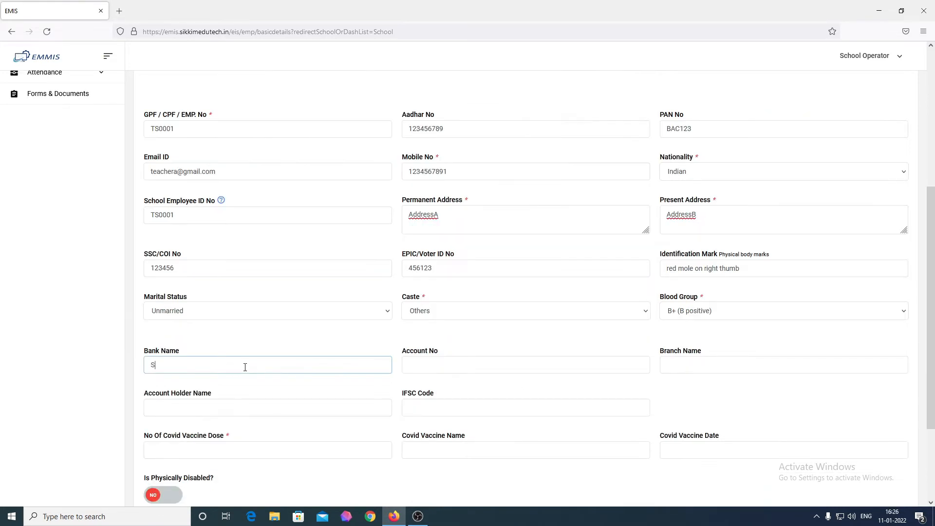
{"action": "type", "text": "BI"}
{"action": "key", "text": "Tab"}
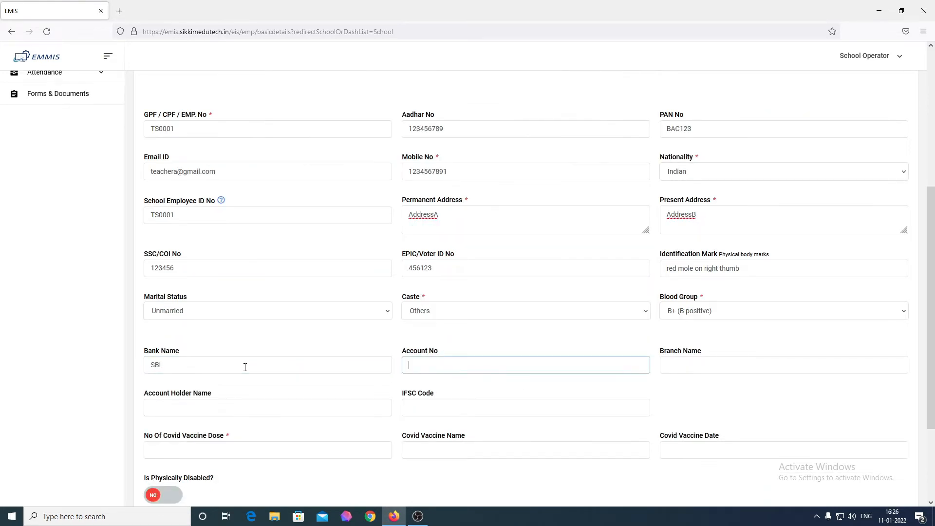
{"action": "type", "text": "123456456"}
{"action": "key", "text": "Tab"}
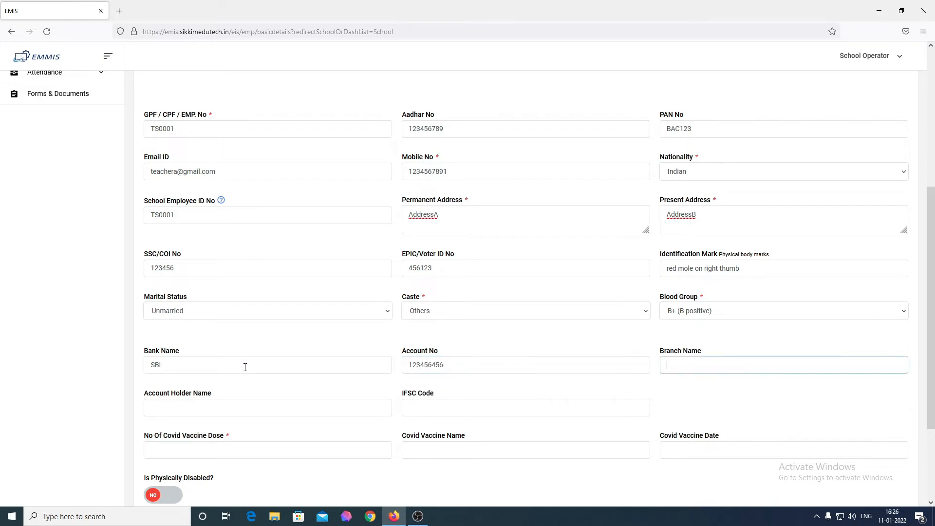
{"action": "type", "text": "Gyalshing"}
{"action": "left_click", "coordinate": [245, 409]}
{"action": "type", "text": "TeacherA"}
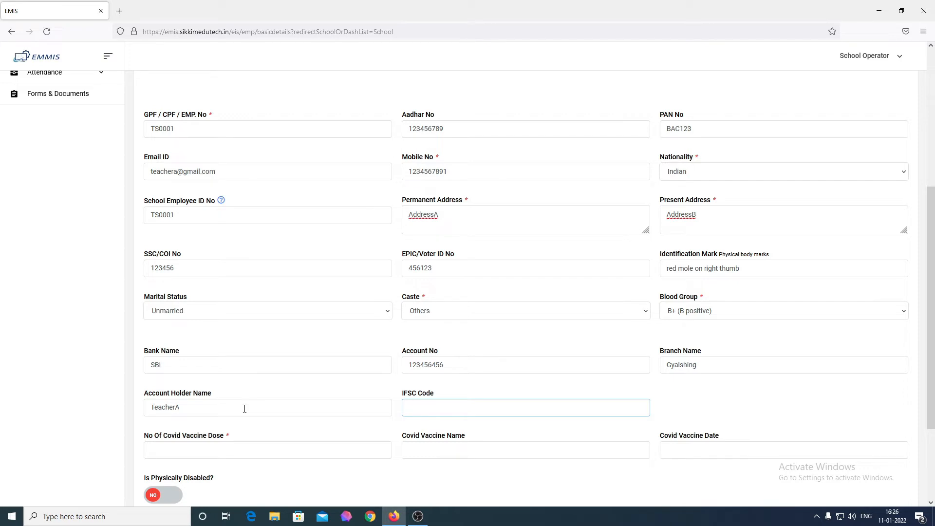
{"action": "type", "text": "SBIN0005620"}
{"action": "left_click", "coordinate": [360, 422]}
{"action": "scroll", "coordinate": [360, 422], "scroll_direction": "down", "scroll_amount": 1}
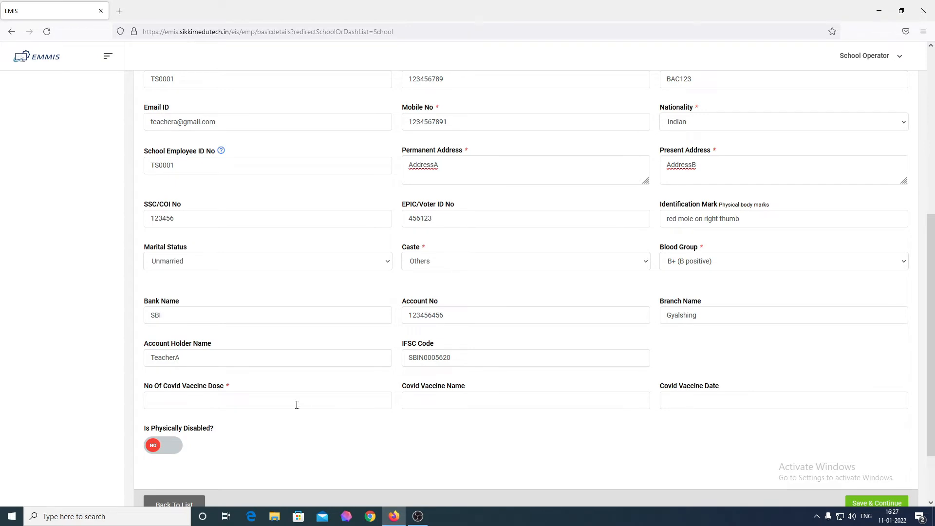
Enter 2 Covid vaccine doses of covishield, with vaccine date 22 Dec 2021
{"action": "left_click", "coordinate": [258, 405]}
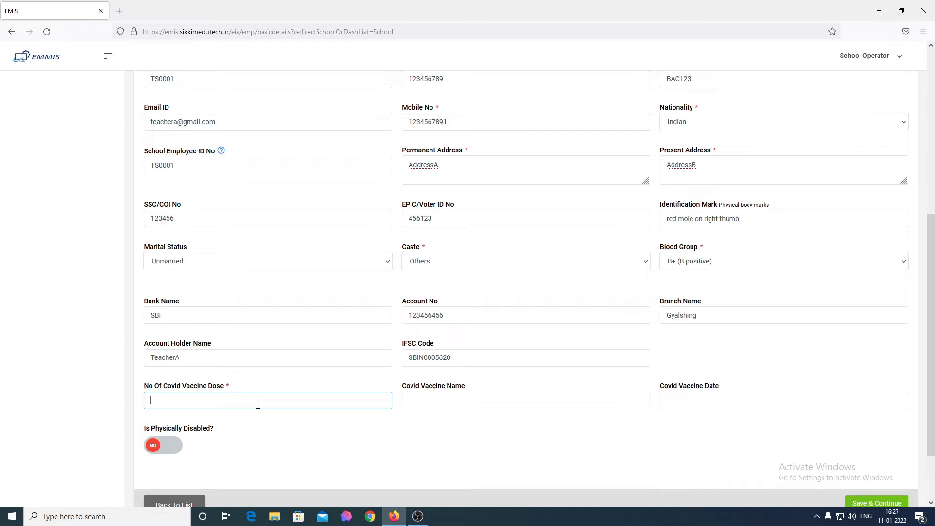
{"action": "type", "text": "2"}
{"action": "left_click", "coordinate": [486, 408]}
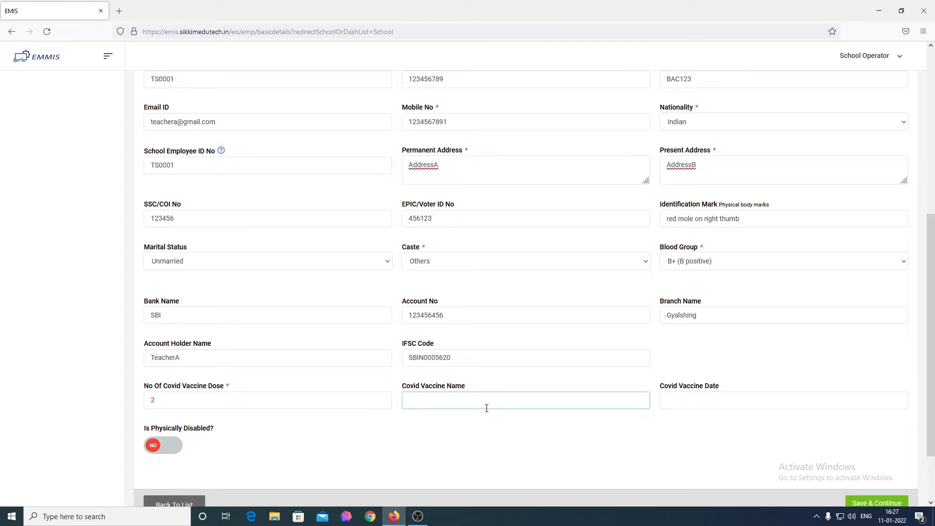
{"action": "type", "text": "covishield"}
{"action": "left_click", "coordinate": [729, 401]}
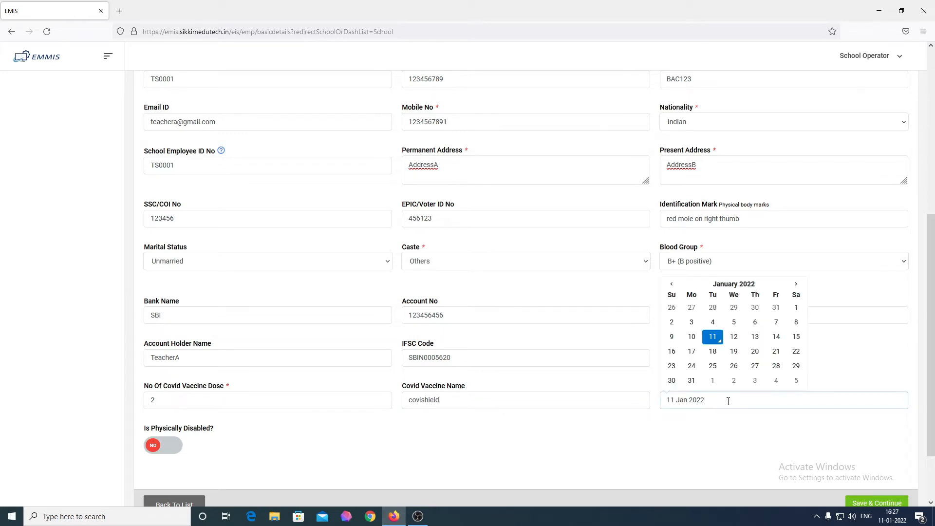
{"action": "left_click", "coordinate": [672, 284]}
{"action": "left_click", "coordinate": [734, 351]}
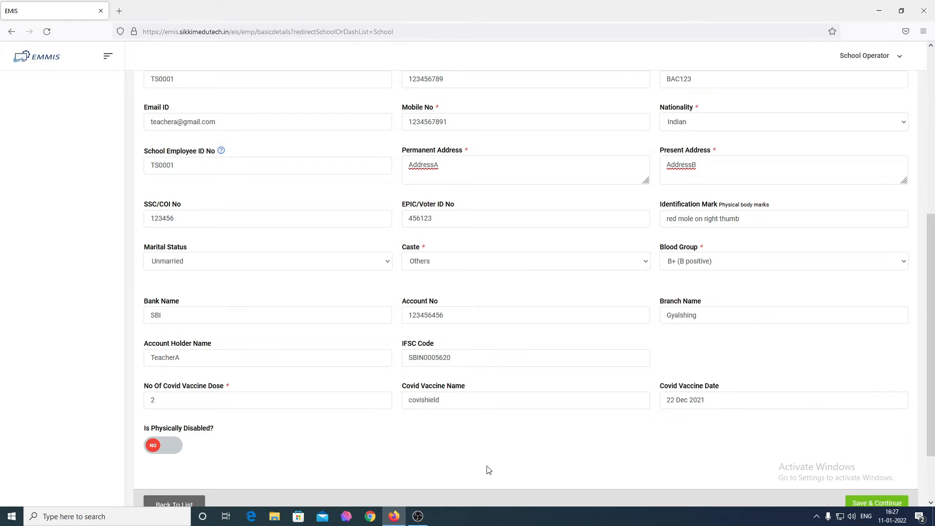
{"action": "scroll", "coordinate": [396, 447], "scroll_direction": "down", "scroll_amount": 2}
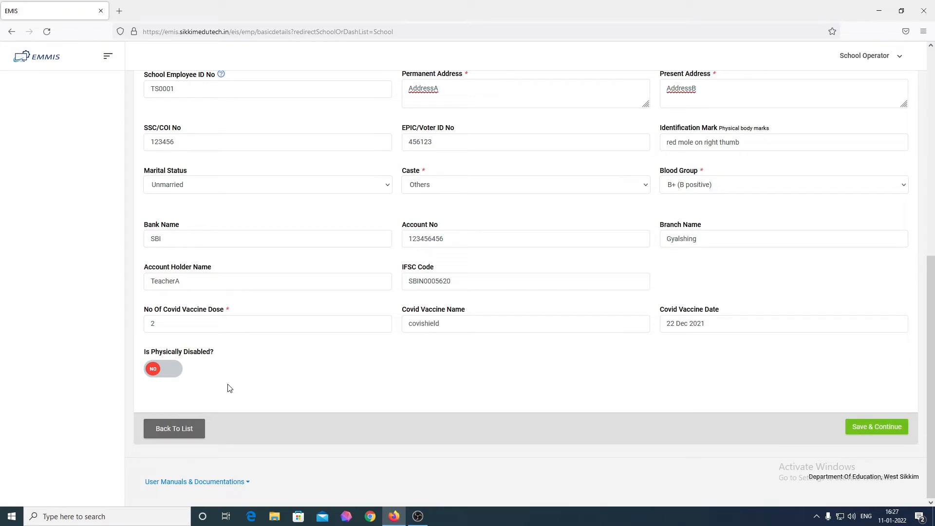
{"action": "left_click", "coordinate": [173, 373]}
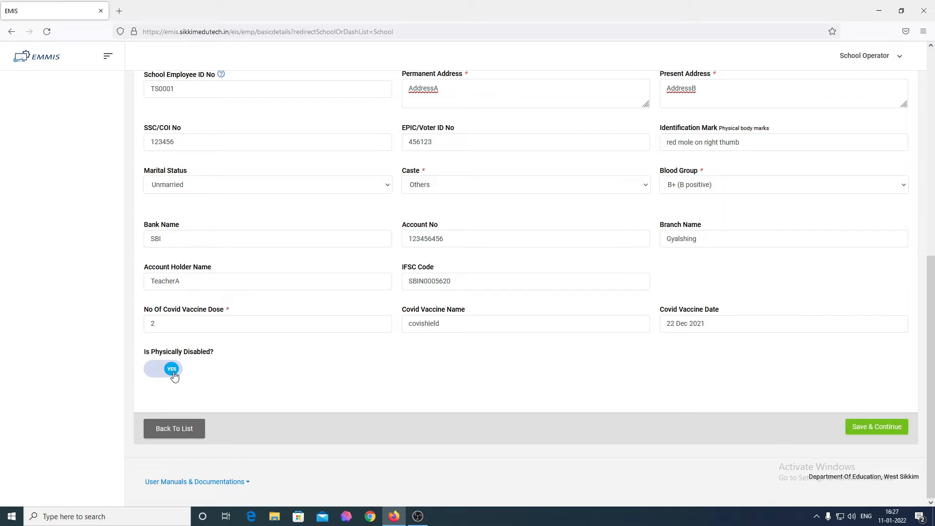
{"action": "left_click", "coordinate": [173, 374]}
{"action": "scroll", "coordinate": [556, 419], "scroll_direction": "up", "scroll_amount": 8}
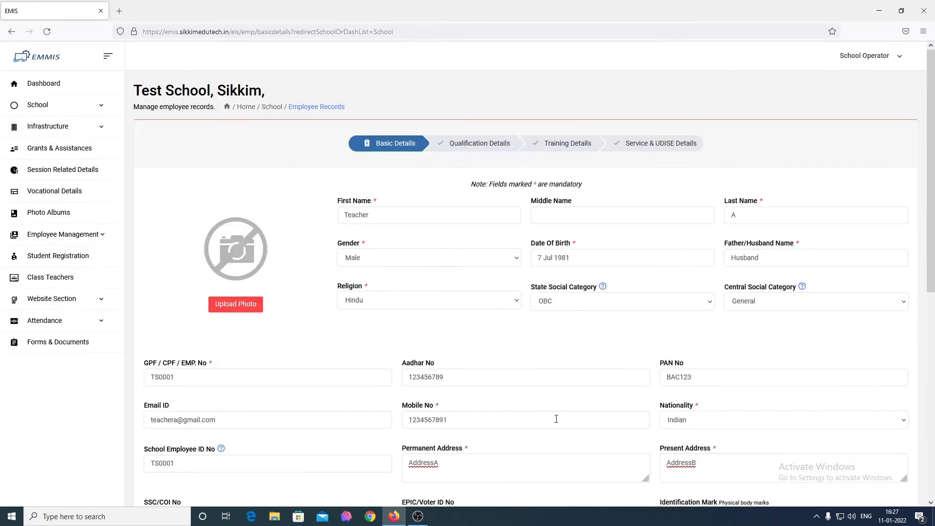
{"action": "scroll", "coordinate": [556, 419], "scroll_direction": "down", "scroll_amount": 3}
{"action": "scroll", "coordinate": [558, 423], "scroll_direction": "down", "scroll_amount": 5}
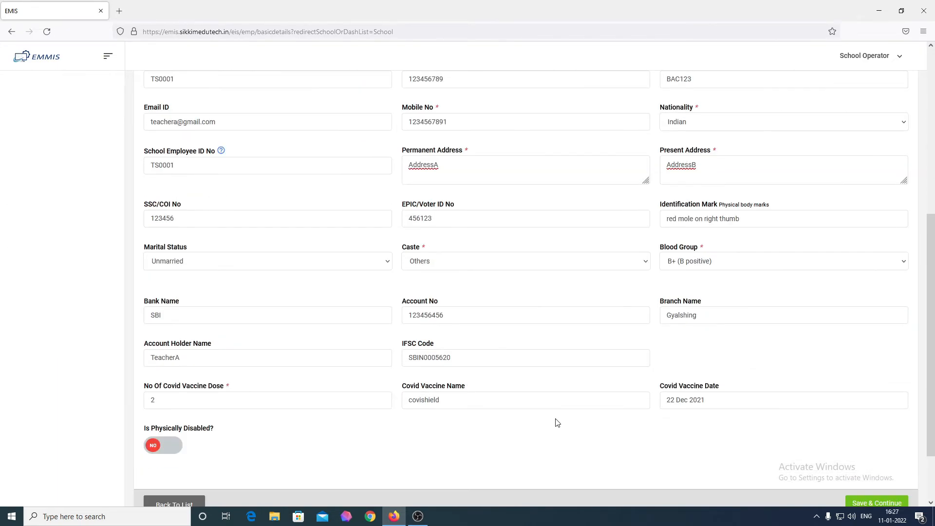
{"action": "scroll", "coordinate": [627, 427], "scroll_direction": "up", "scroll_amount": 8}
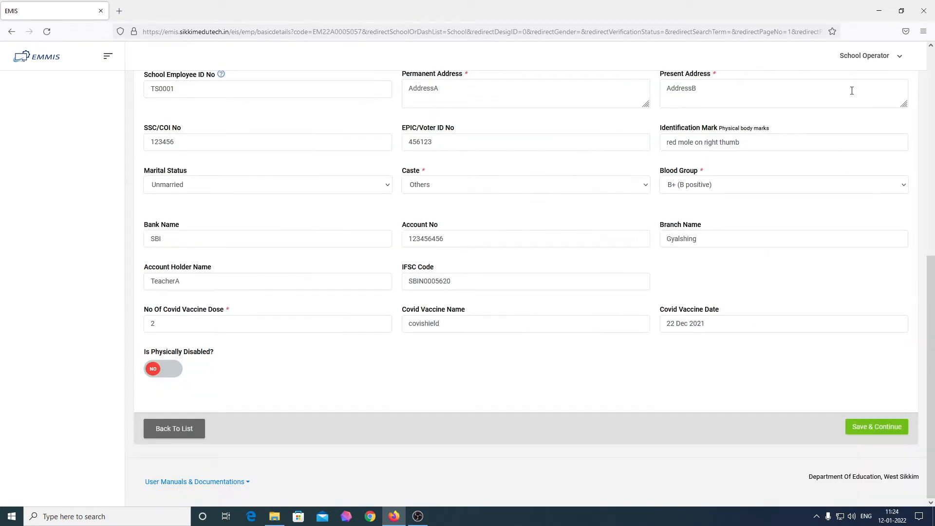
{"action": "scroll", "coordinate": [618, 178], "scroll_direction": "up", "scroll_amount": 3}
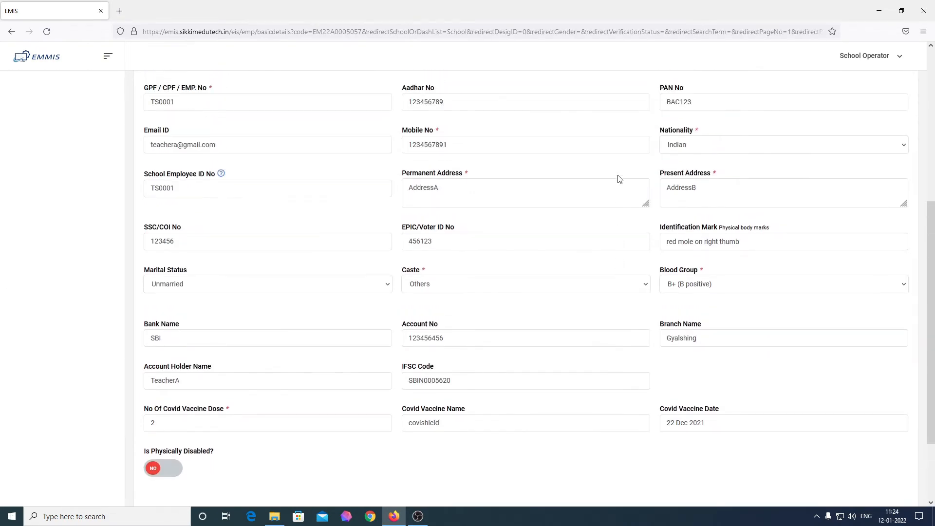
Upload the employee image from Downloads as the profile photo, cropped to the man's face
{"action": "scroll", "coordinate": [619, 180], "scroll_direction": "up", "scroll_amount": 4}
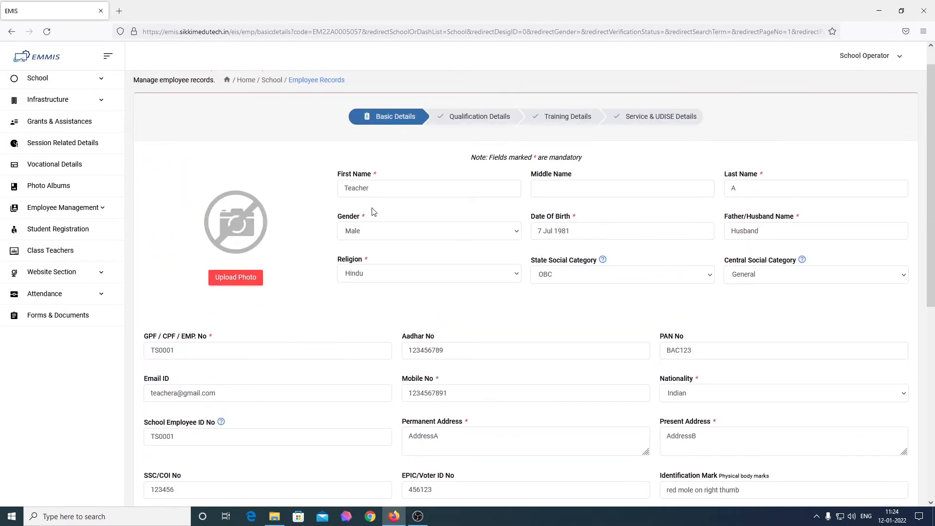
{"action": "left_click", "coordinate": [237, 276]}
{"action": "left_click", "coordinate": [382, 112]}
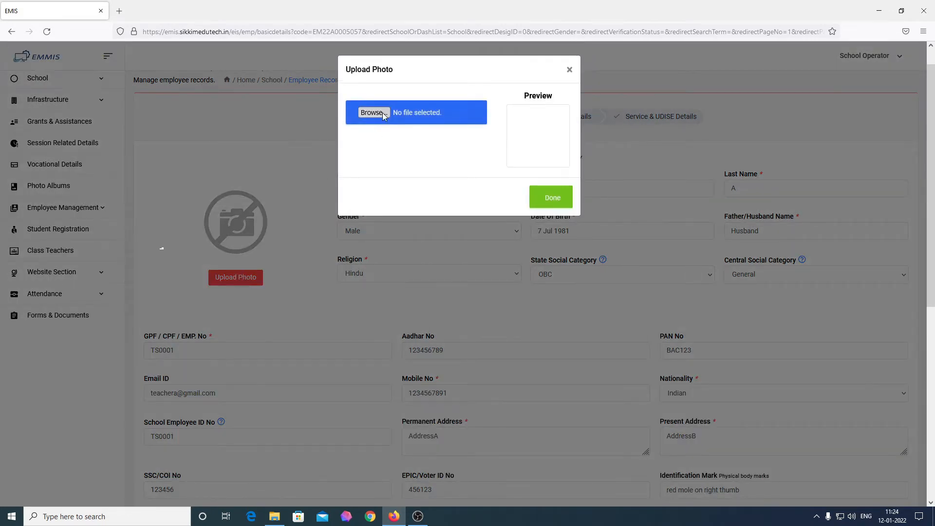
{"action": "left_click", "coordinate": [589, 152]}
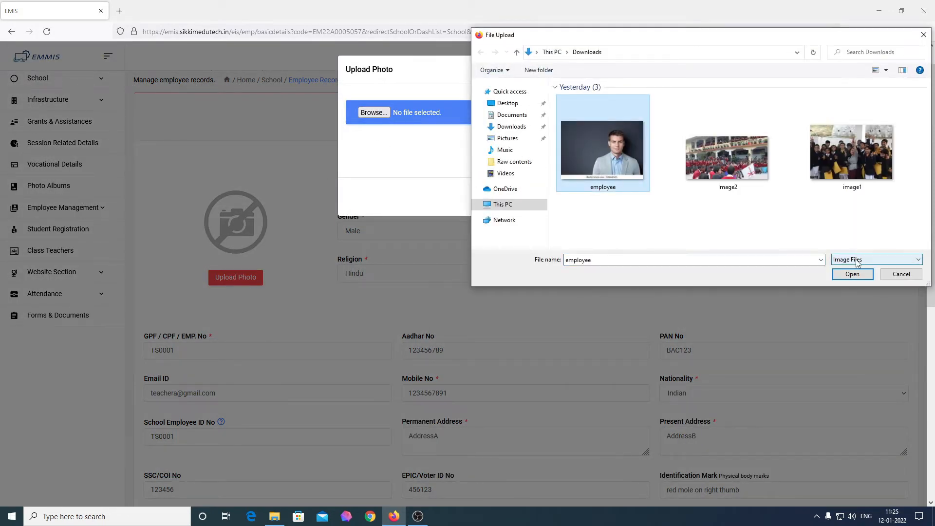
{"action": "left_click", "coordinate": [853, 274]}
{"action": "left_click_drag", "start_coordinate": [435, 161], "coordinate": [460, 156]}
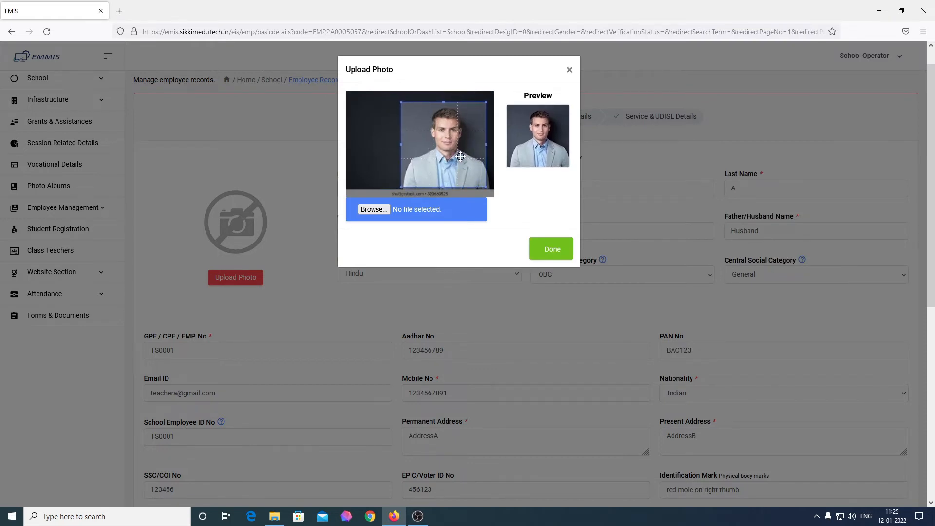
{"action": "left_click", "coordinate": [565, 251]}
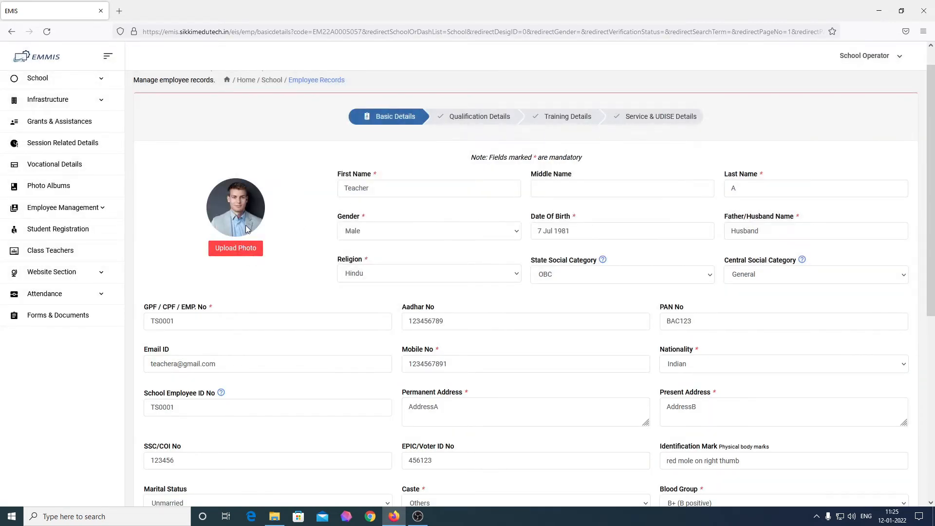
Save the completed Basic Details with Save & Continue
{"action": "scroll", "coordinate": [489, 263], "scroll_direction": "down", "scroll_amount": 3}
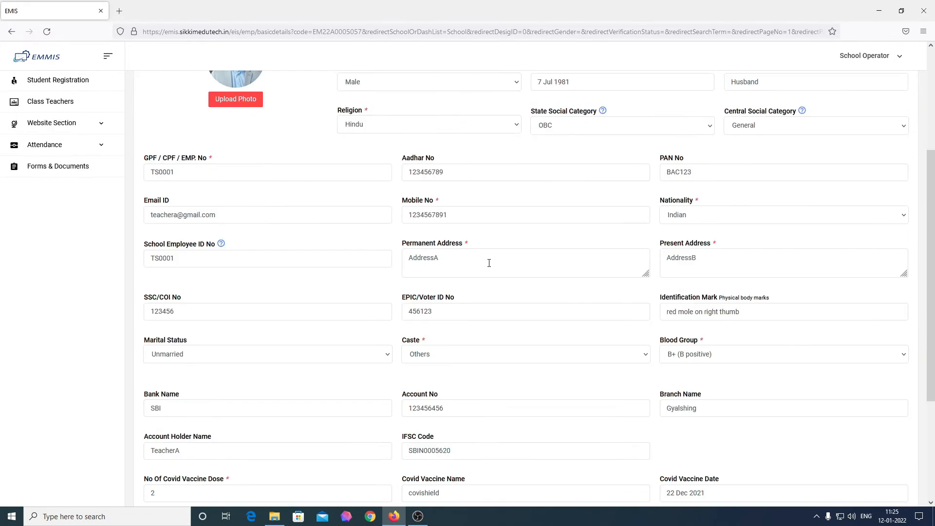
{"action": "scroll", "coordinate": [489, 263], "scroll_direction": "down", "scroll_amount": 3}
{"action": "left_click", "coordinate": [871, 433]}
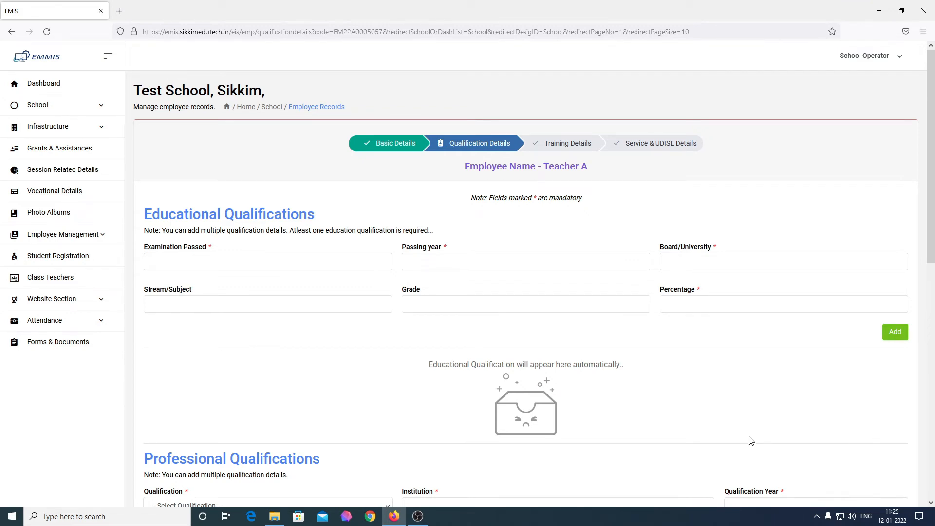
Look over the empty Qualification Details sections and select the Examination Passed field
{"action": "scroll", "coordinate": [255, 211], "scroll_direction": "down", "scroll_amount": 1}
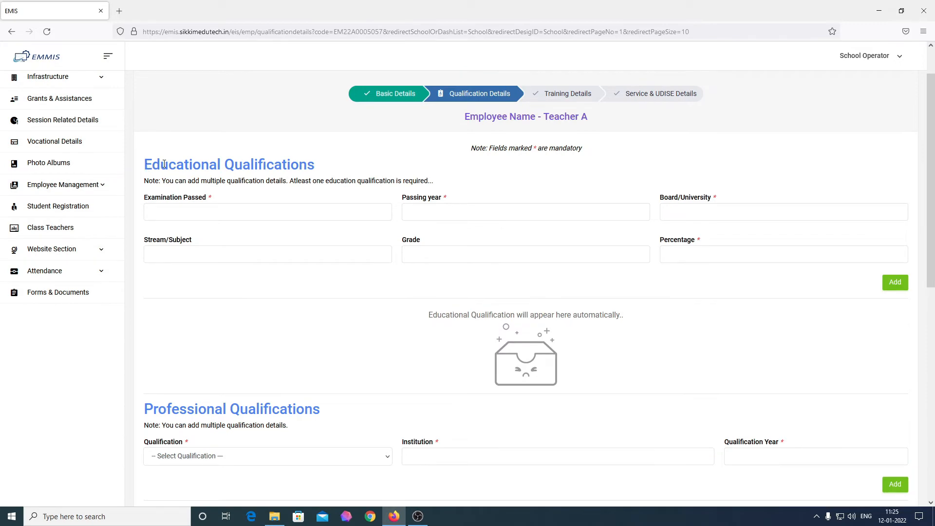
{"action": "left_click_drag", "start_coordinate": [145, 166], "coordinate": [358, 168]}
{"action": "scroll", "coordinate": [345, 224], "scroll_direction": "down", "scroll_amount": 2}
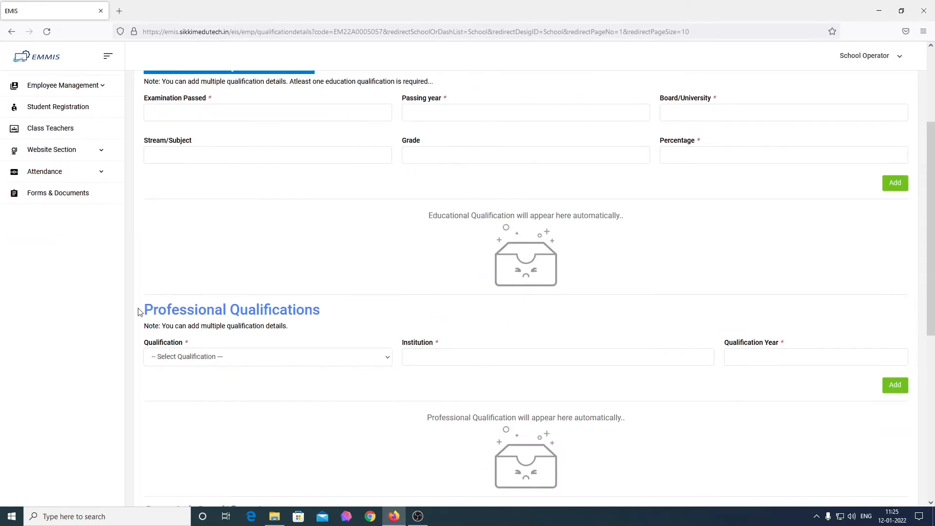
{"action": "left_click_drag", "start_coordinate": [140, 310], "coordinate": [324, 312]}
{"action": "scroll", "coordinate": [336, 313], "scroll_direction": "down", "scroll_amount": 4}
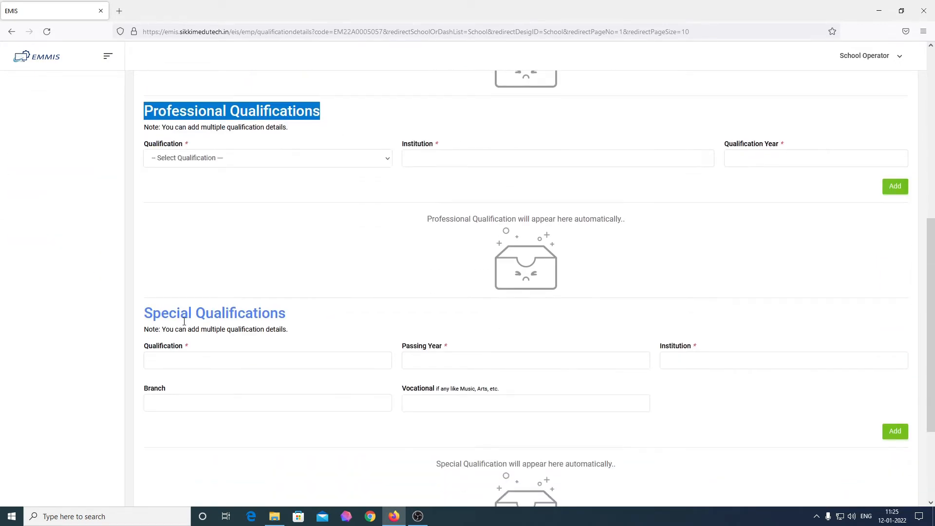
{"action": "left_click_drag", "start_coordinate": [144, 321], "coordinate": [314, 320]}
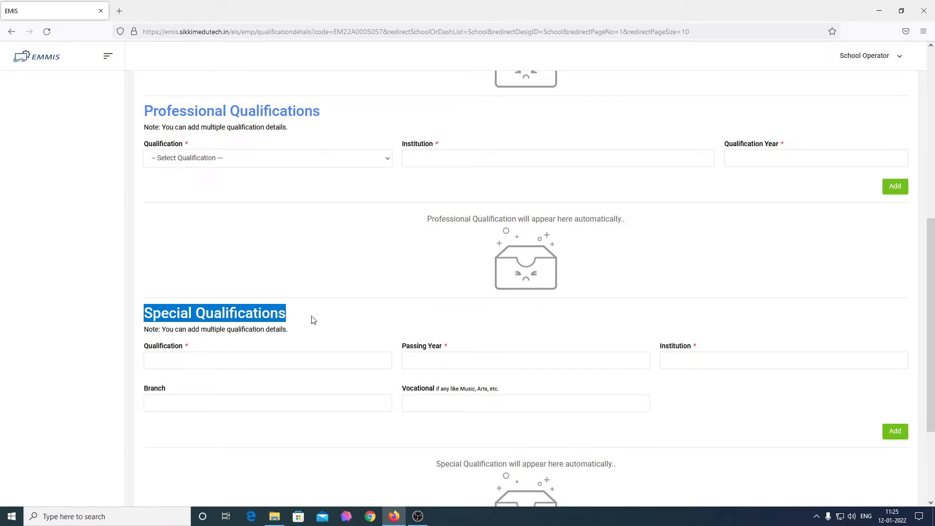
{"action": "scroll", "coordinate": [313, 319], "scroll_direction": "up", "scroll_amount": 4}
{"action": "scroll", "coordinate": [313, 316], "scroll_direction": "up", "scroll_amount": 3}
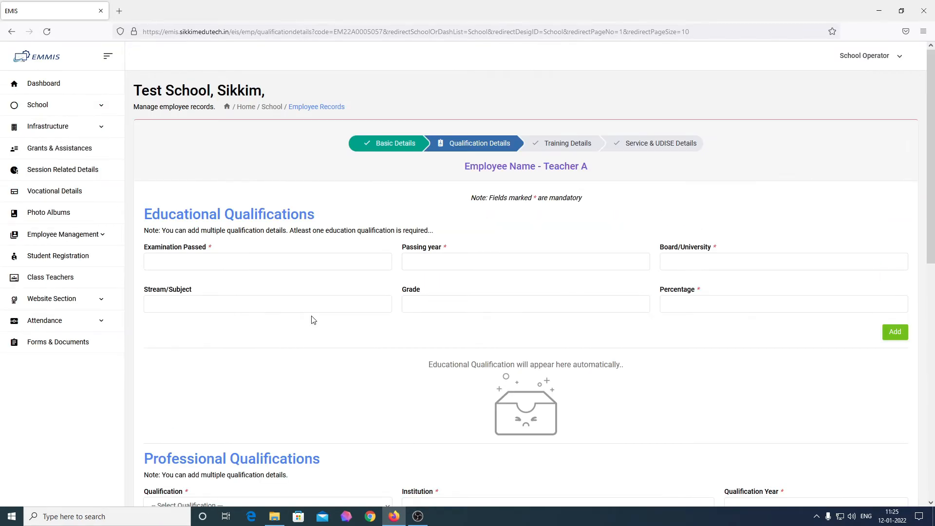
{"action": "left_click", "coordinate": [319, 262]}
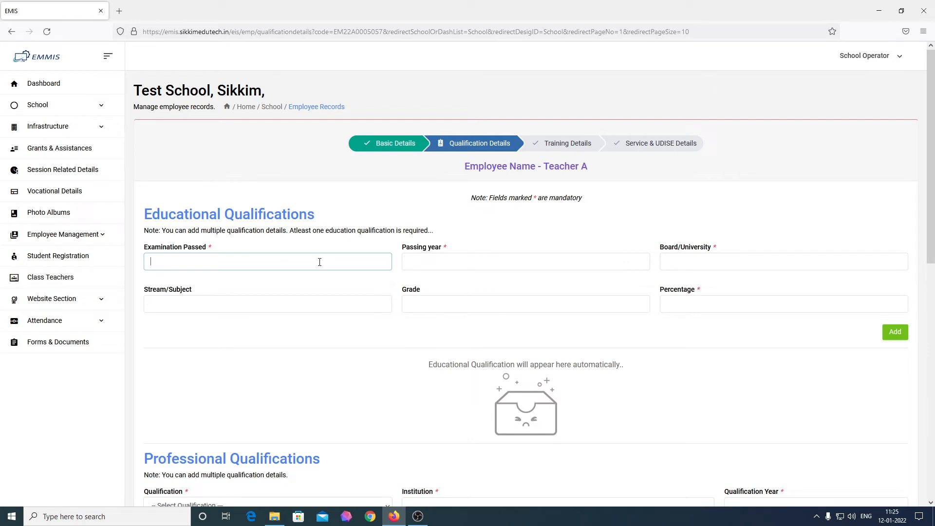
Enter exam 10, passing year 2009 and board CBSE for the first qualification
{"action": "type", "text": "10"}
{"action": "key", "text": "Tab"}
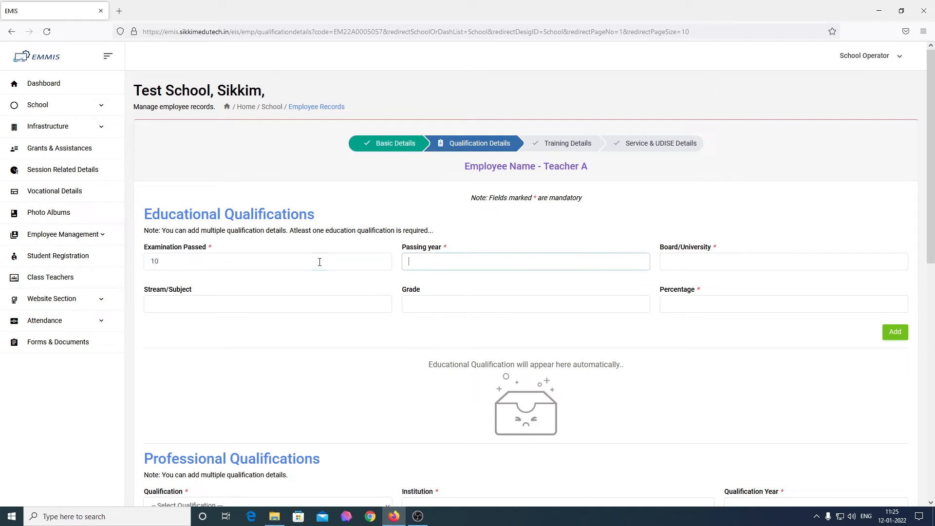
{"action": "type", "text": "2009"}
{"action": "key", "text": "Tab"}
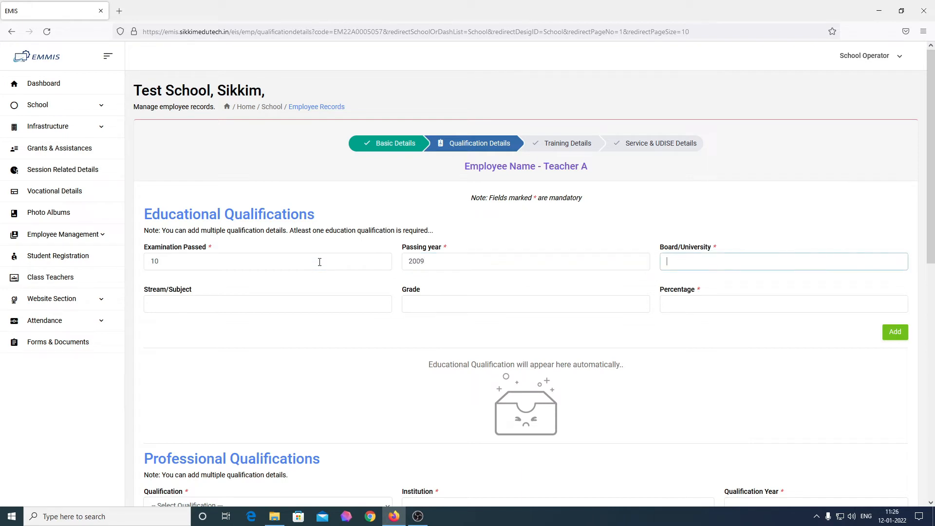
{"action": "type", "text": "CBSE"}
Complete it with Standard stream, grade A and 90 percent, and add the row
{"action": "key", "text": "Tab"}
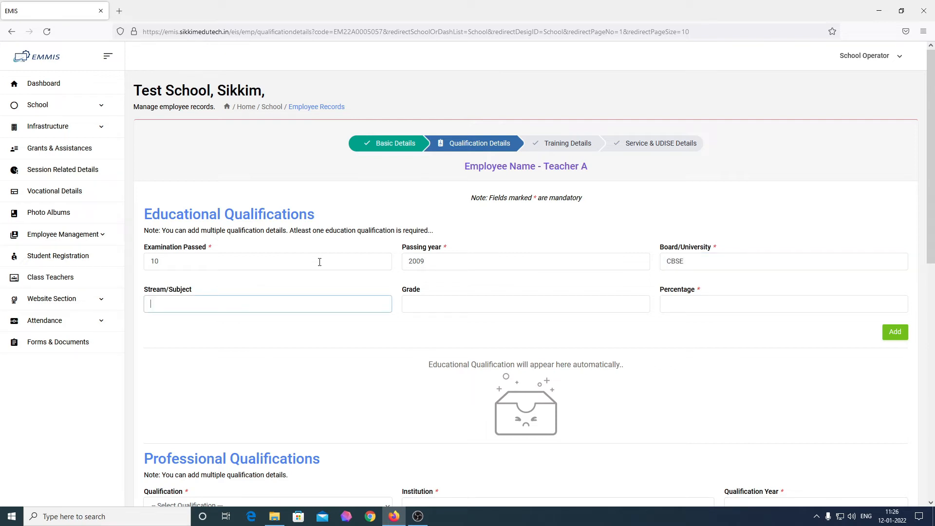
{"action": "type", "text": "Standard"}
{"action": "key", "text": "Tab"}
{"action": "type", "text": "A"}
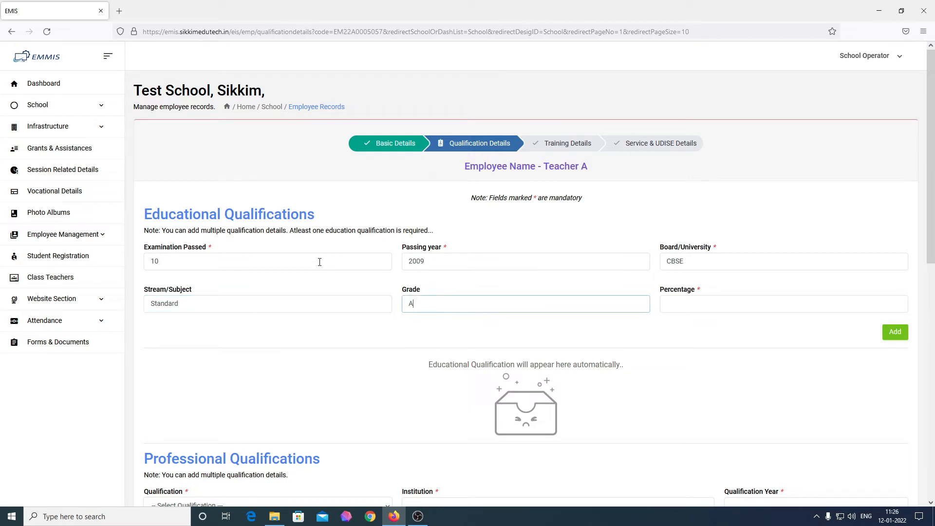
{"action": "key", "text": "Tab"}
{"action": "type", "text": "90"}
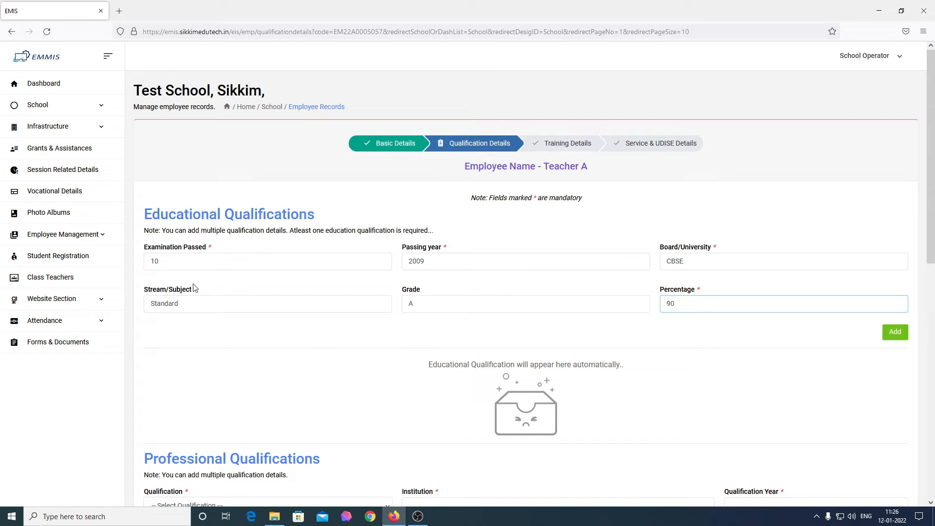
{"action": "left_click", "coordinate": [894, 332]}
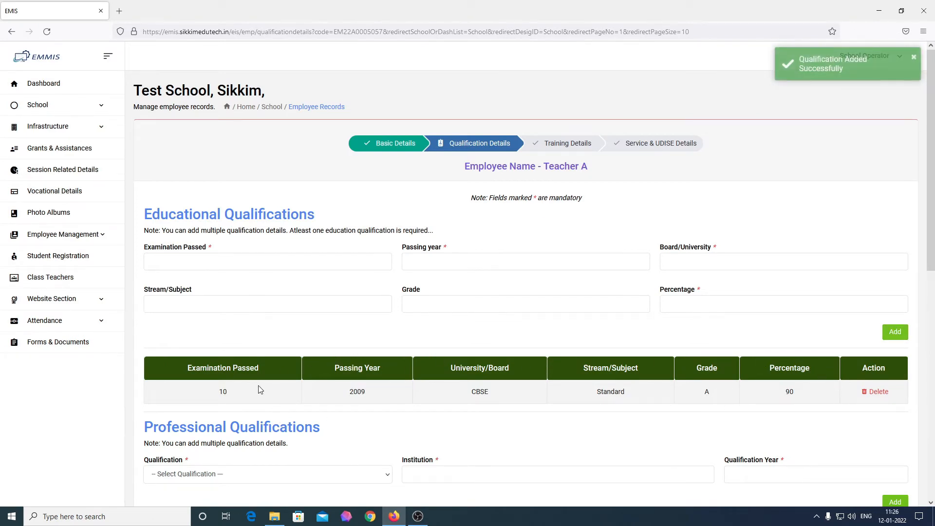
{"action": "left_click", "coordinate": [295, 260]}
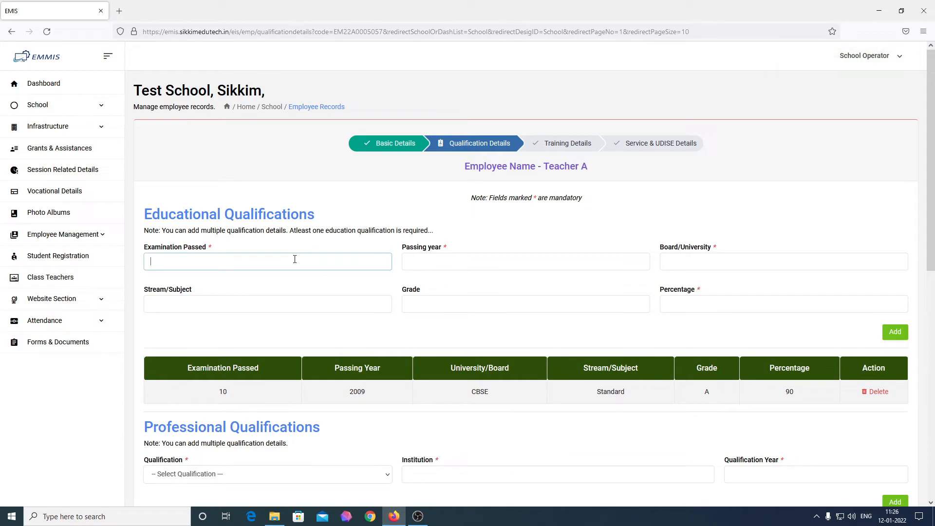
Enter exam 12, passing year 2011 and board CBSE for the second qualification
{"action": "type", "text": "12"}
{"action": "left_click", "coordinate": [436, 261]}
{"action": "type", "text": "2"}
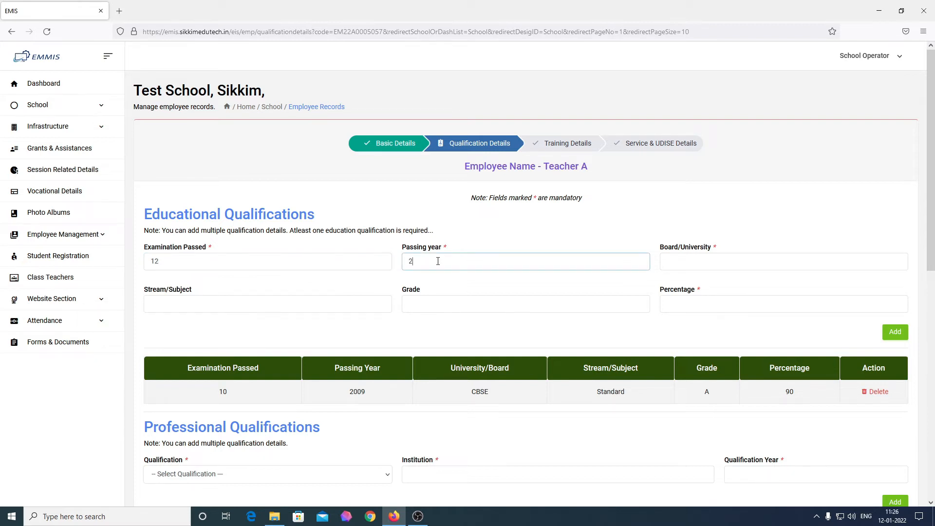
{"action": "type", "text": "011"}
{"action": "key", "text": "Tab"}
{"action": "type", "text": "CBSE"}
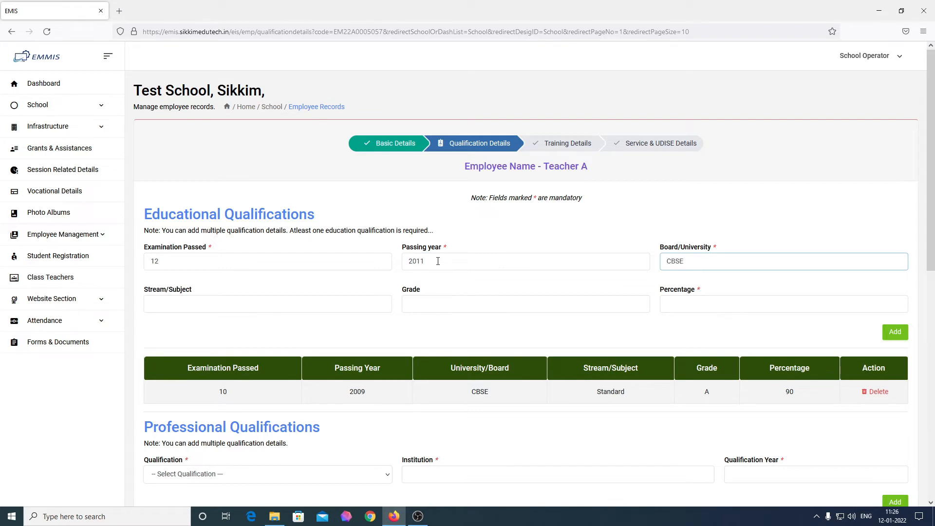
Complete it with Commerce stream, grade B and 78 percent, and add the row
{"action": "key", "text": "Tab"}
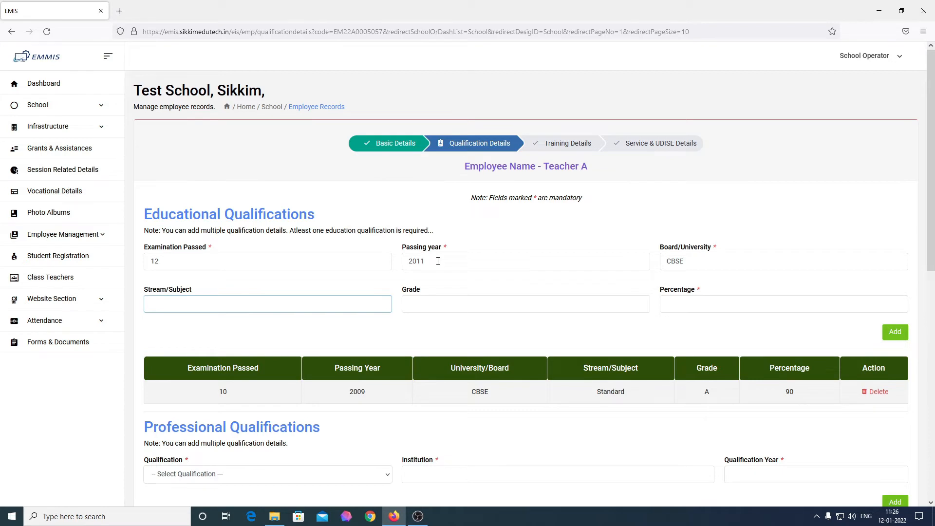
{"action": "type", "text": "Commerce"}
{"action": "key", "text": "Tab"}
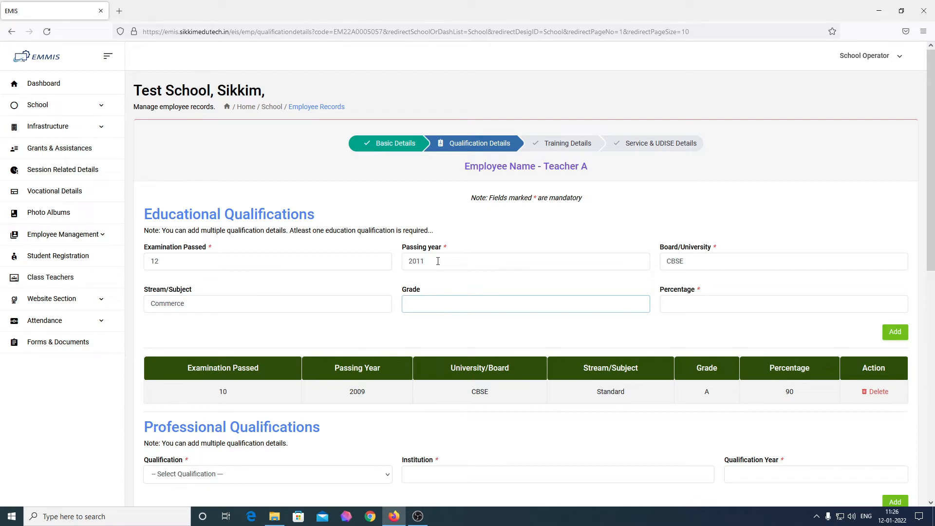
{"action": "type", "text": "B"}
{"action": "key", "text": "Tab"}
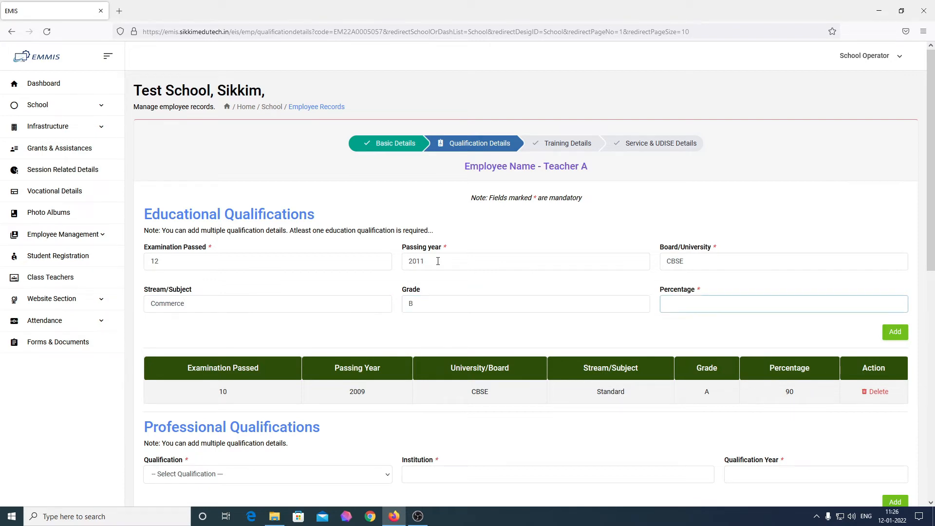
{"action": "type", "text": "78"}
{"action": "left_click", "coordinate": [898, 335]}
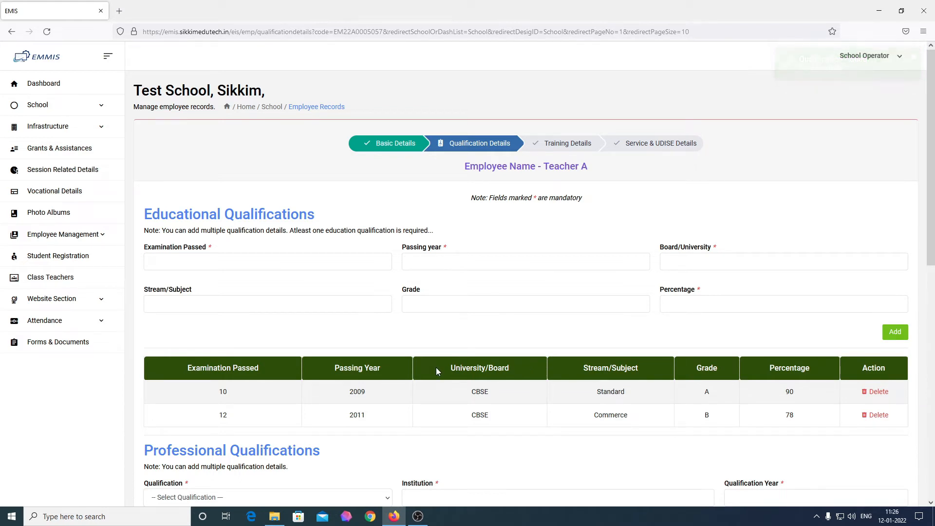
{"action": "scroll", "coordinate": [336, 296], "scroll_direction": "down", "scroll_amount": 2}
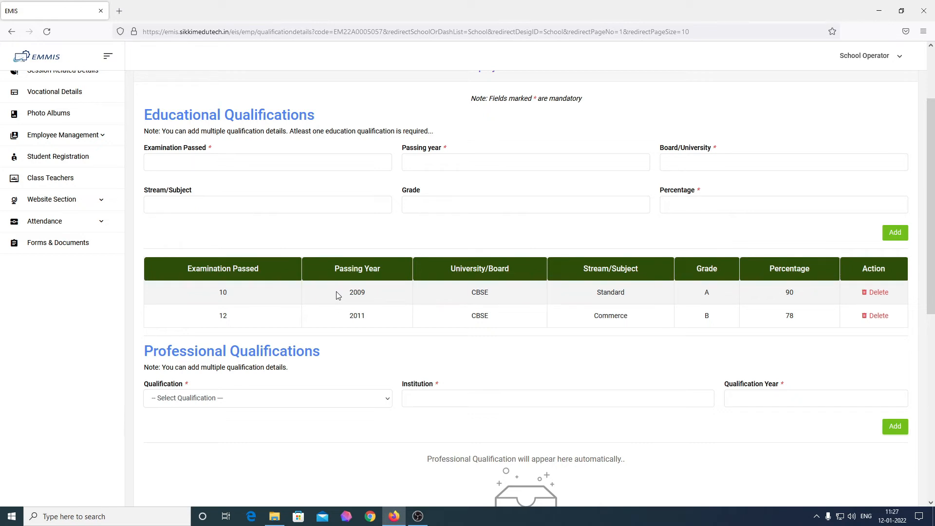
Add professional qualification B.Ed. or equivalent from BEd College Soreng, year 2015
{"action": "left_click", "coordinate": [340, 402]}
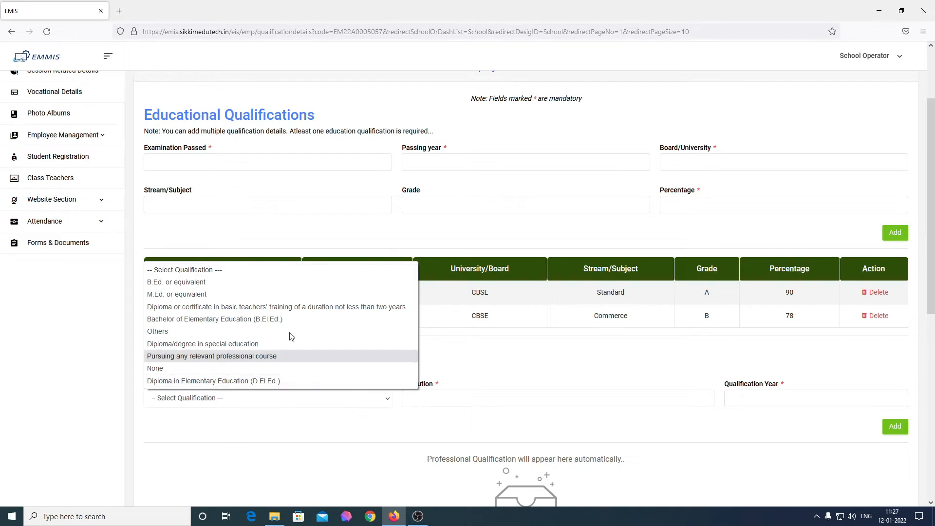
{"action": "left_click", "coordinate": [272, 285]}
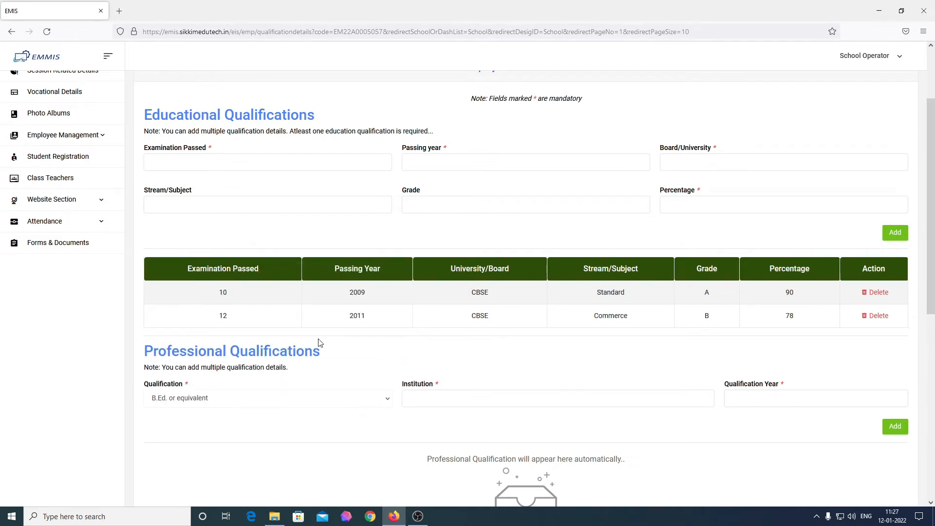
{"action": "left_click", "coordinate": [452, 398]}
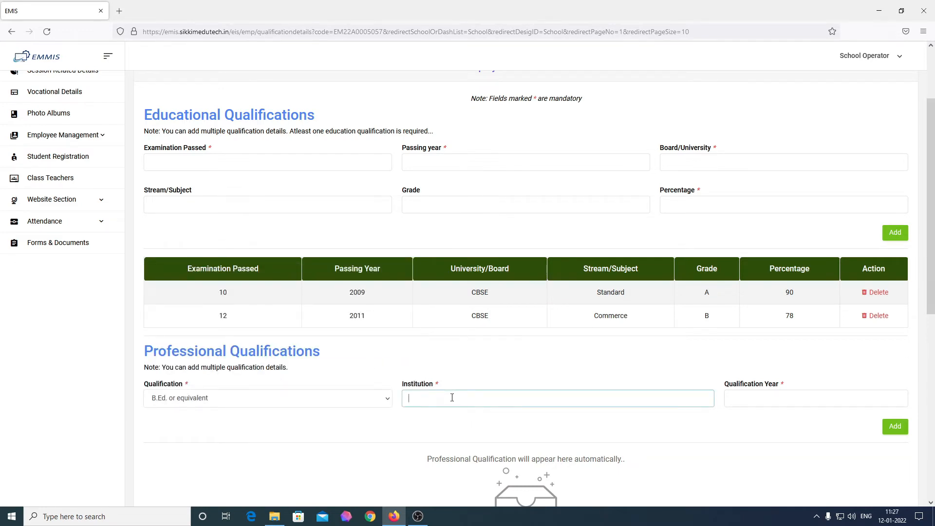
{"action": "type", "text": "BEd College Soreng"}
{"action": "left_click", "coordinate": [809, 400]}
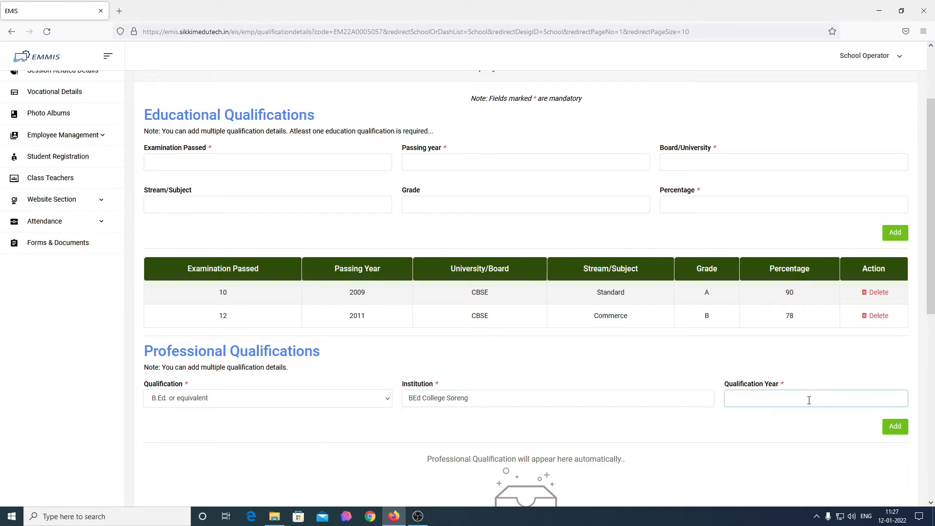
{"action": "type", "text": "2015"}
{"action": "left_click", "coordinate": [893, 428]}
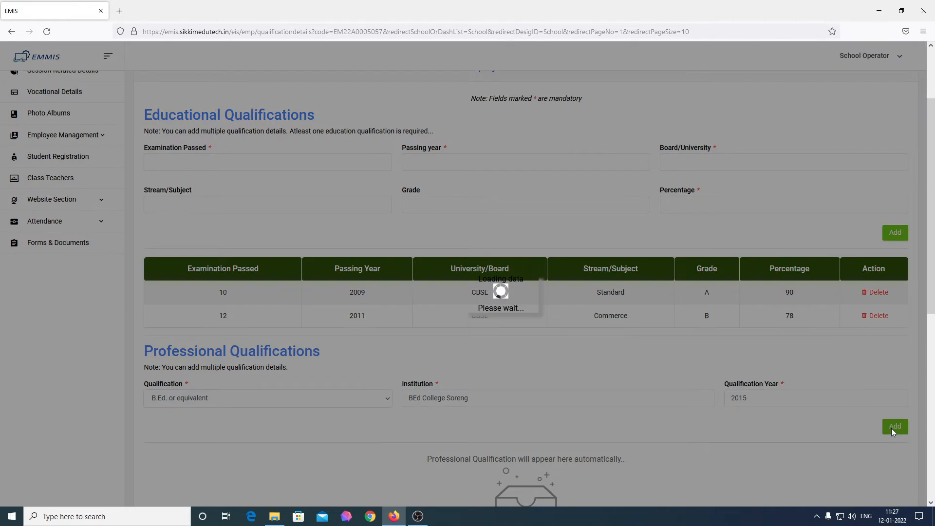
{"action": "scroll", "coordinate": [424, 409], "scroll_direction": "down", "scroll_amount": 1}
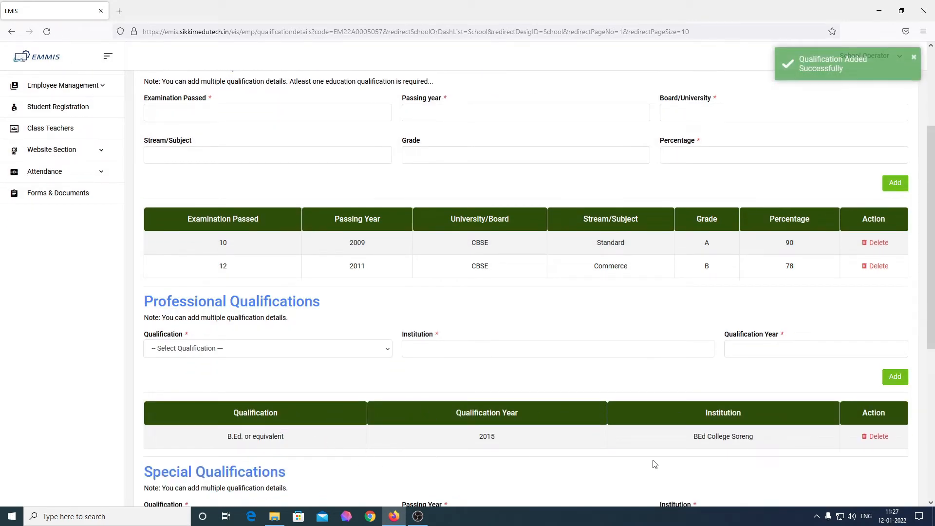
{"action": "left_click", "coordinate": [266, 356]}
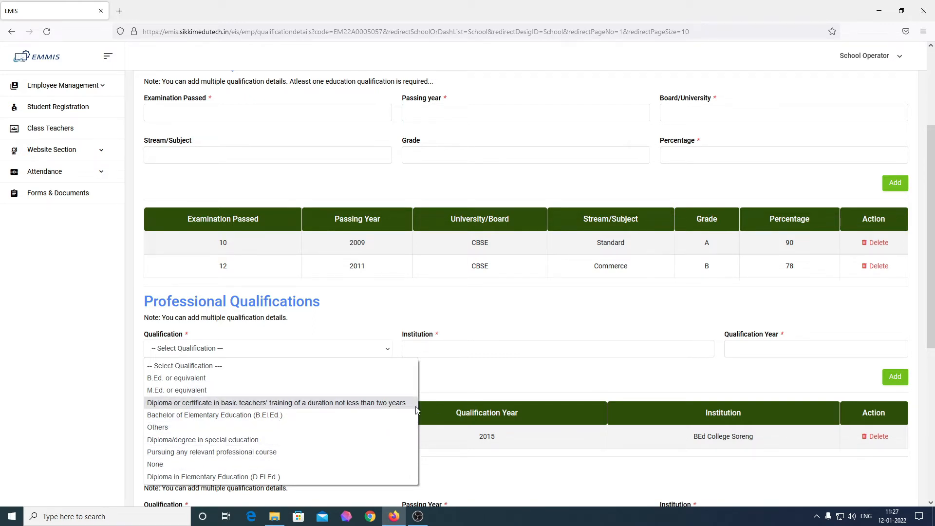
{"action": "left_click", "coordinate": [460, 381]}
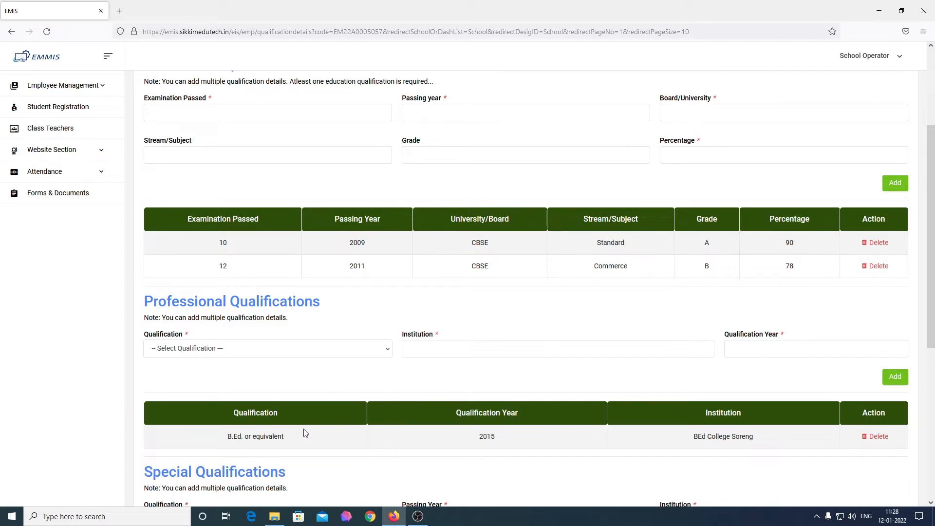
Add special qualification DCA, 2017, Aptech, Tadong branch, vocational area Computer
{"action": "scroll", "coordinate": [305, 434], "scroll_direction": "down", "scroll_amount": 5}
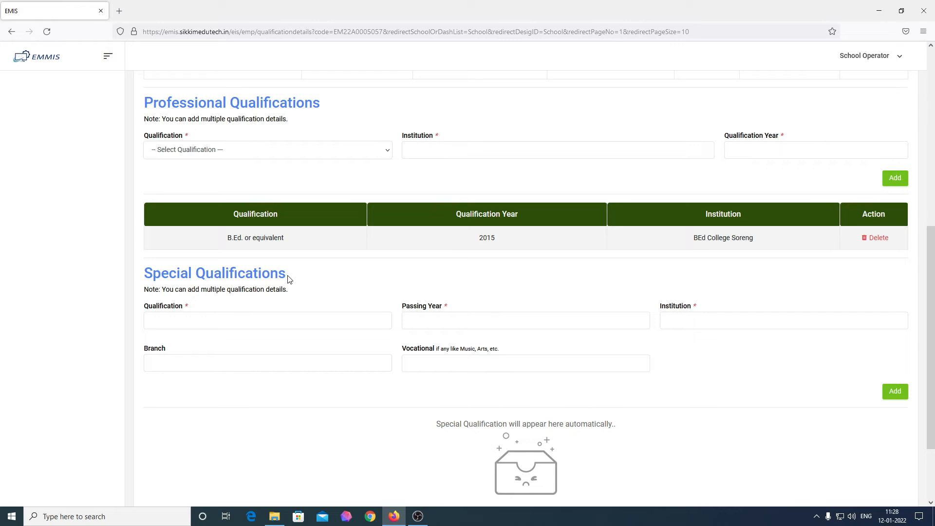
{"action": "left_click", "coordinate": [245, 325]}
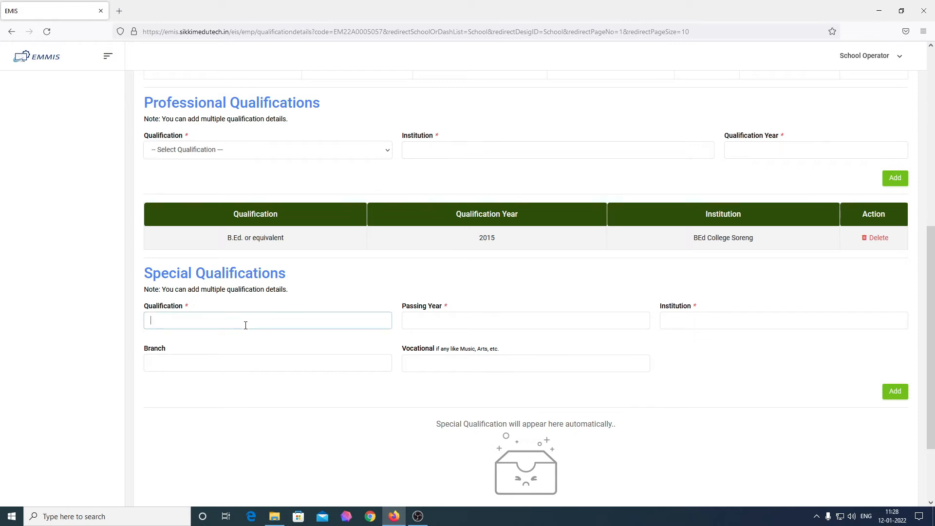
{"action": "type", "text": "DCA"}
{"action": "key", "text": "Tab"}
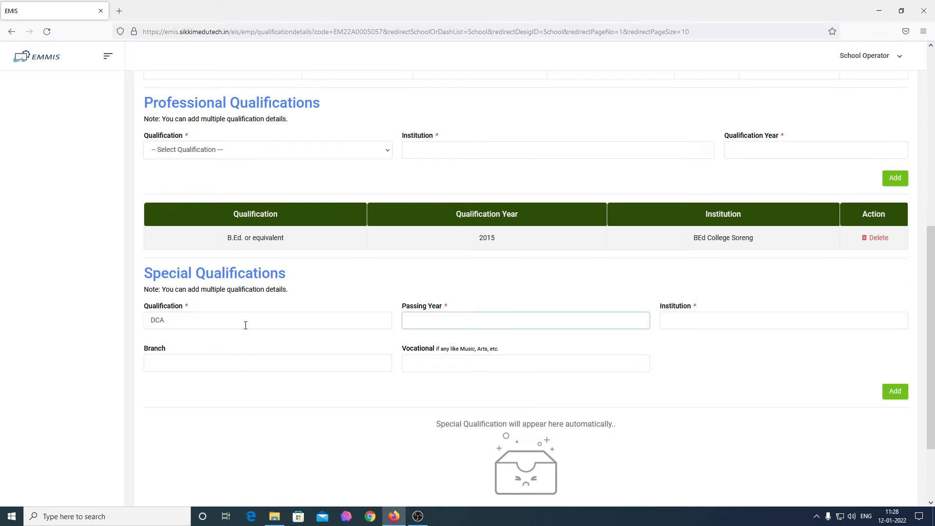
{"action": "type", "text": "2017"}
{"action": "key", "text": "Tab"}
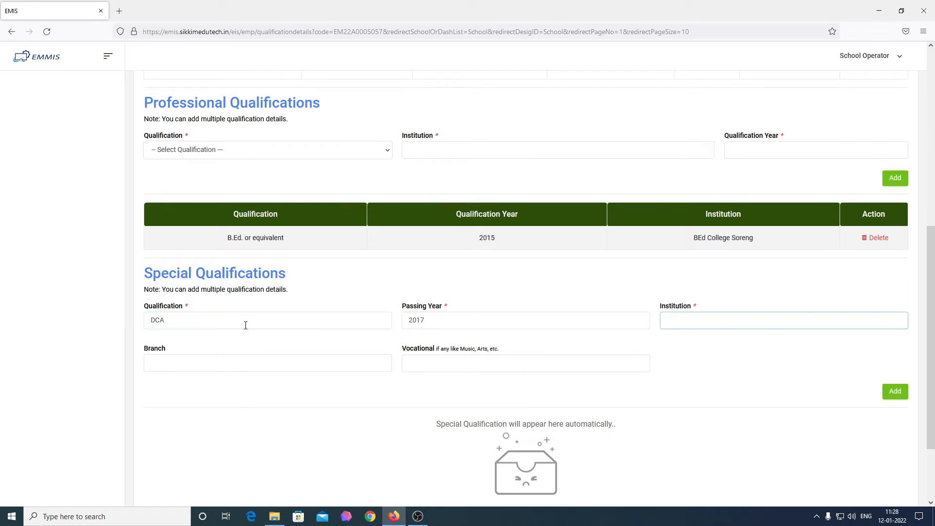
{"action": "type", "text": "Aptech"}
{"action": "key", "text": "Tab"}
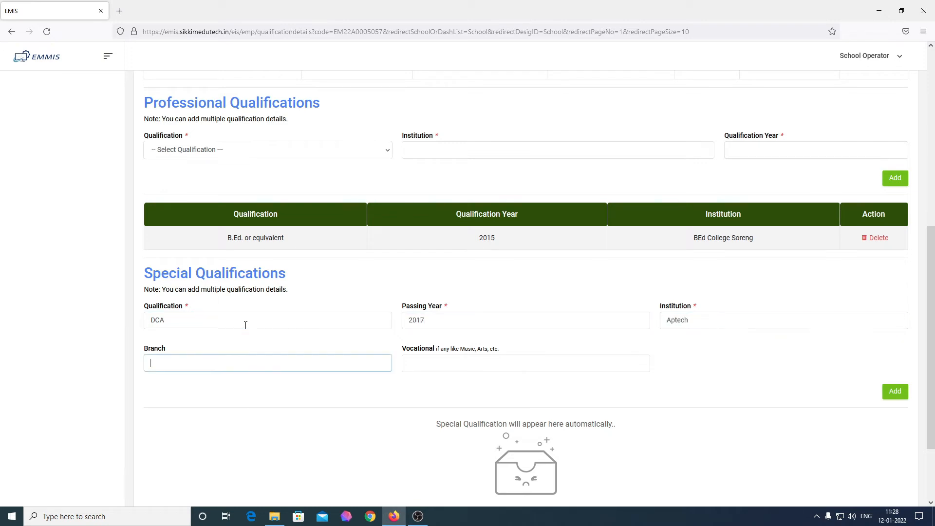
{"action": "type", "text": "Tadong"}
{"action": "key", "text": "Tab"}
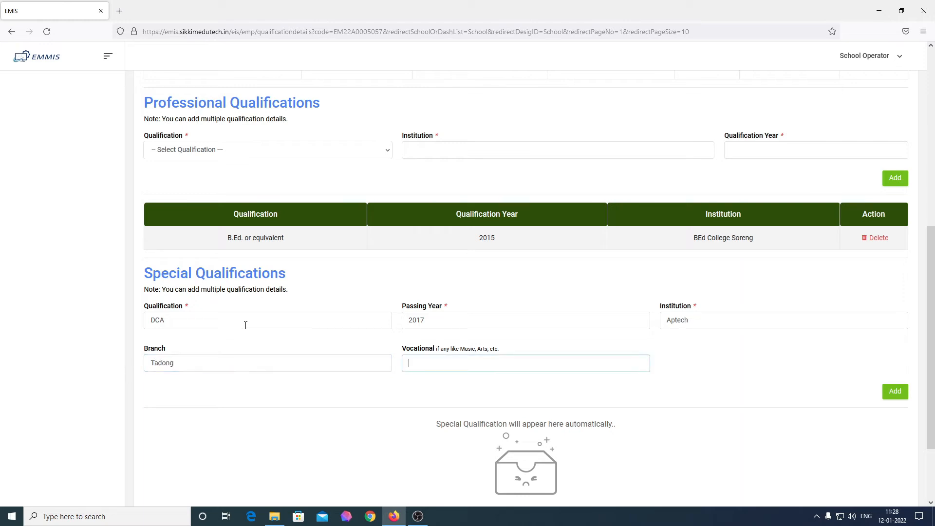
{"action": "type", "text": "Computer"}
{"action": "scroll", "coordinate": [245, 326], "scroll_direction": "down", "scroll_amount": 2}
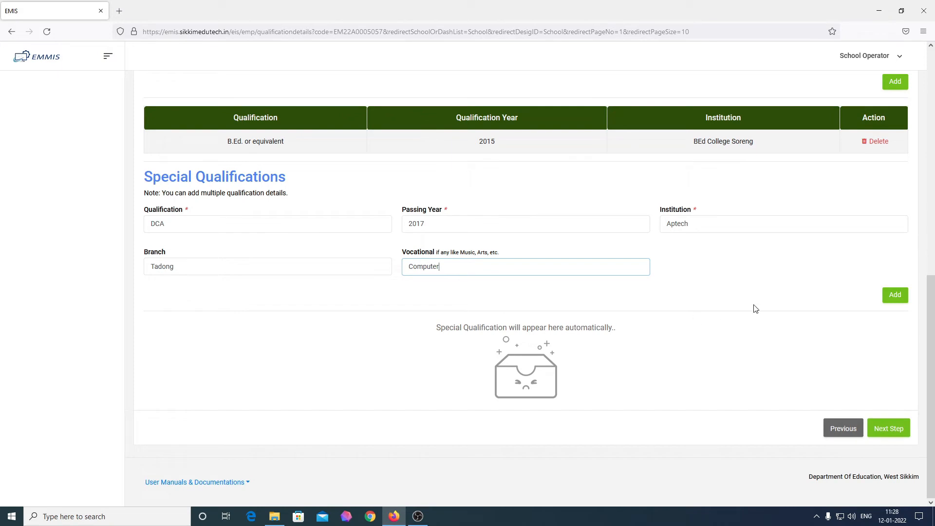
{"action": "left_click", "coordinate": [905, 298]}
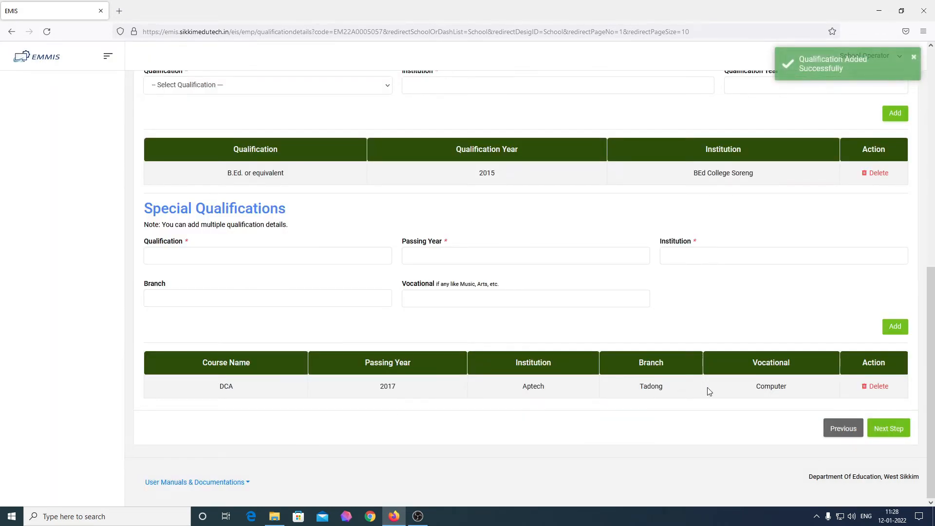
Check the employee name Teacher A, then go to Next Step for Training Details
{"action": "scroll", "coordinate": [709, 391], "scroll_direction": "up", "scroll_amount": 7}
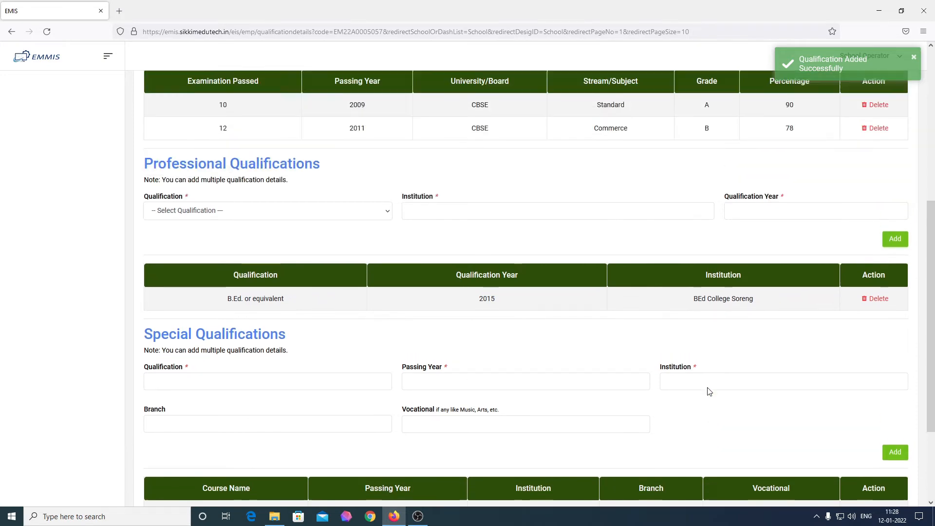
{"action": "scroll", "coordinate": [709, 392], "scroll_direction": "up", "scroll_amount": 1}
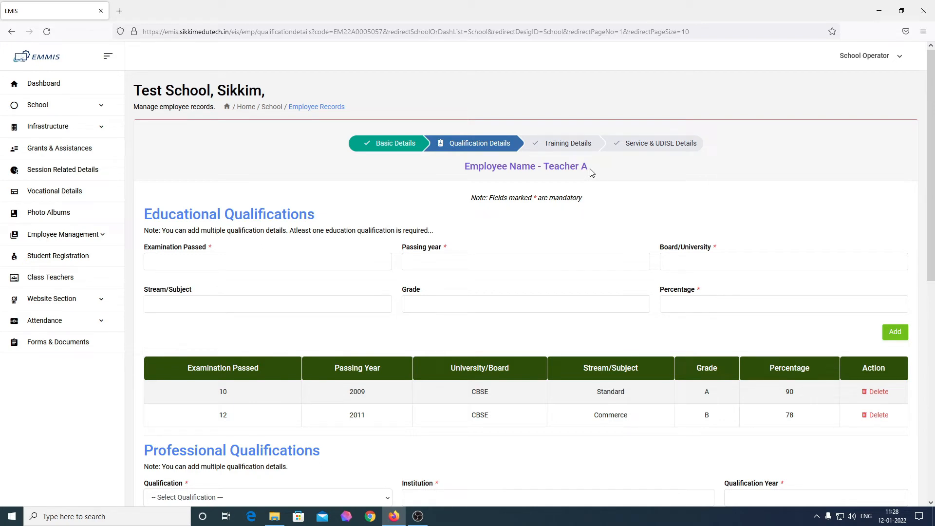
{"action": "left_click_drag", "start_coordinate": [590, 170], "coordinate": [543, 168]}
{"action": "scroll", "coordinate": [555, 213], "scroll_direction": "down", "scroll_amount": 3}
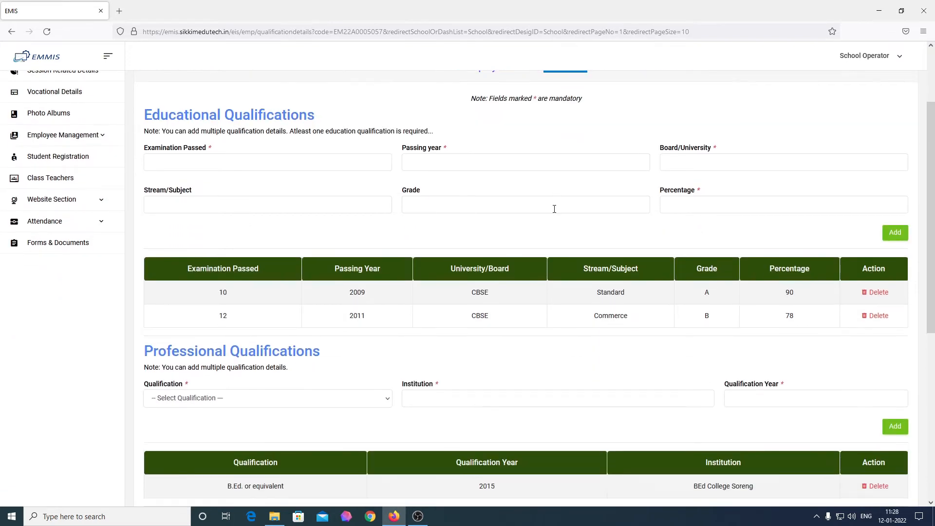
{"action": "scroll", "coordinate": [554, 209], "scroll_direction": "up", "scroll_amount": 2}
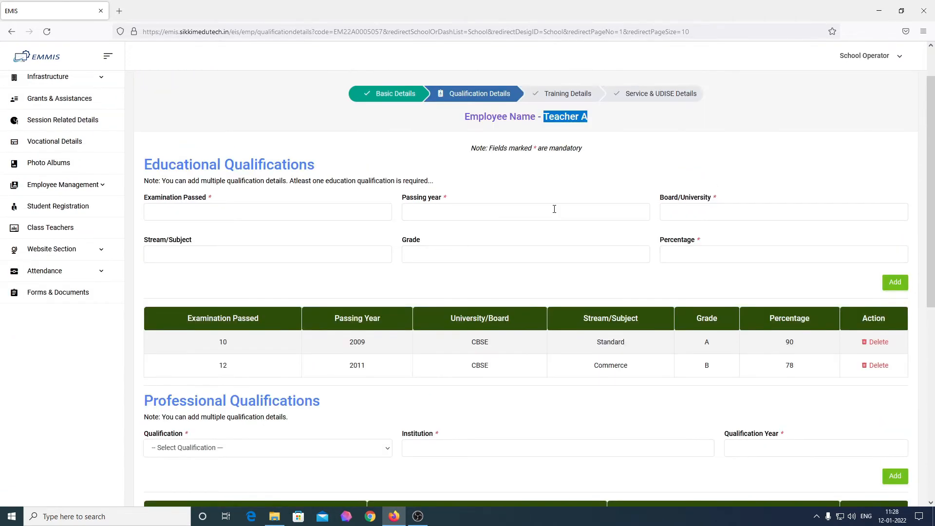
{"action": "scroll", "coordinate": [555, 209], "scroll_direction": "down", "scroll_amount": 7}
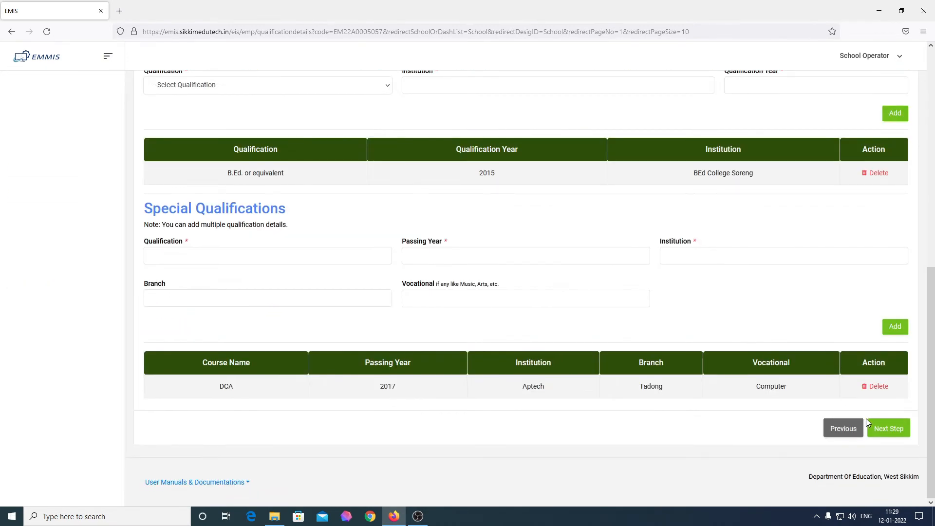
{"action": "left_click", "coordinate": [897, 432]}
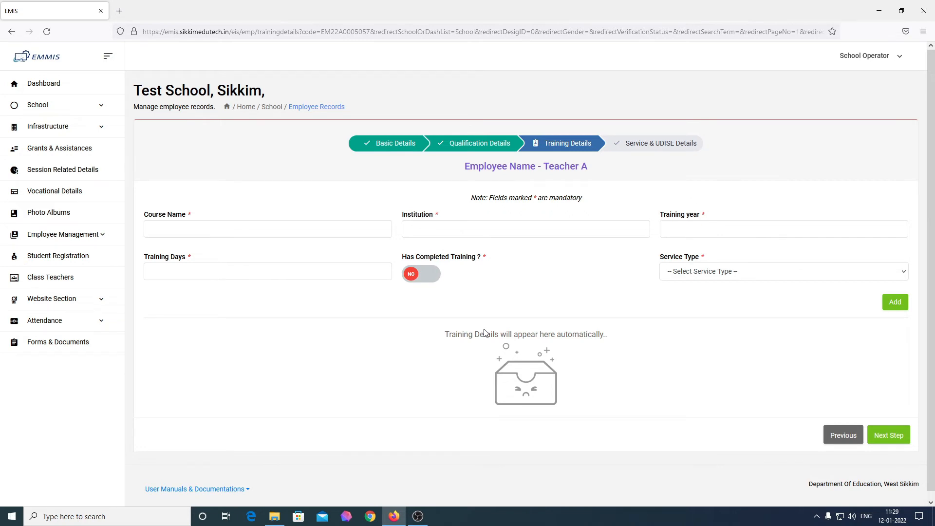
Enter training Samagrha Shiksha by Education Department, year 2015, 60 days
{"action": "left_click", "coordinate": [283, 231]}
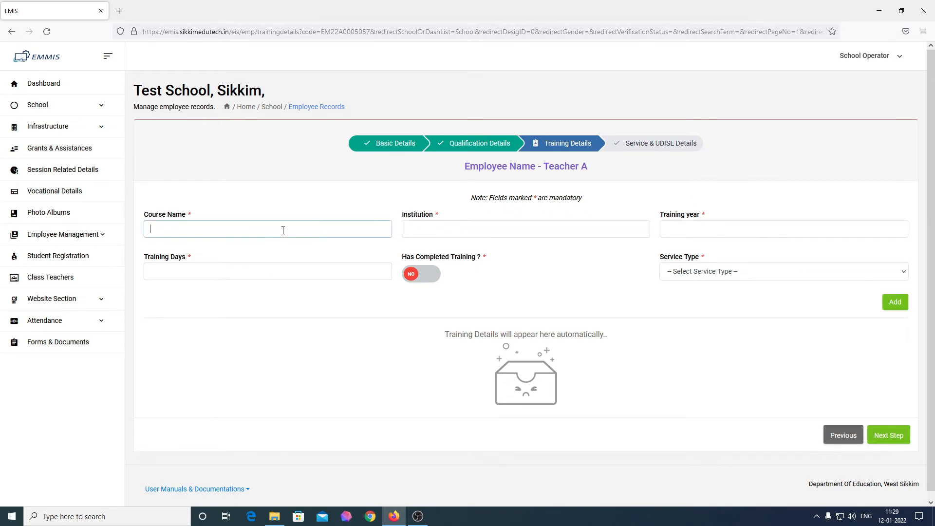
{"action": "type", "text": "Samagrha Shiksha"}
{"action": "key", "text": "Tab"}
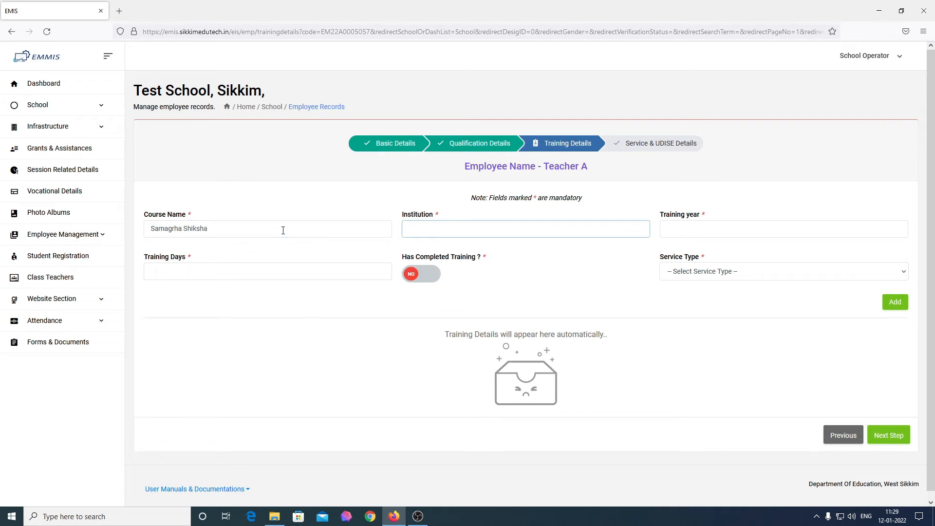
{"action": "type", "text": "Education Department"}
{"action": "key", "text": "Tab"}
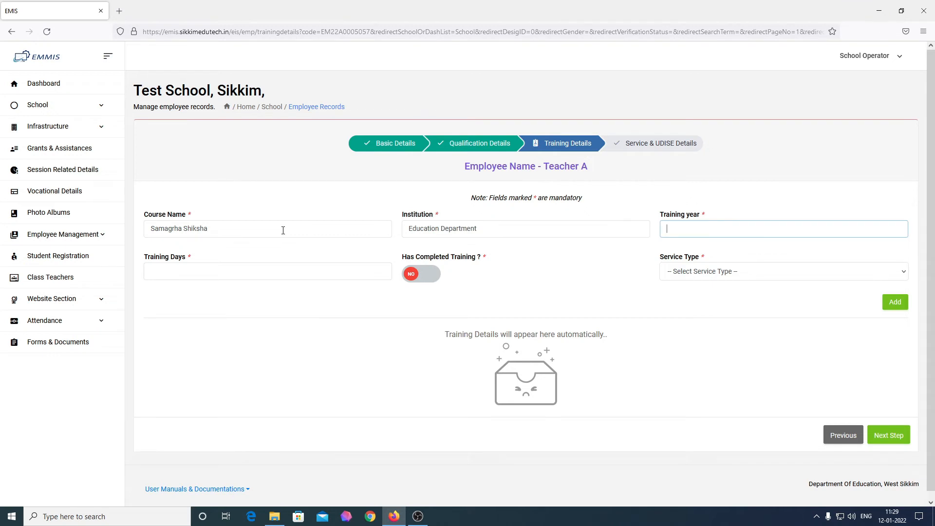
{"action": "type", "text": "2015"}
{"action": "key", "text": "Tab"}
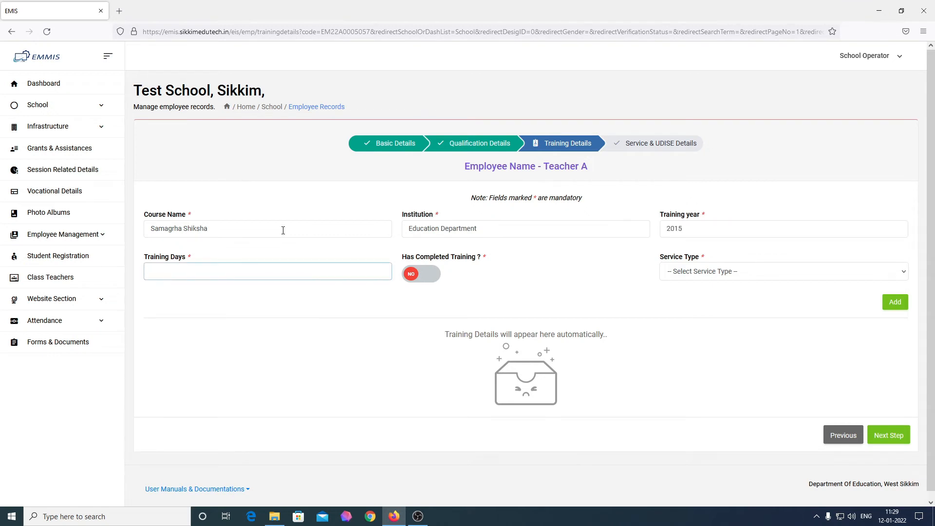
{"action": "type", "text": "60"}
Mark the training completed as In Service and add it to the table
{"action": "left_click", "coordinate": [422, 278]}
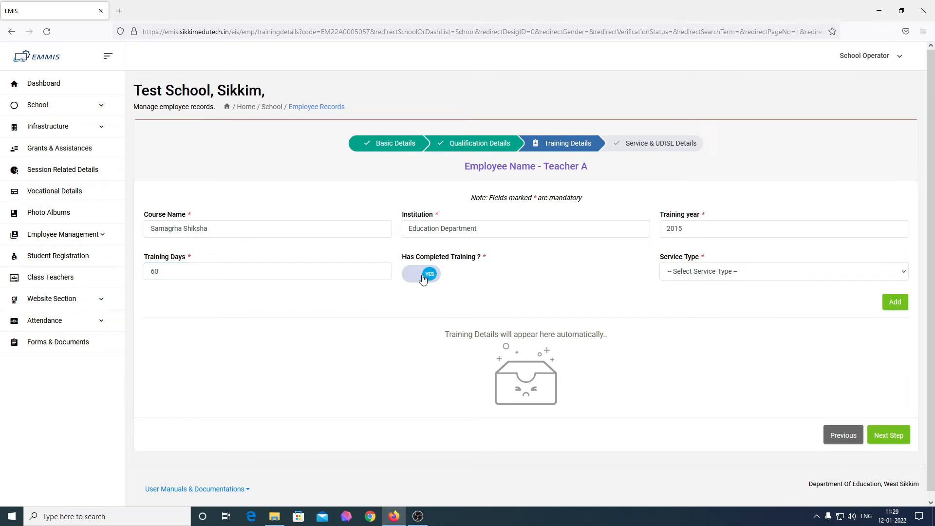
{"action": "left_click", "coordinate": [423, 278]}
{"action": "left_click", "coordinate": [423, 279]}
{"action": "left_click", "coordinate": [700, 274]}
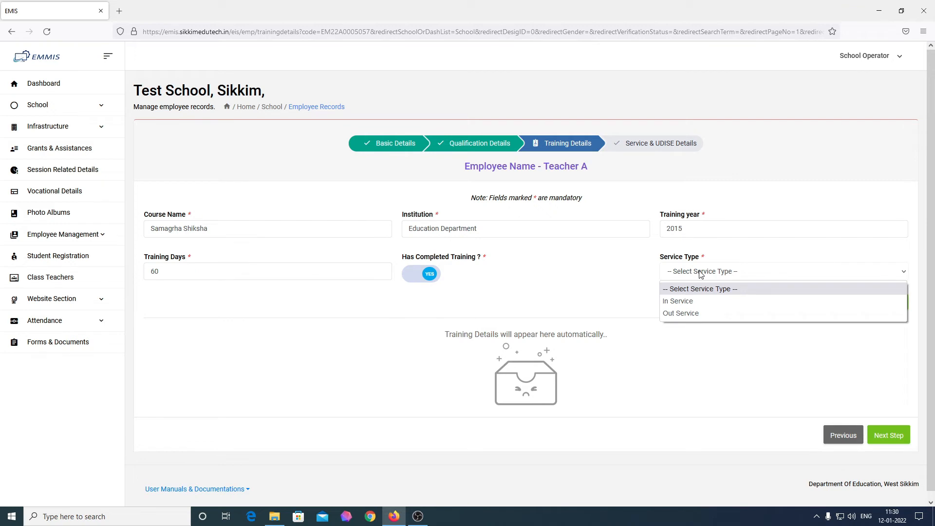
{"action": "left_click", "coordinate": [683, 307]}
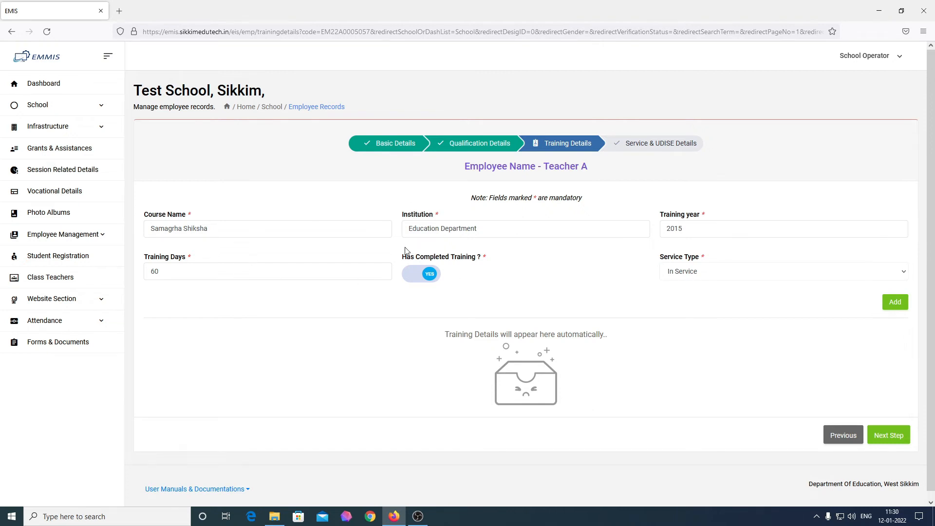
{"action": "left_click", "coordinate": [895, 303]}
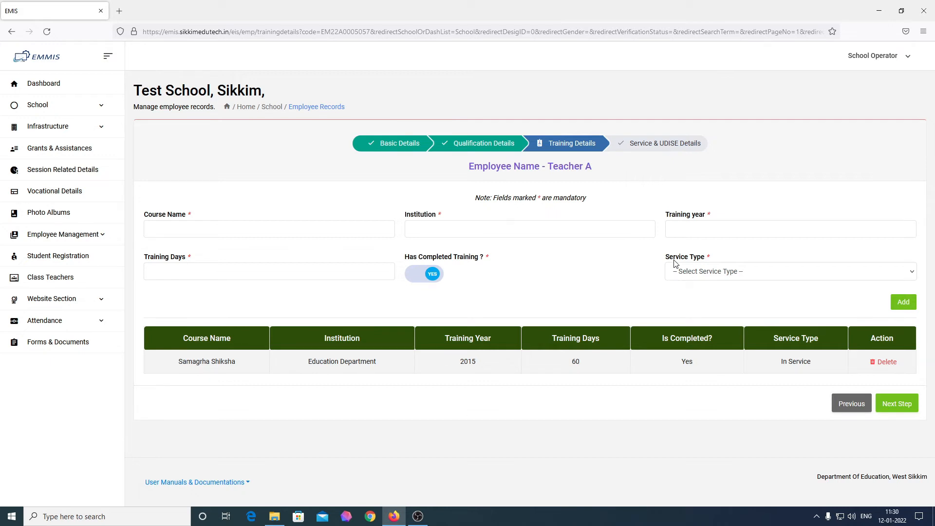
Continue from the training table to the Service & UDISE Details step
{"action": "left_click", "coordinate": [891, 409]}
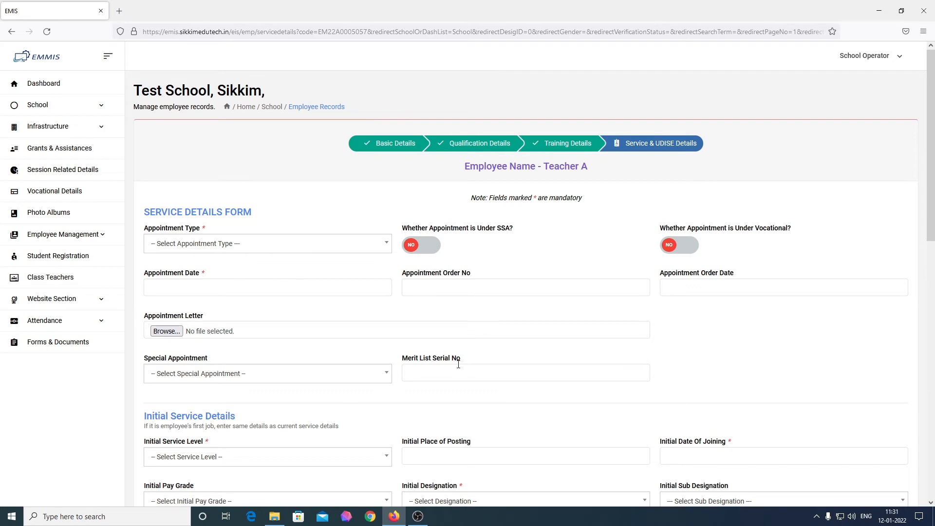
Set Appointment Type to Regular and switch 'Whether Appointment is Under SSA?' to YES
{"action": "scroll", "coordinate": [423, 331], "scroll_direction": "down", "scroll_amount": 5}
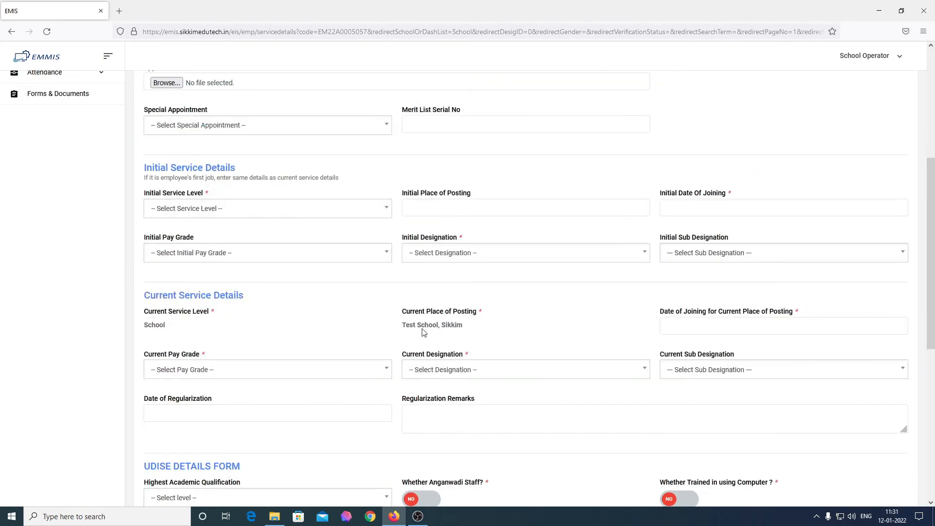
{"action": "scroll", "coordinate": [423, 331], "scroll_direction": "down", "scroll_amount": 3}
{"action": "scroll", "coordinate": [423, 331], "scroll_direction": "up", "scroll_amount": 8}
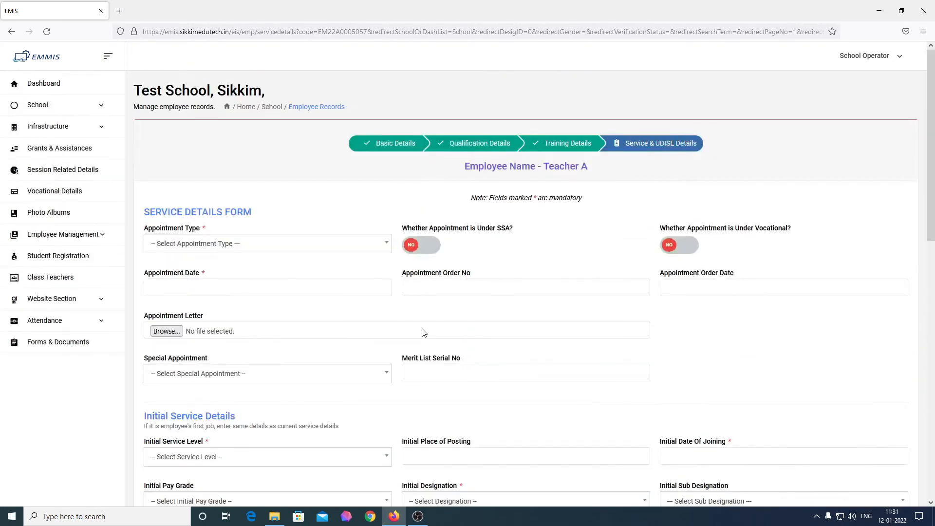
{"action": "left_click", "coordinate": [245, 249]}
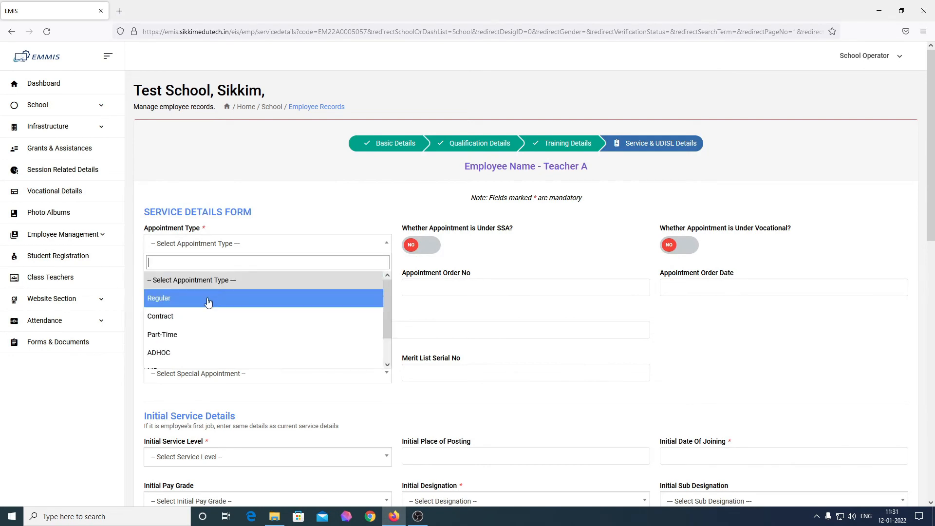
{"action": "scroll", "coordinate": [186, 325], "scroll_direction": "down", "scroll_amount": 4}
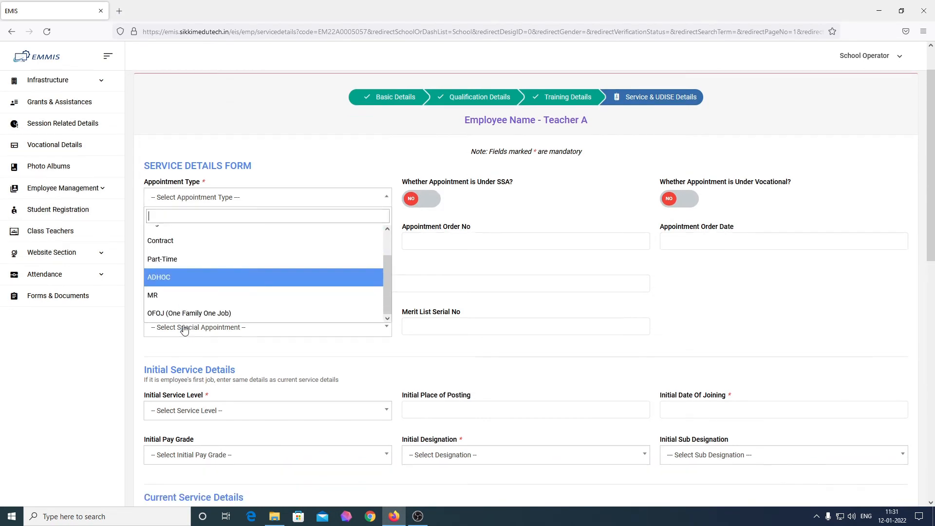
{"action": "scroll", "coordinate": [184, 330], "scroll_direction": "down", "scroll_amount": 1}
{"action": "scroll", "coordinate": [213, 245], "scroll_direction": "up", "scroll_amount": 2}
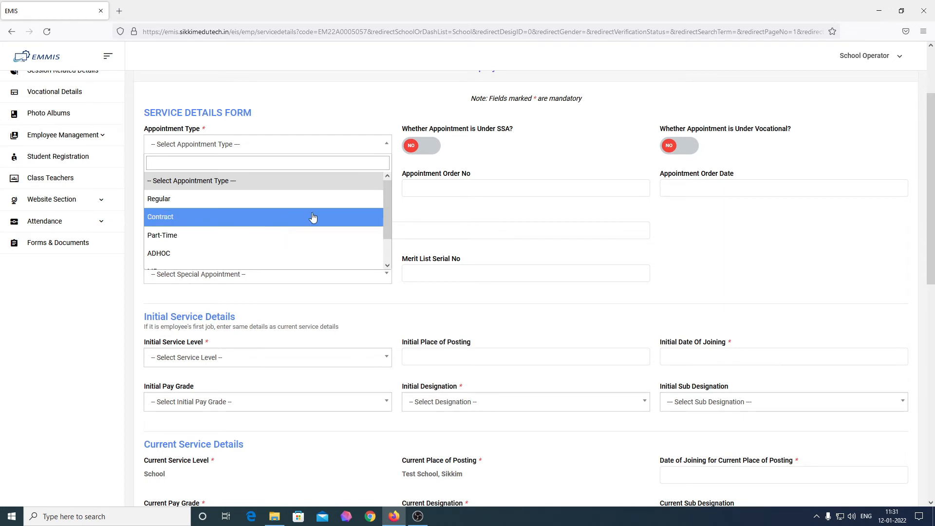
{"action": "scroll", "coordinate": [385, 267], "scroll_direction": "up", "scroll_amount": 1}
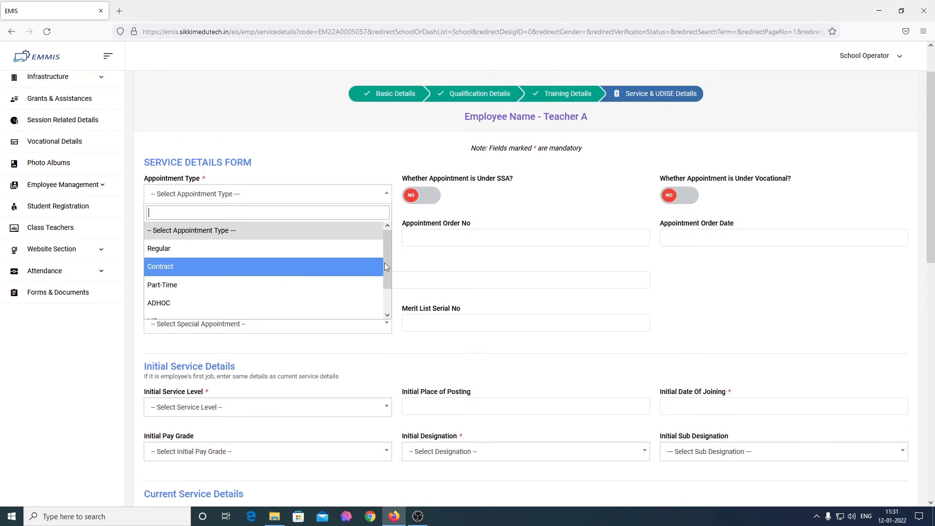
{"action": "left_click", "coordinate": [257, 252]}
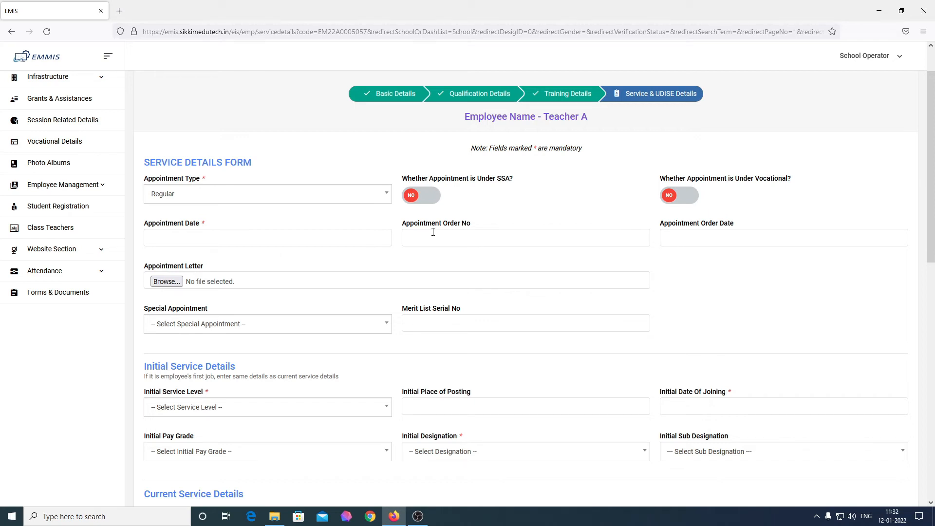
{"action": "left_click", "coordinate": [428, 204]}
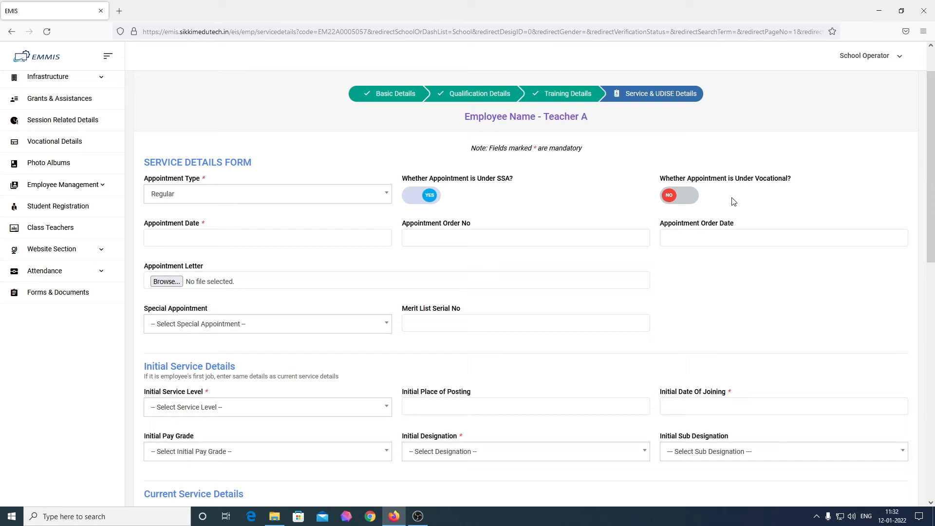
Set the Appointment Date to 15 Jul 2015 using the date picker
{"action": "left_click", "coordinate": [277, 242]}
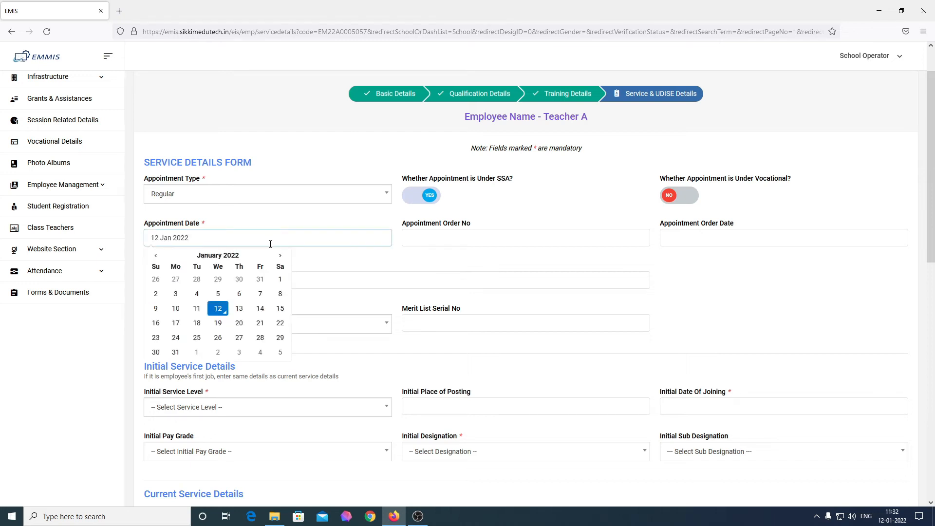
{"action": "left_click", "coordinate": [155, 255]}
{"action": "left_click", "coordinate": [156, 256]}
{"action": "left_click", "coordinate": [156, 255]}
{"action": "left_click", "coordinate": [155, 256]}
{"action": "left_click", "coordinate": [156, 255]}
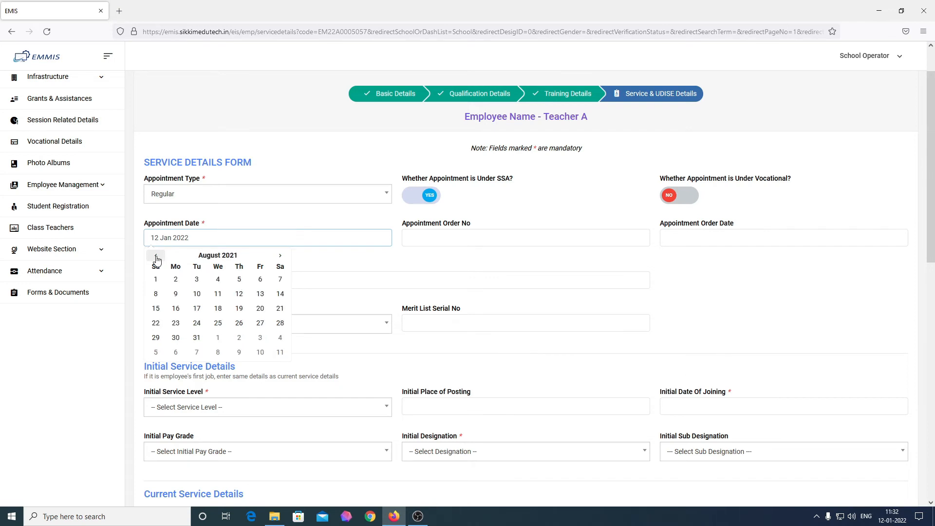
{"action": "left_click", "coordinate": [213, 256]}
{"action": "left_click", "coordinate": [152, 256]}
{"action": "left_click", "coordinate": [152, 255]}
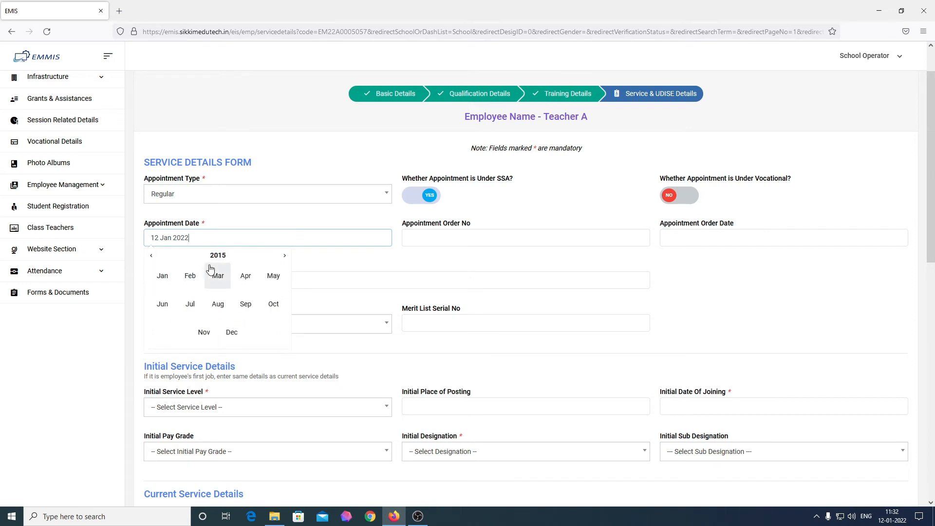
{"action": "left_click", "coordinate": [190, 304]}
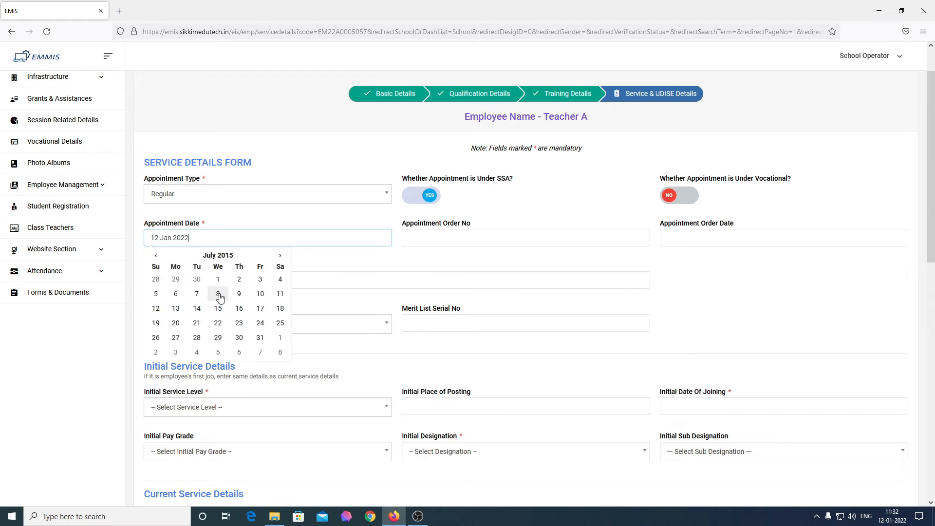
{"action": "left_click", "coordinate": [218, 309]}
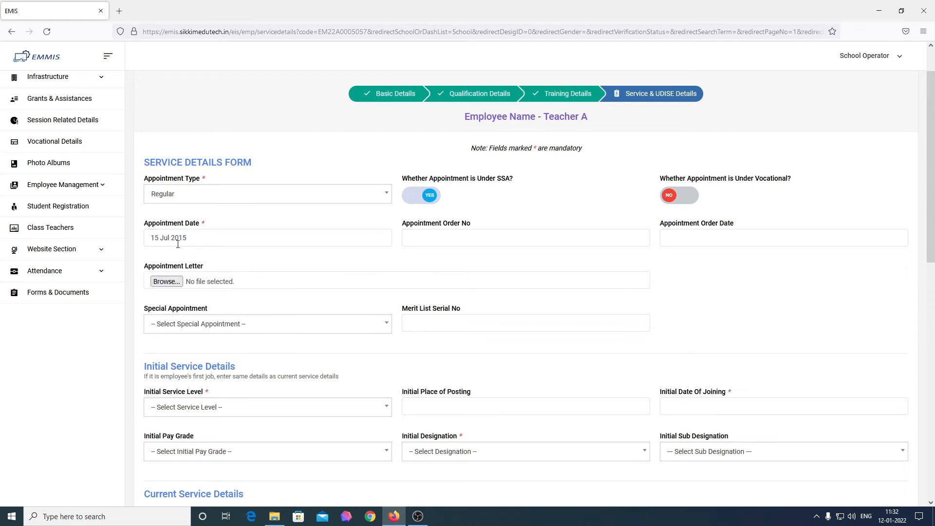
Enter appointment order number ORD01 and set the Appointment Order Date to 11 Aug 2015
{"action": "left_click", "coordinate": [470, 239]}
{"action": "type", "text": "ORD0111"}
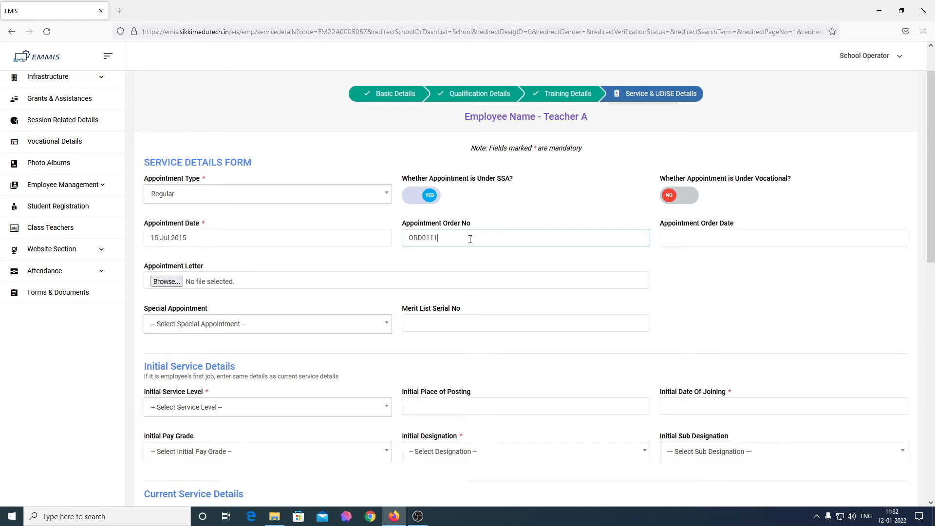
{"action": "left_click", "coordinate": [781, 239]}
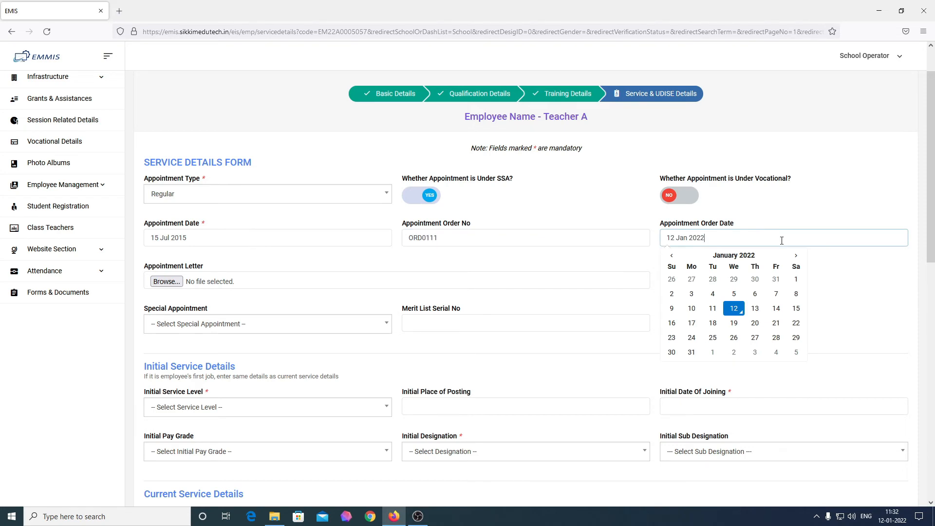
{"action": "left_click", "coordinate": [734, 256]}
{"action": "left_click", "coordinate": [671, 256]}
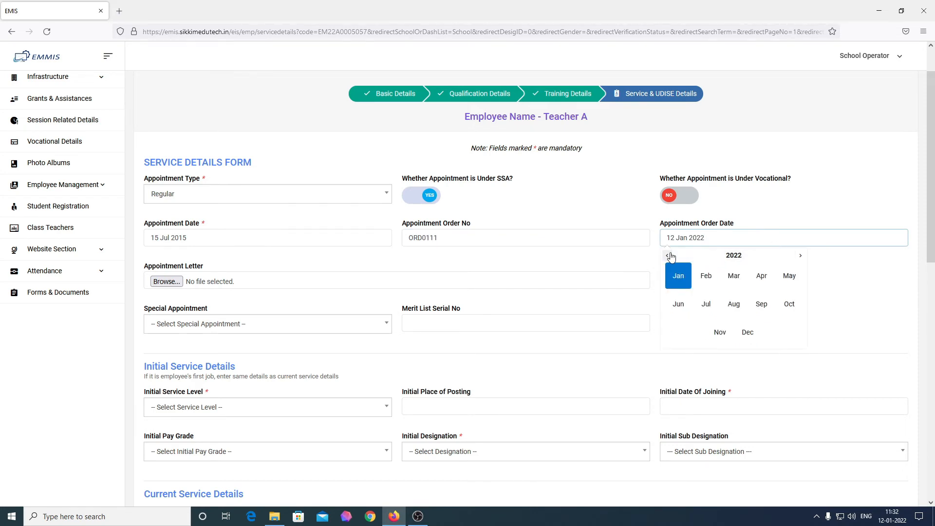
{"action": "left_click", "coordinate": [670, 257]}
{"action": "left_click", "coordinate": [671, 256]}
{"action": "left_click", "coordinate": [670, 256]}
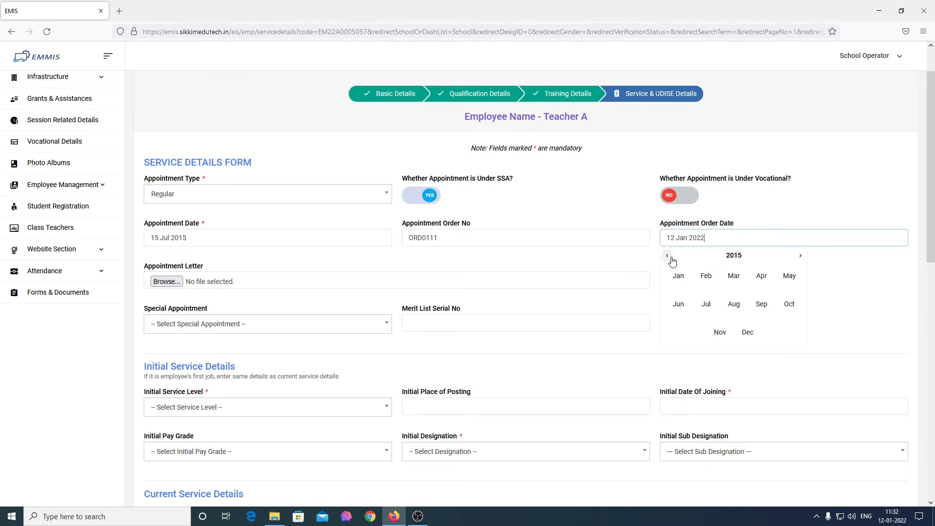
{"action": "left_click", "coordinate": [731, 306]}
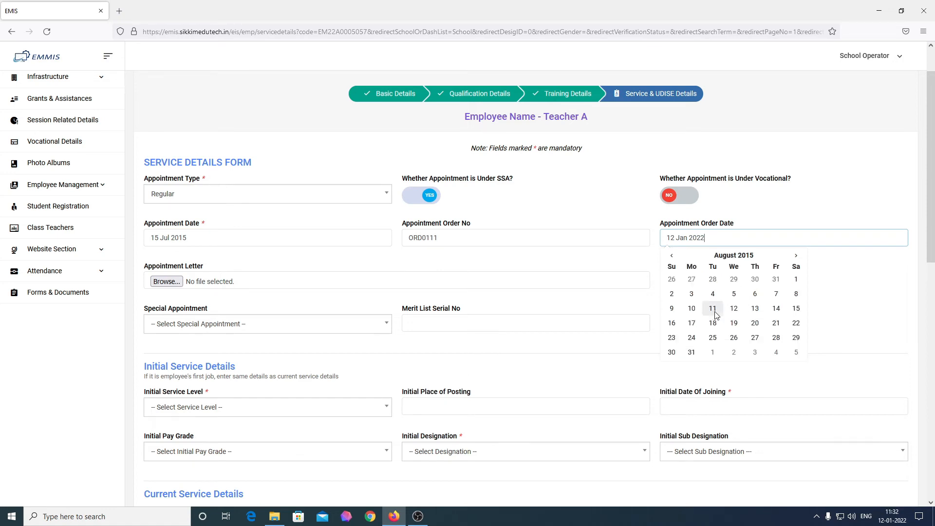
{"action": "left_click", "coordinate": [714, 310]}
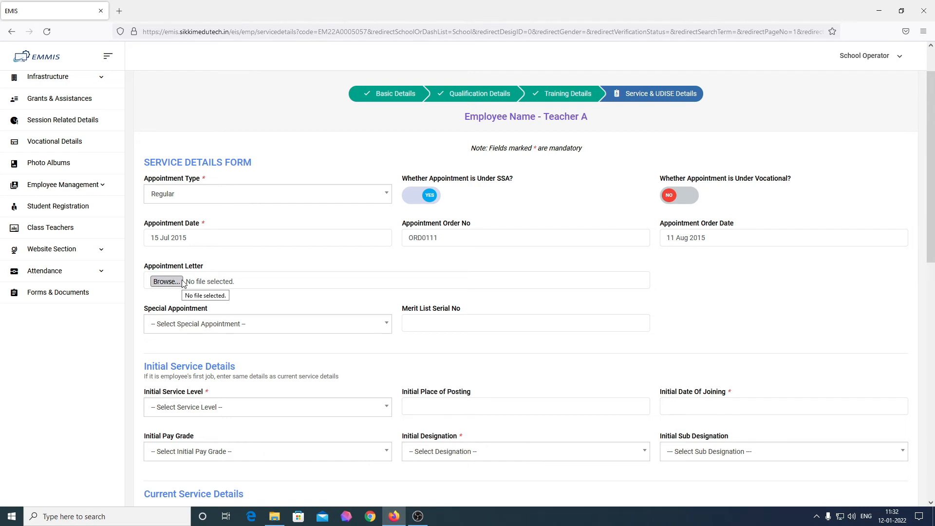
Upload demo-image.png from the Pictures folder into the Appointment Letter field
{"action": "left_click", "coordinate": [166, 282]}
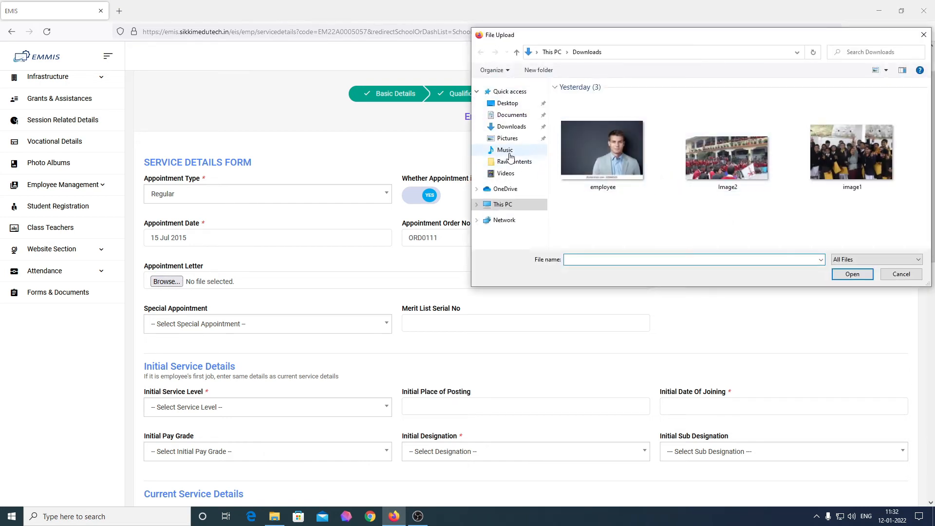
{"action": "left_click", "coordinate": [508, 139]}
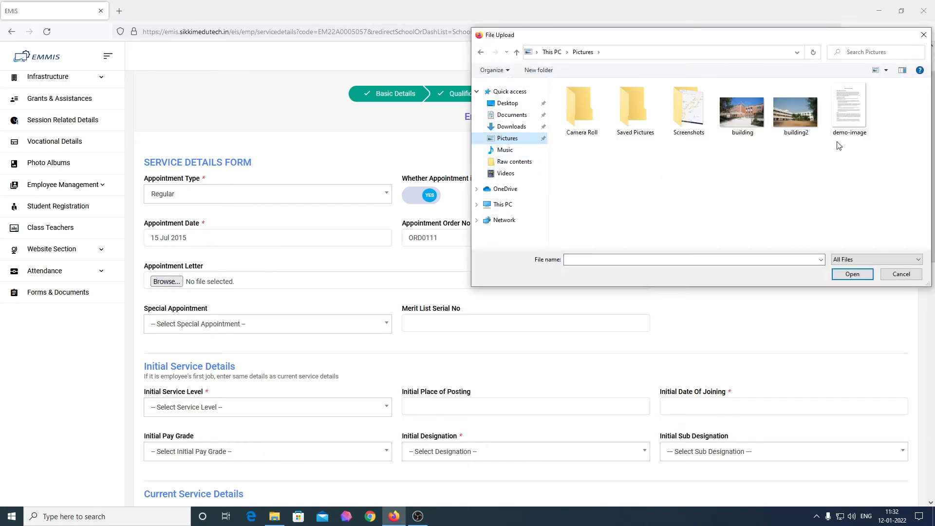
{"action": "left_click", "coordinate": [850, 109]}
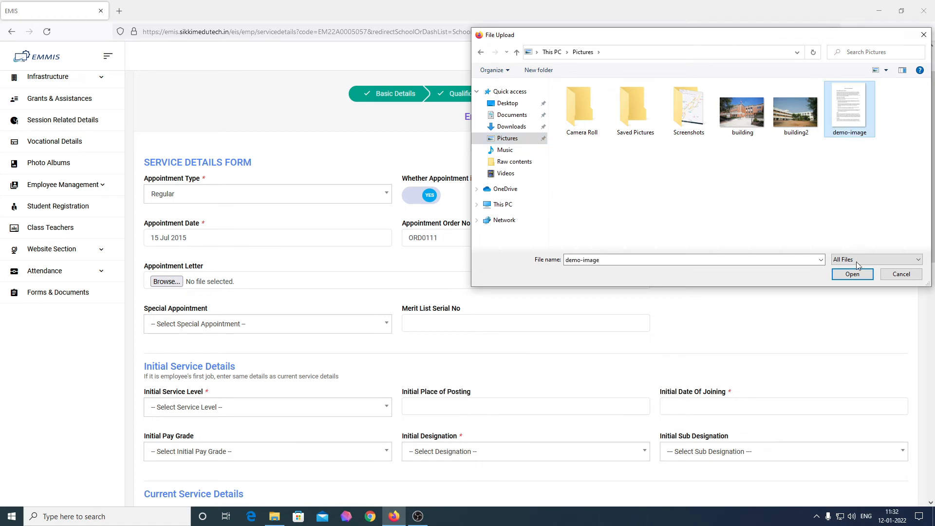
{"action": "left_click", "coordinate": [853, 275]}
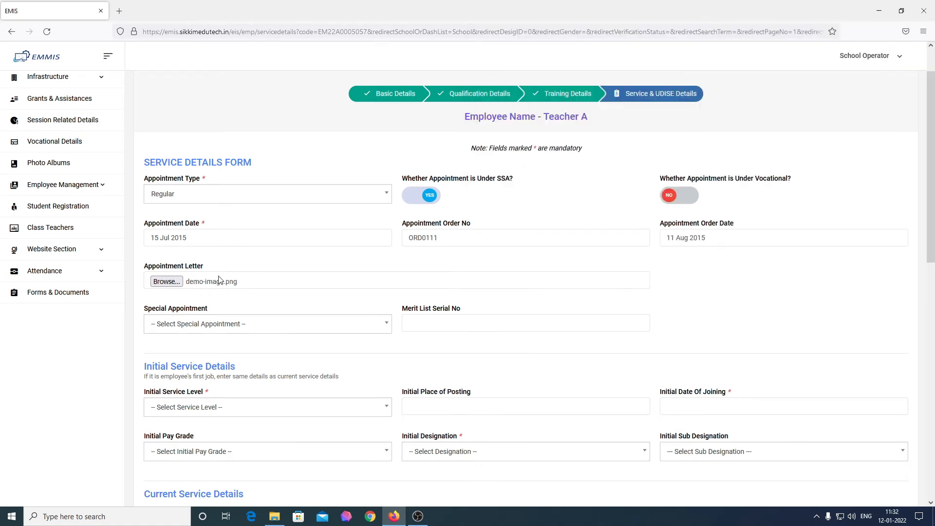
Leave Special Appointment unselected and enter SL50 in Merit List Serial No
{"action": "scroll", "coordinate": [239, 290], "scroll_direction": "down", "scroll_amount": 1}
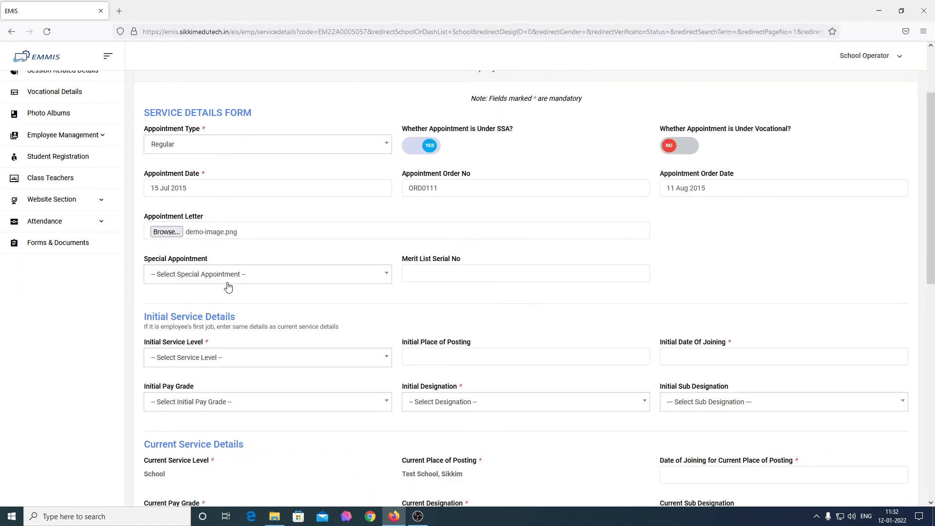
{"action": "left_click", "coordinate": [195, 269]}
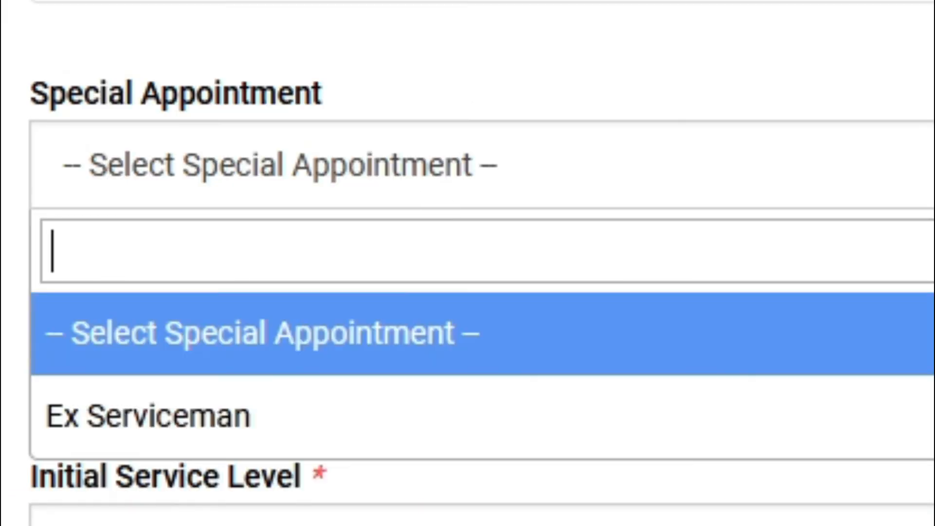
{"action": "key", "text": "Escape"}
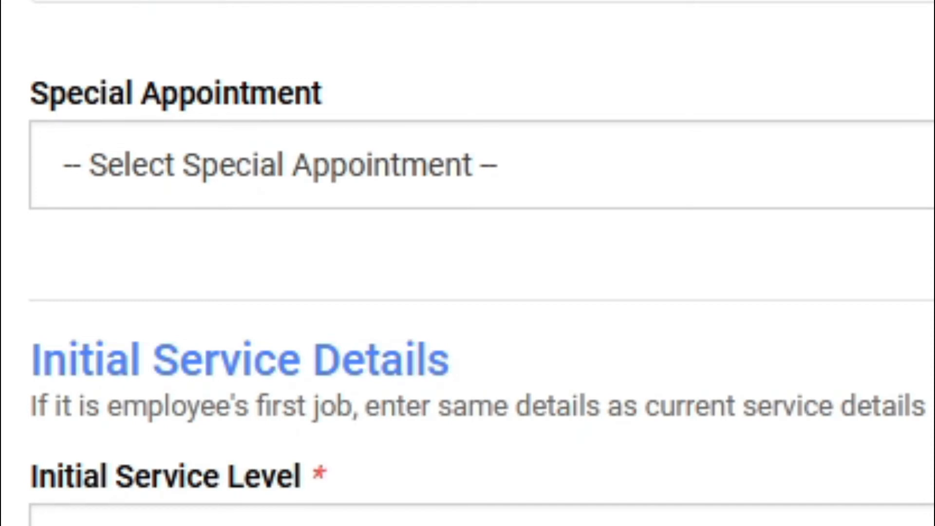
{"action": "left_click", "coordinate": [474, 275]}
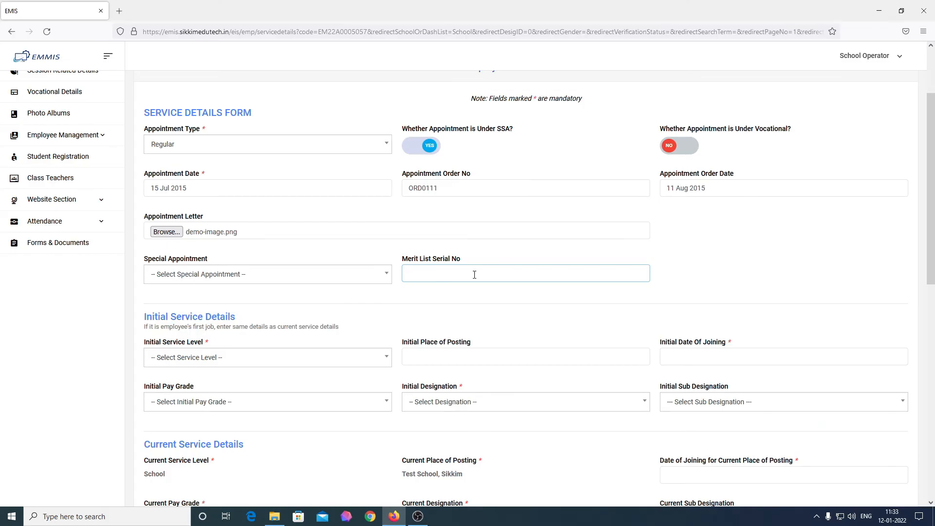
{"action": "type", "text": "SL50"}
{"action": "scroll", "coordinate": [475, 275], "scroll_direction": "down", "scroll_amount": 4}
{"action": "scroll", "coordinate": [432, 240], "scroll_direction": "up", "scroll_amount": 4}
{"action": "scroll", "coordinate": [231, 181], "scroll_direction": "down", "scroll_amount": 2}
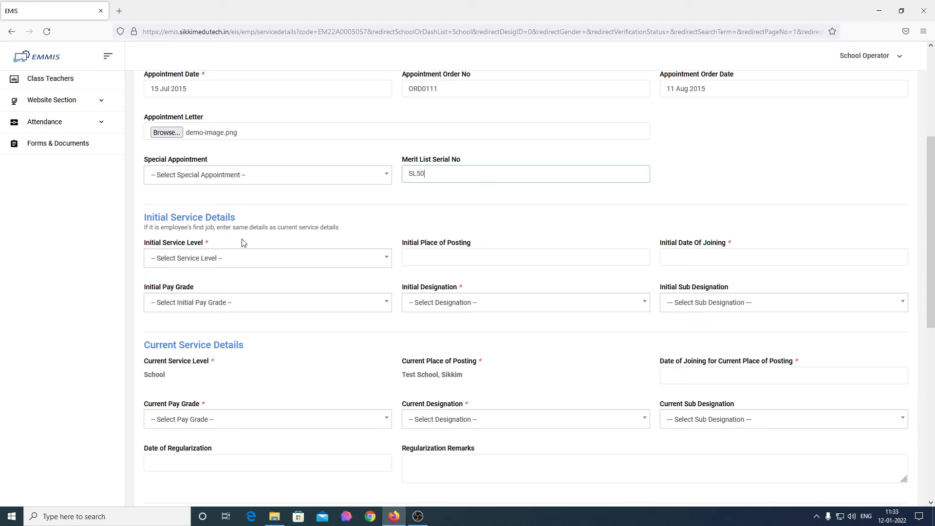
Set the initial service level to School and the initial place of posting to Budang SS
{"action": "left_click", "coordinate": [238, 258]}
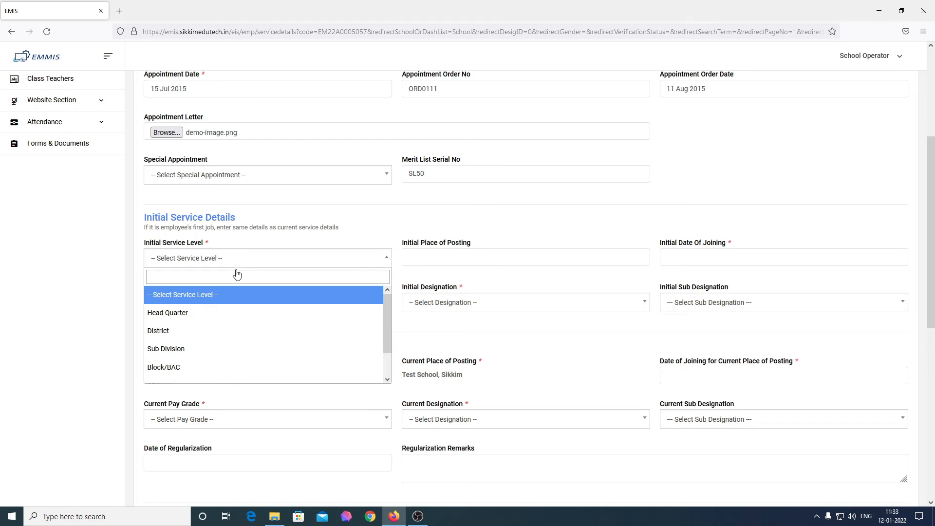
{"action": "scroll", "coordinate": [234, 317], "scroll_direction": "down", "scroll_amount": 2}
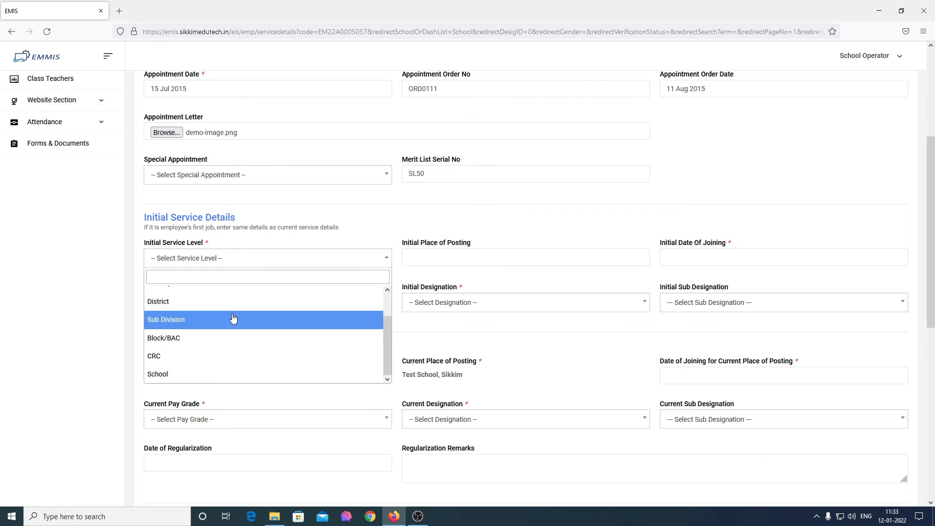
{"action": "scroll", "coordinate": [232, 318], "scroll_direction": "up", "scroll_amount": 2}
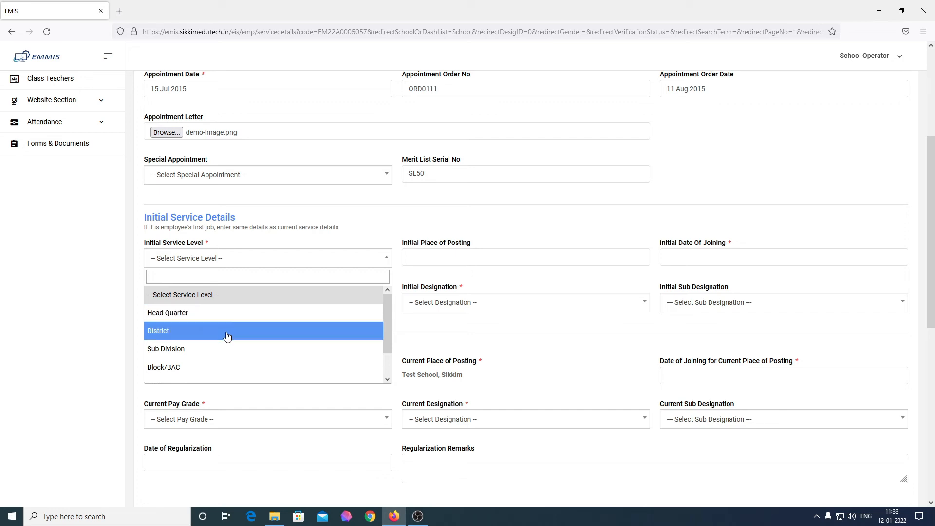
{"action": "scroll", "coordinate": [229, 336], "scroll_direction": "down", "scroll_amount": 2}
{"action": "scroll", "coordinate": [235, 339], "scroll_direction": "down", "scroll_amount": 1}
{"action": "scroll", "coordinate": [232, 350], "scroll_direction": "down", "scroll_amount": 3}
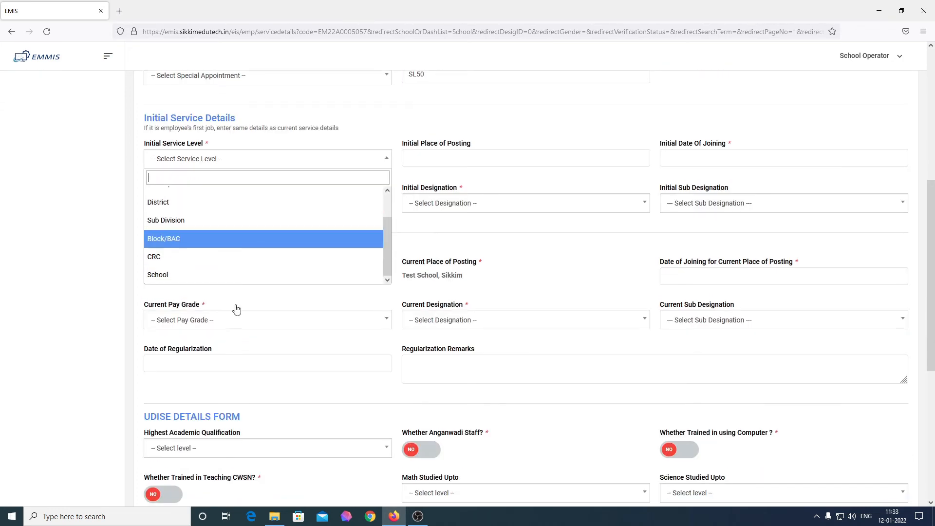
{"action": "left_click", "coordinate": [237, 276]}
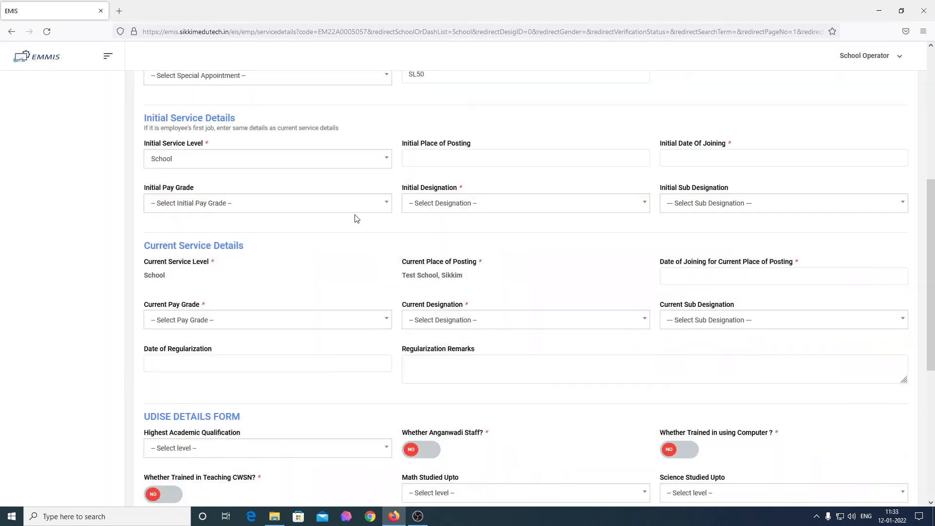
{"action": "left_click", "coordinate": [465, 159]}
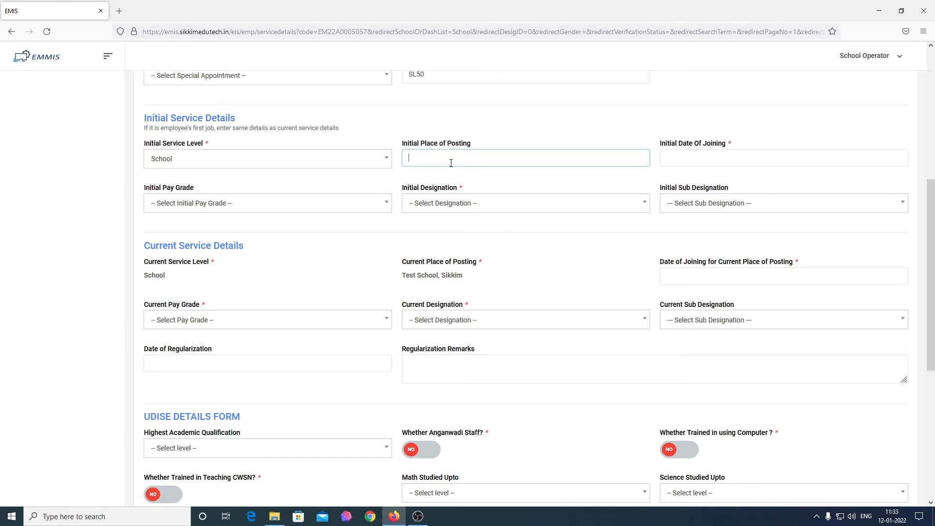
{"action": "type", "text": "Budang SS"}
Set the initial date of joining to 14 Feb 2018
{"action": "key", "text": "Tab"}
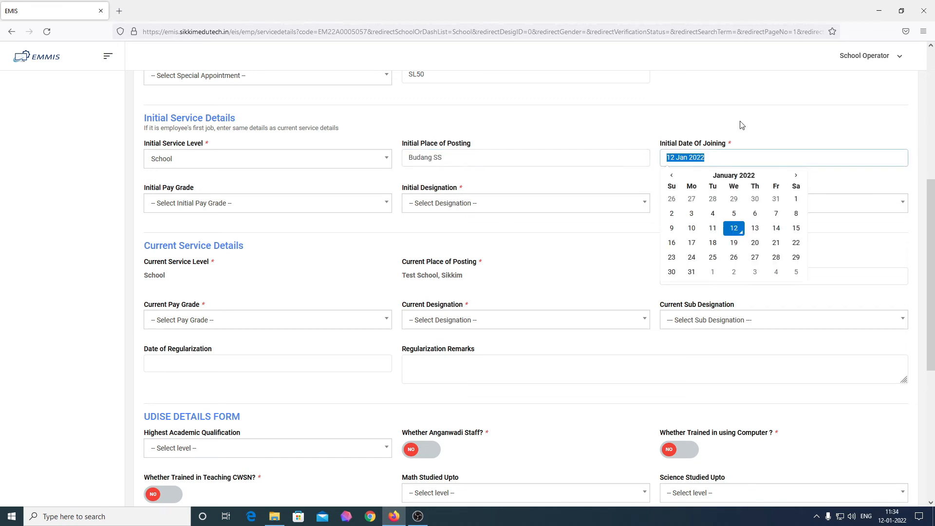
{"action": "left_click", "coordinate": [672, 175]}
{"action": "left_click", "coordinate": [671, 175]}
{"action": "left_click", "coordinate": [671, 175]}
{"action": "left_click", "coordinate": [671, 176]}
{"action": "left_click", "coordinate": [671, 176]}
{"action": "left_click", "coordinate": [671, 176]}
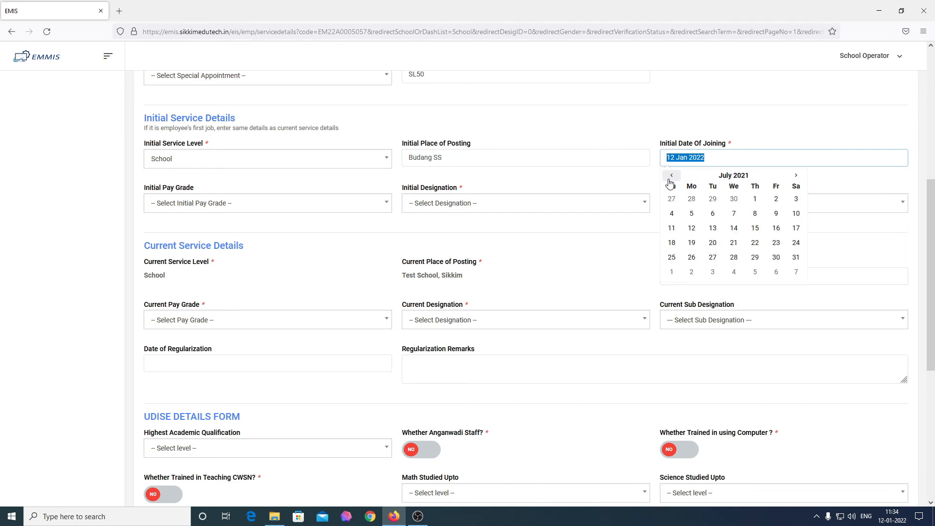
{"action": "left_click", "coordinate": [671, 176]}
{"action": "left_click", "coordinate": [714, 176]}
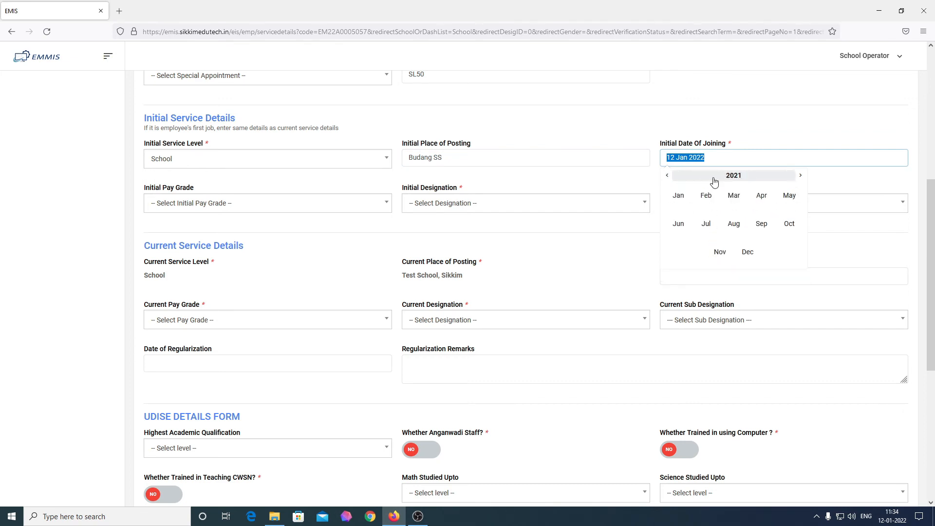
{"action": "left_click", "coordinate": [671, 176]}
{"action": "left_click", "coordinate": [671, 176]}
{"action": "left_click", "coordinate": [671, 176]}
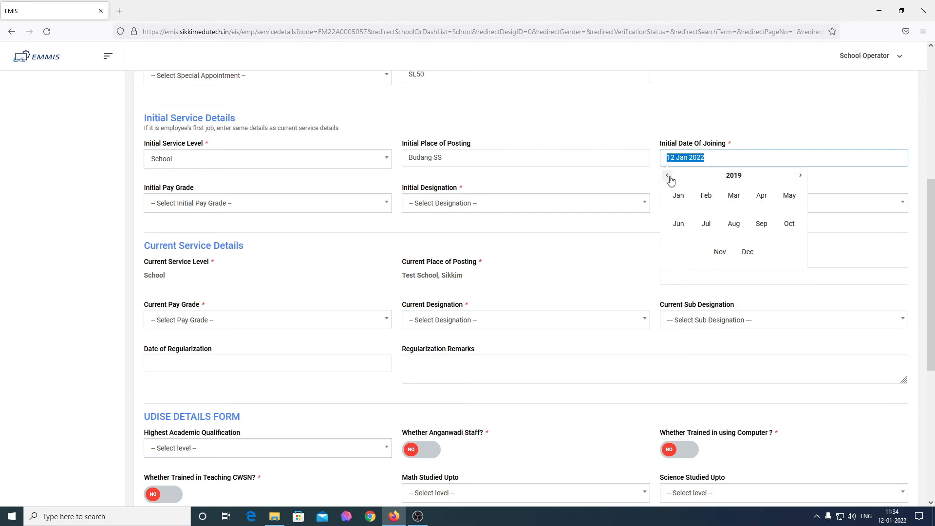
{"action": "left_click", "coordinate": [709, 196]}
{"action": "left_click", "coordinate": [734, 228]}
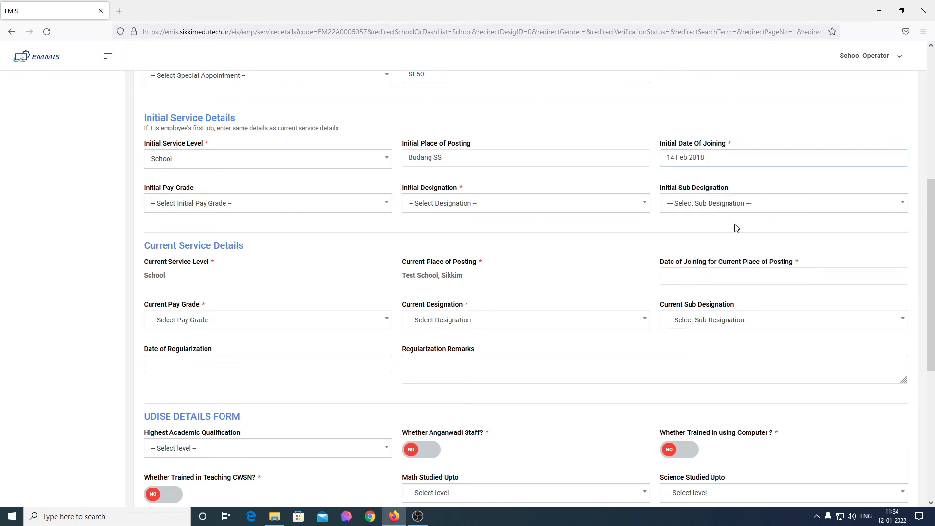
Set initial pay grade B, designation Graduate Teacher (GT), and sub designation GT - Maths
{"action": "left_click", "coordinate": [307, 212]}
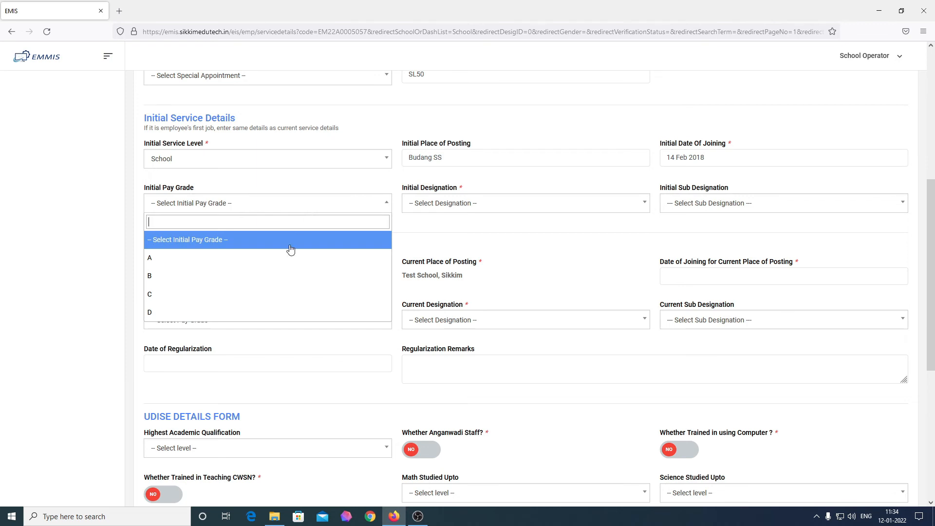
{"action": "left_click", "coordinate": [311, 275]}
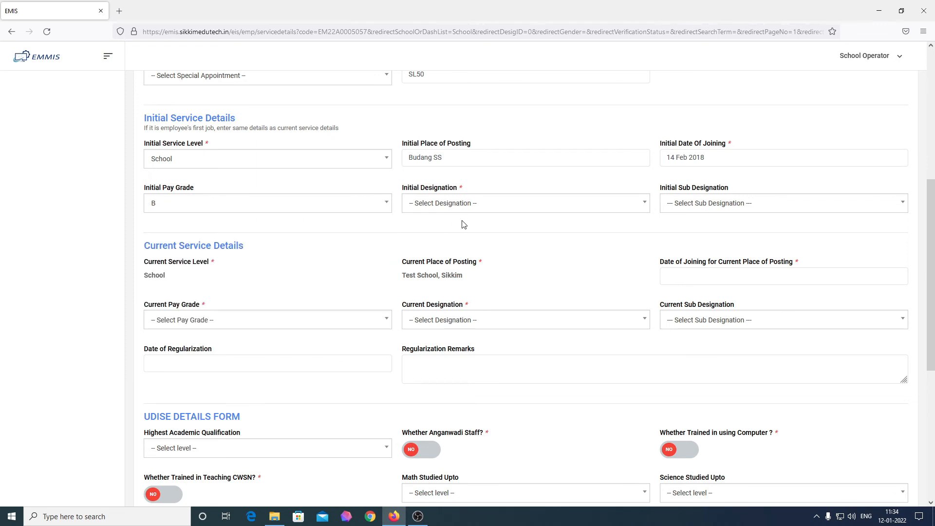
{"action": "left_click", "coordinate": [475, 207]}
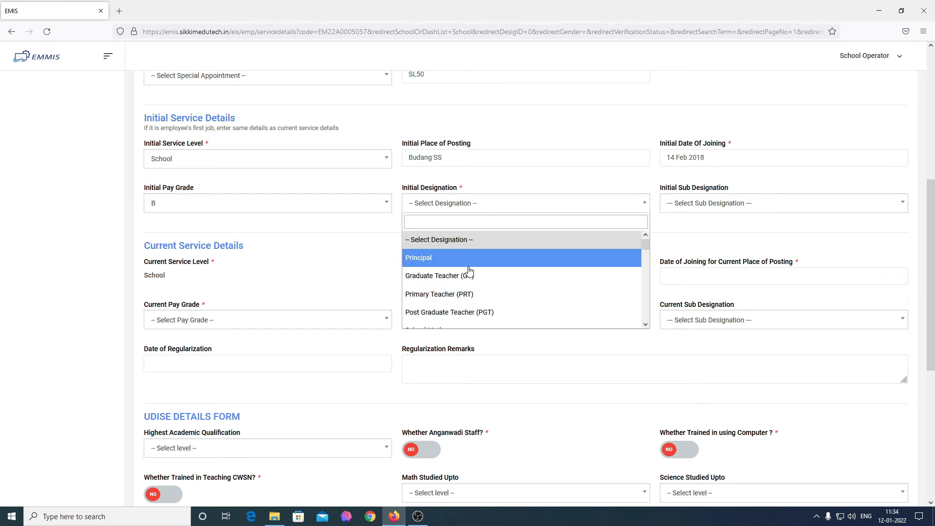
{"action": "left_click", "coordinate": [470, 285]}
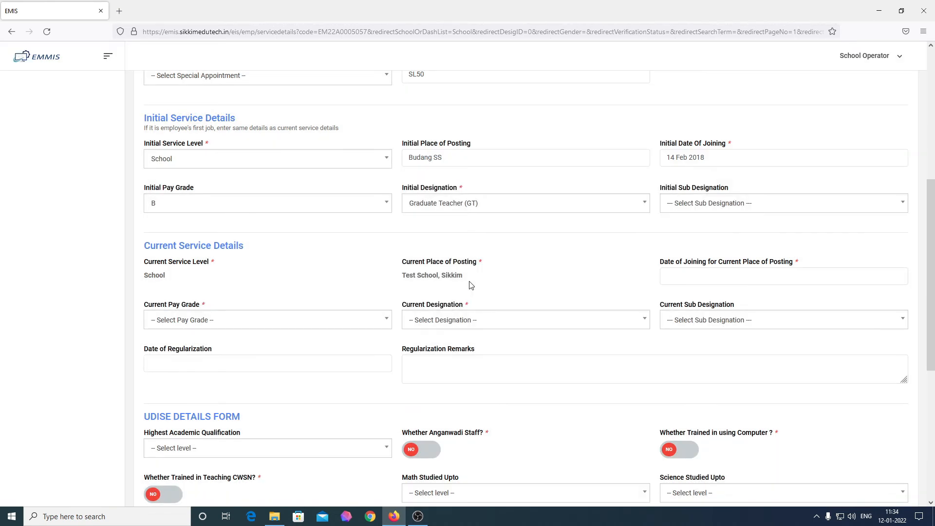
{"action": "left_click", "coordinate": [728, 209]}
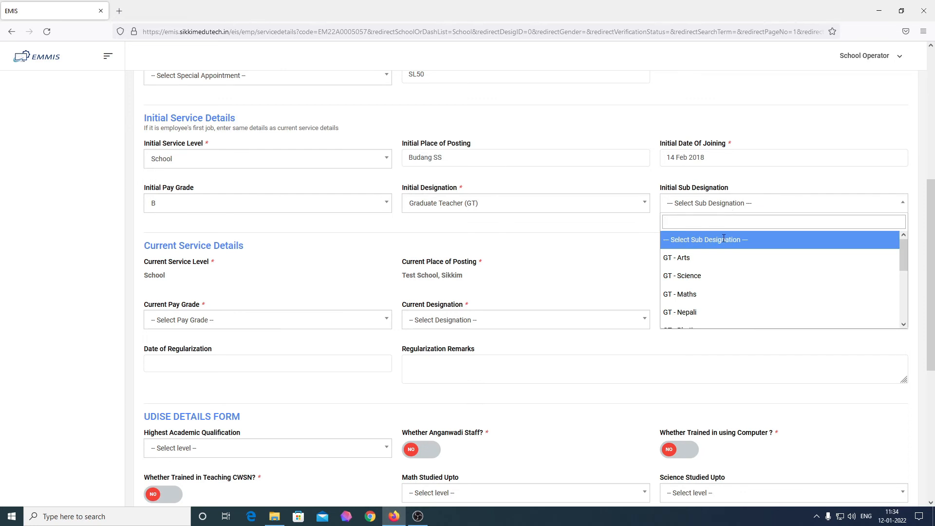
{"action": "scroll", "coordinate": [719, 276], "scroll_direction": "down", "scroll_amount": 5}
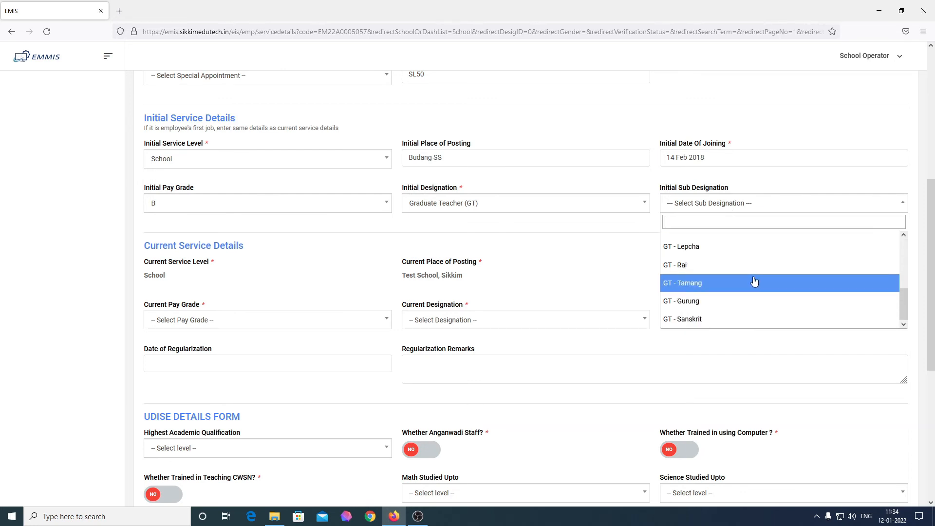
{"action": "scroll", "coordinate": [726, 274], "scroll_direction": "up", "scroll_amount": 5}
{"action": "scroll", "coordinate": [726, 275], "scroll_direction": "up", "scroll_amount": 1}
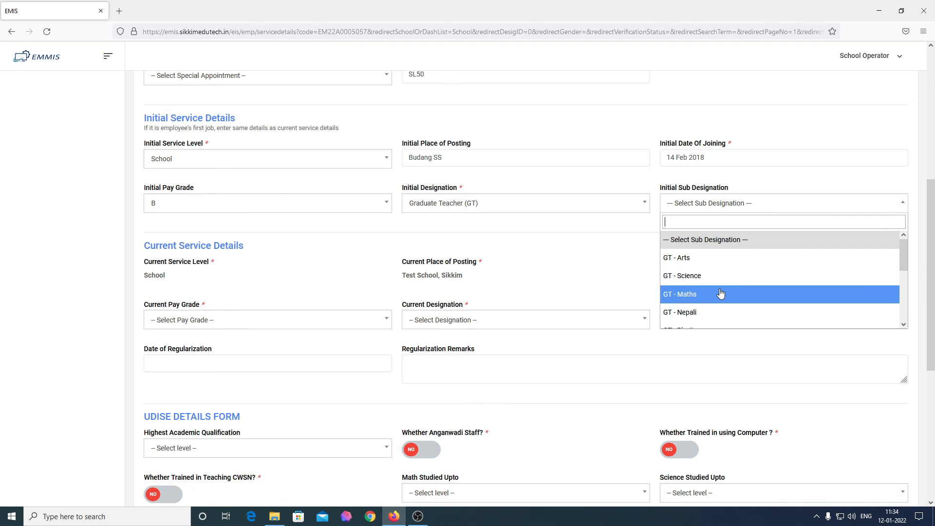
{"action": "left_click", "coordinate": [721, 293]}
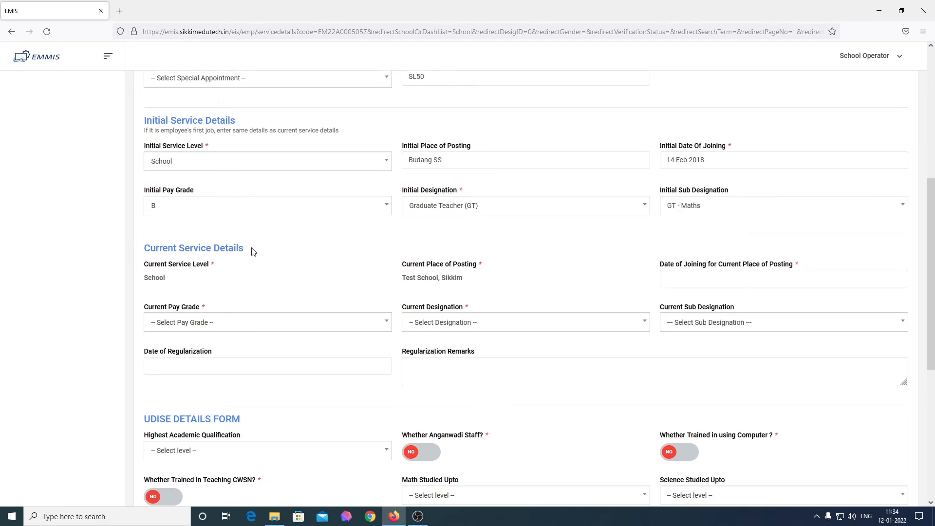
Set the current posting joining date to 4 Aug 2020
{"action": "scroll", "coordinate": [252, 254], "scroll_direction": "up", "scroll_amount": 1}
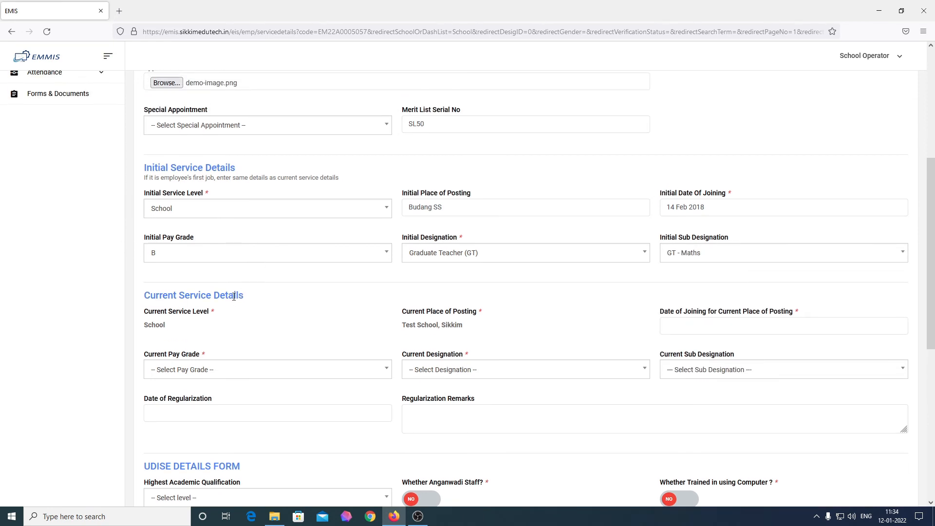
{"action": "left_click_drag", "start_coordinate": [245, 296], "coordinate": [146, 299]}
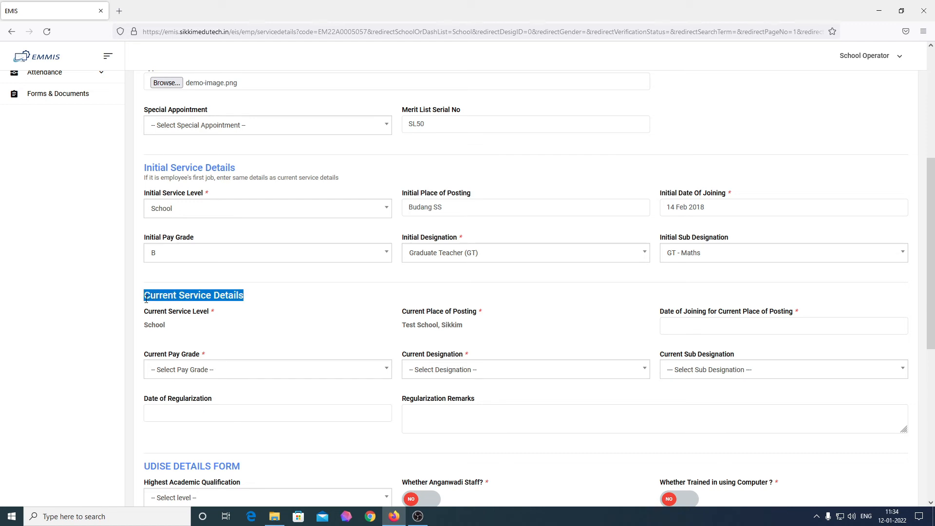
{"action": "left_click", "coordinate": [267, 339]}
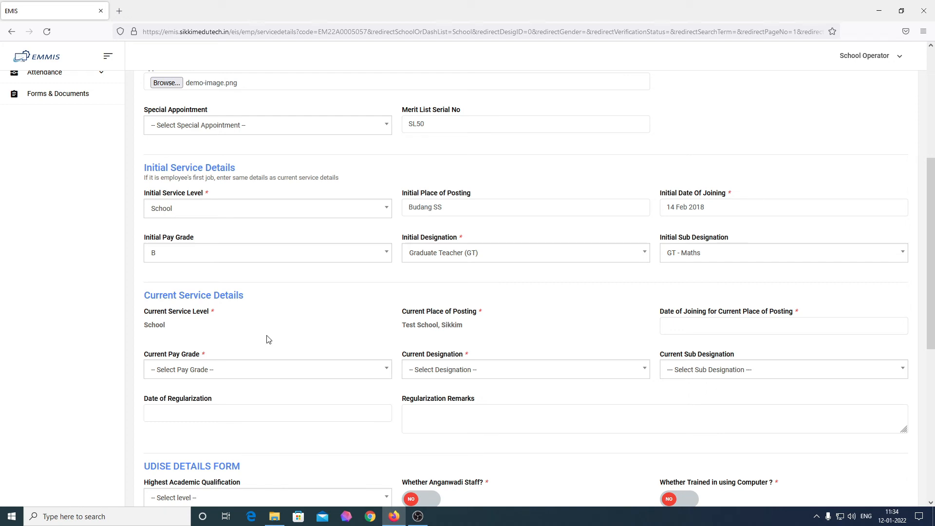
{"action": "left_click", "coordinate": [717, 322]}
{"action": "double_click", "coordinate": [672, 344]}
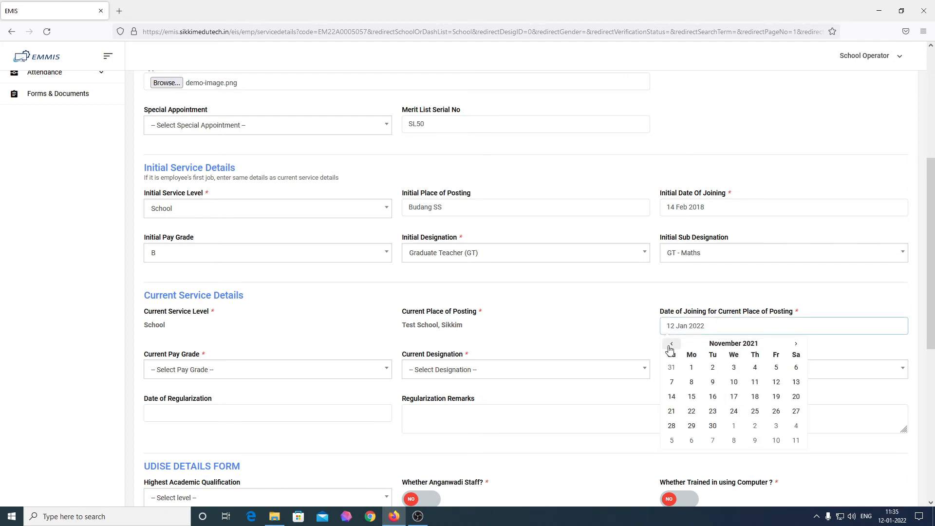
{"action": "double_click", "coordinate": [670, 345]}
{"action": "left_click", "coordinate": [731, 344]}
{"action": "left_click", "coordinate": [666, 346]}
{"action": "left_click", "coordinate": [666, 346]}
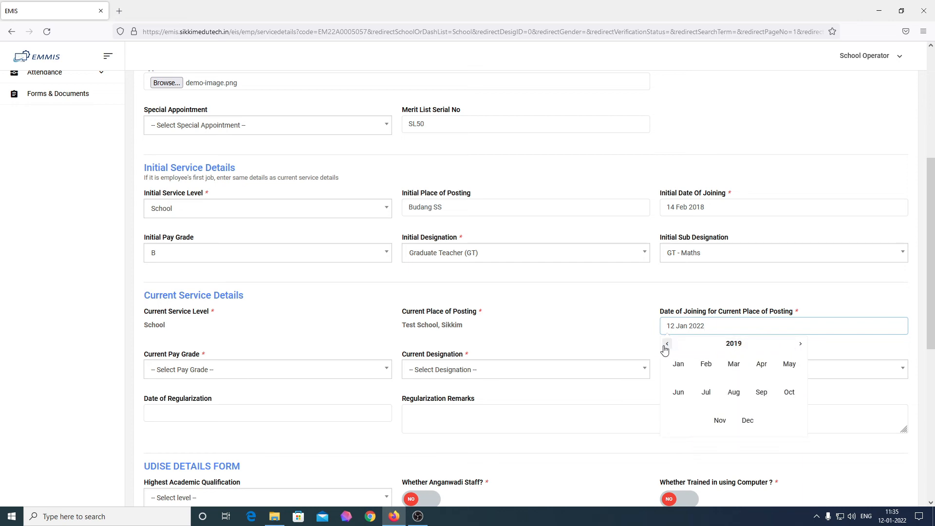
{"action": "left_click", "coordinate": [801, 345]}
{"action": "left_click", "coordinate": [801, 345]}
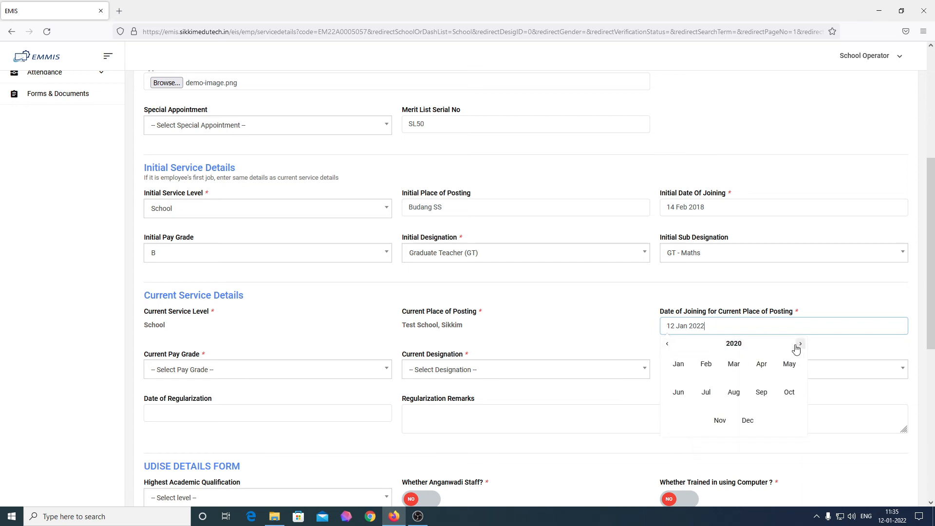
{"action": "left_click", "coordinate": [667, 345]}
{"action": "left_click", "coordinate": [734, 392]}
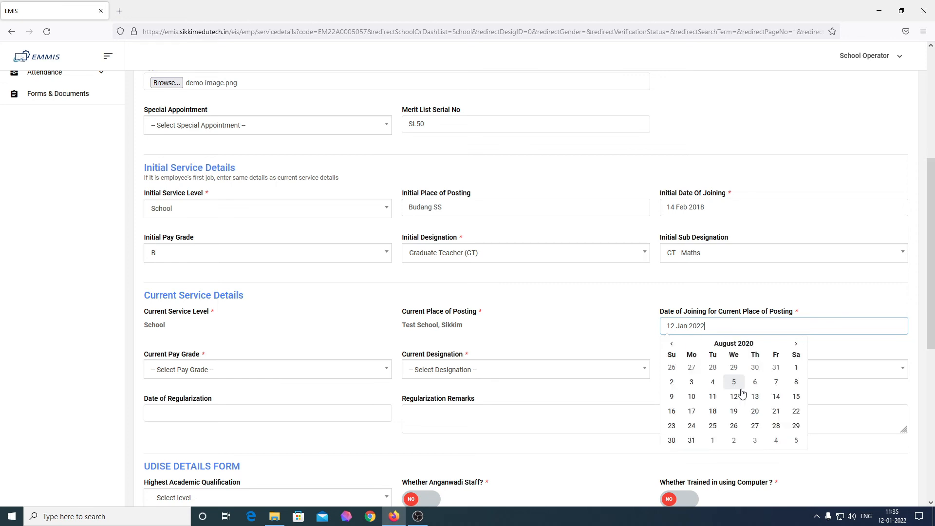
{"action": "left_click", "coordinate": [714, 383]}
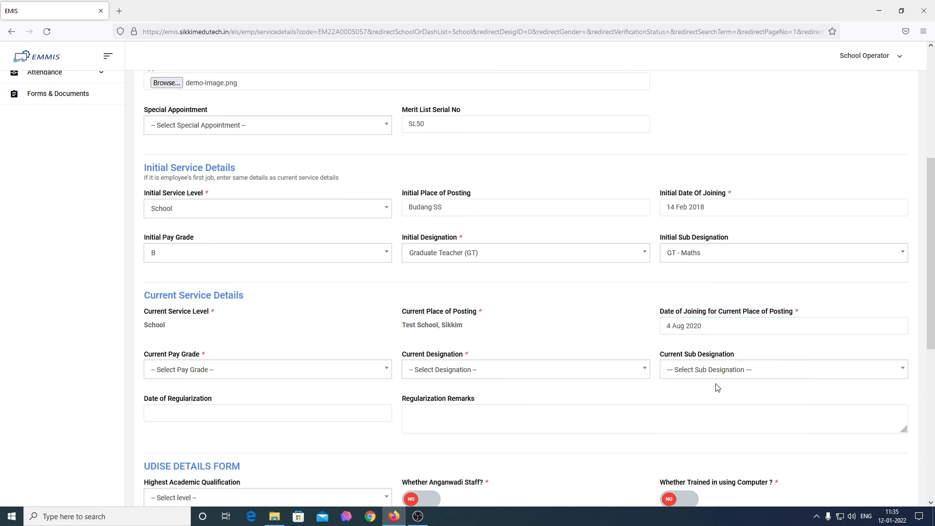
Set current pay grade B, designation Graduate Teacher (GT), and sub designation GT - Maths
{"action": "left_click", "coordinate": [268, 379]}
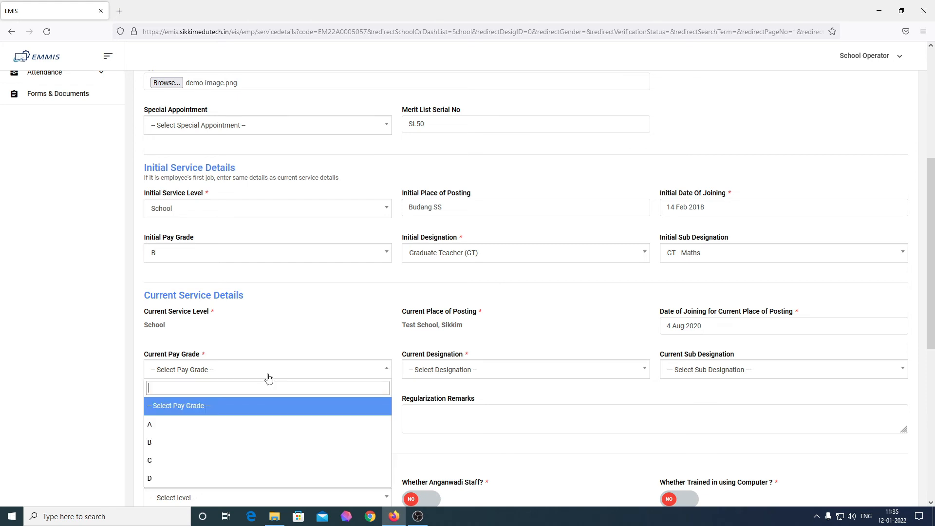
{"action": "left_click", "coordinate": [248, 449]}
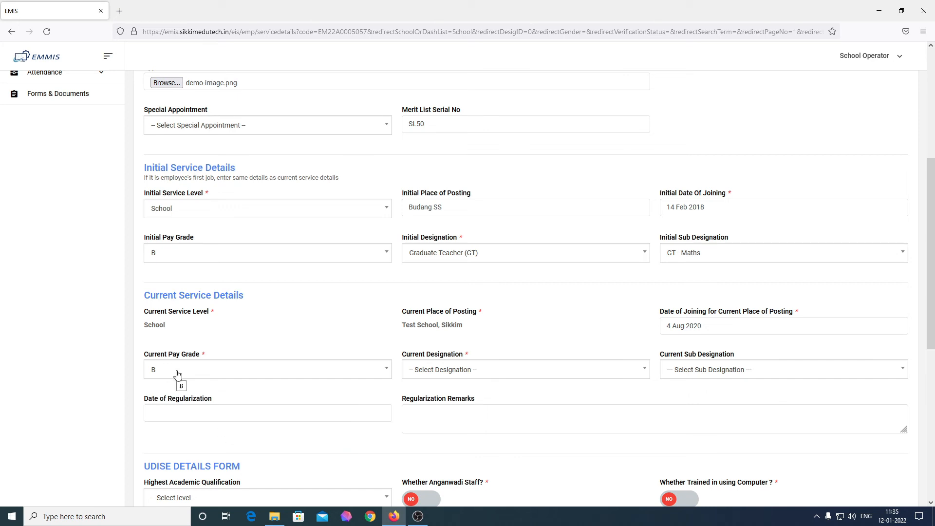
{"action": "left_click", "coordinate": [480, 370]}
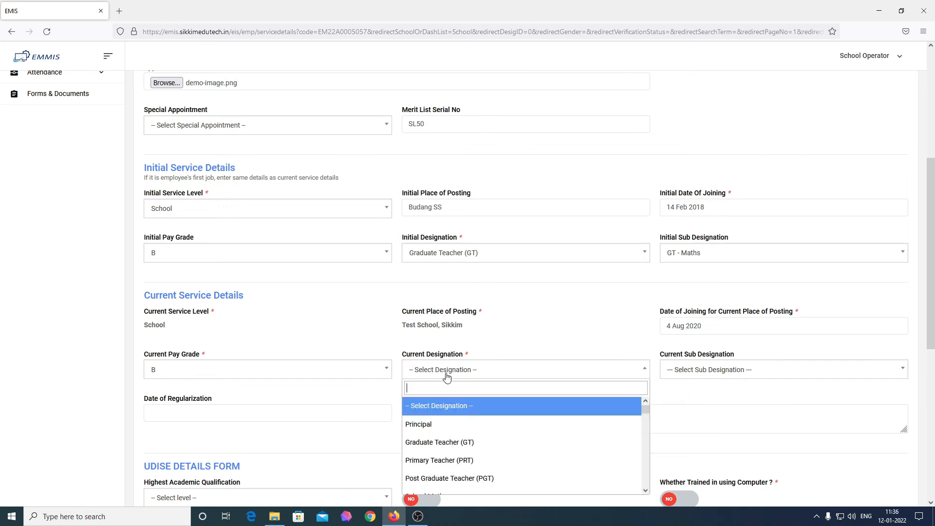
{"action": "scroll", "coordinate": [483, 441], "scroll_direction": "down", "scroll_amount": 2}
{"action": "scroll", "coordinate": [483, 441], "scroll_direction": "up", "scroll_amount": 3}
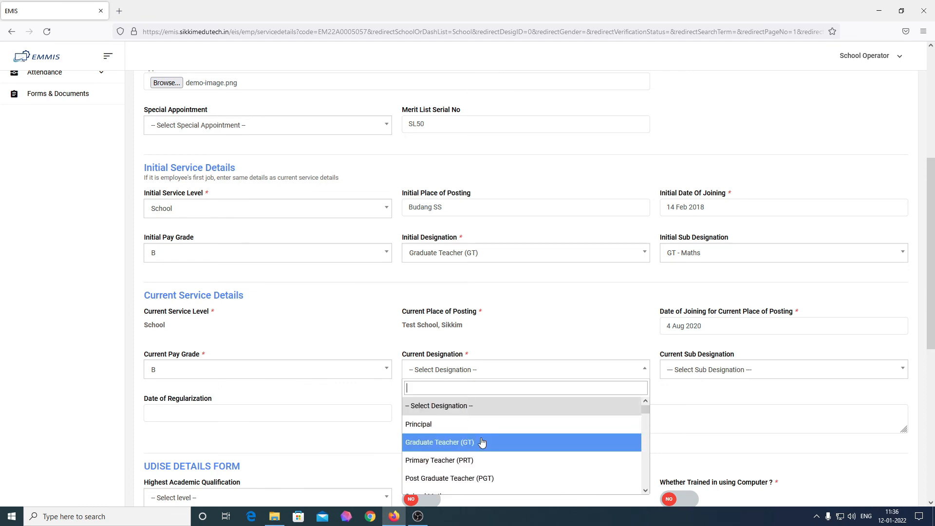
{"action": "left_click", "coordinate": [482, 442]}
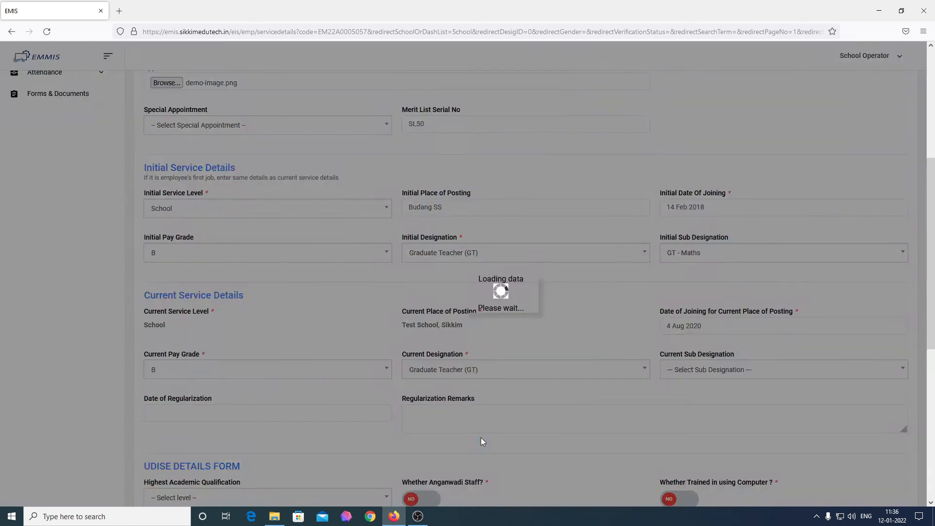
{"action": "left_click", "coordinate": [744, 370]}
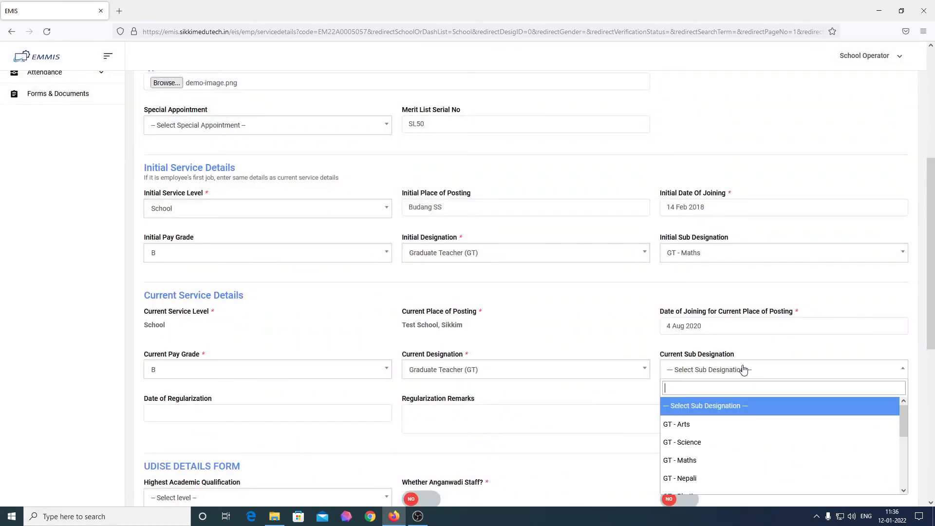
{"action": "left_click", "coordinate": [710, 460]}
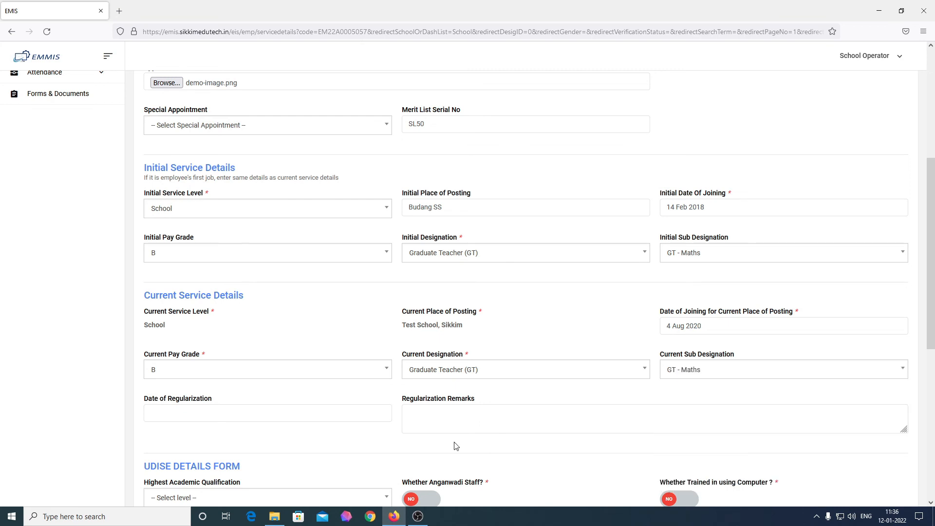
Set the regularization date to 17 Feb 2016, leaving regularization remarks empty
{"action": "left_click", "coordinate": [270, 414]}
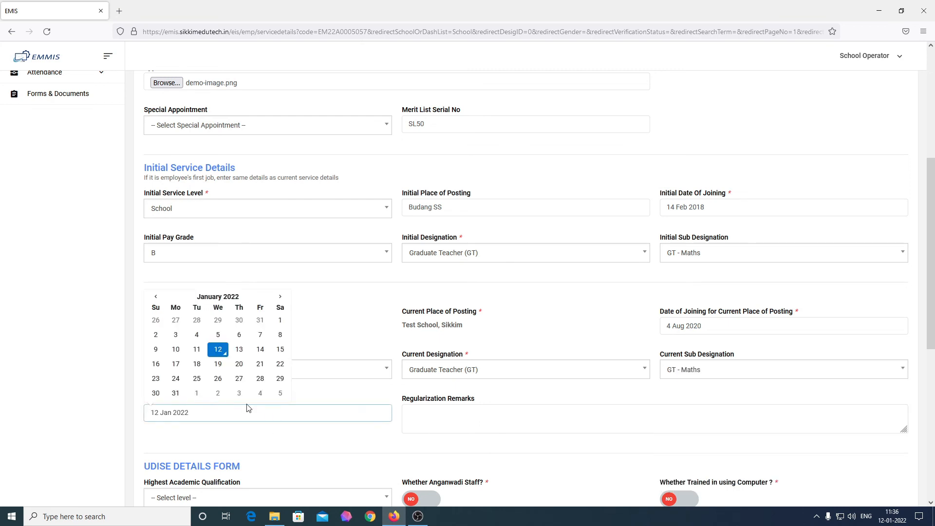
{"action": "left_click", "coordinate": [157, 298]}
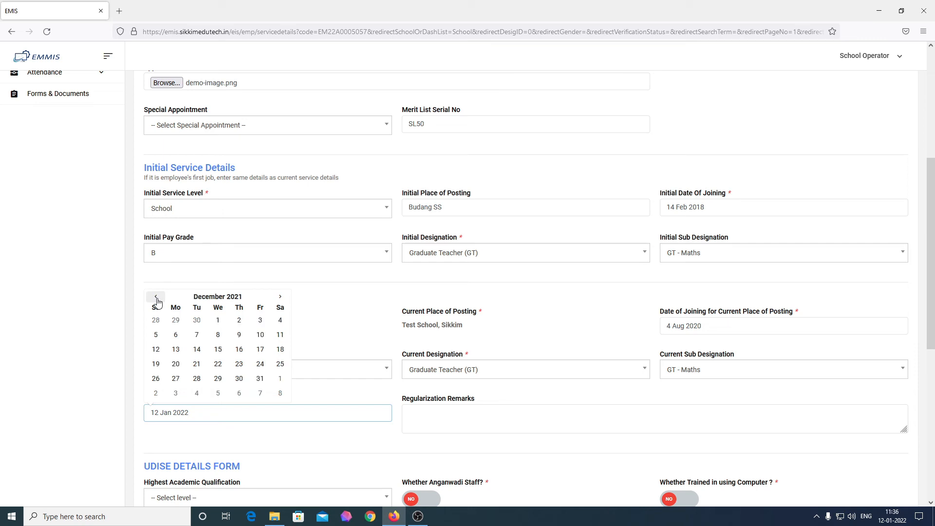
{"action": "left_click", "coordinate": [156, 298]}
{"action": "left_click", "coordinate": [156, 298]}
{"action": "triple_click", "coordinate": [156, 300]}
{"action": "double_click", "coordinate": [156, 299]}
{"action": "triple_click", "coordinate": [157, 299]}
{"action": "triple_click", "coordinate": [157, 299]}
{"action": "double_click", "coordinate": [157, 298]}
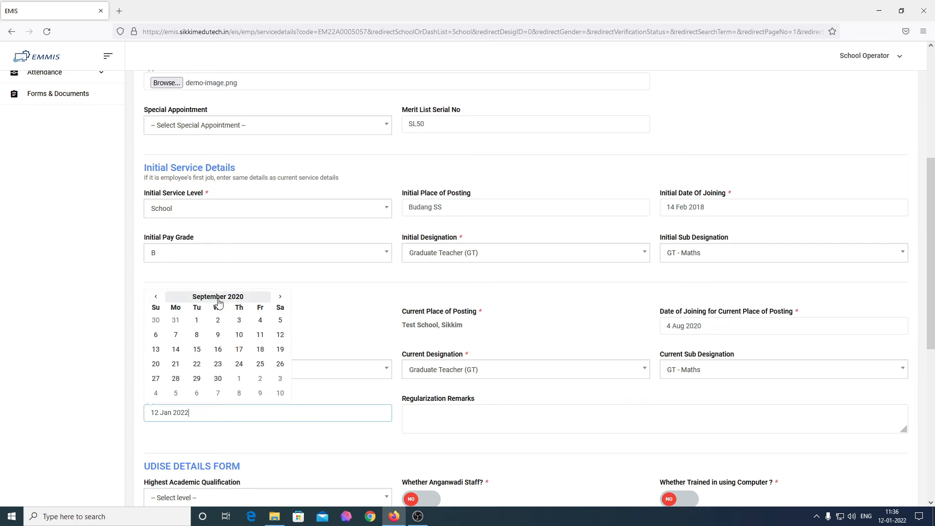
{"action": "left_click", "coordinate": [216, 298]}
{"action": "left_click", "coordinate": [157, 310]}
{"action": "left_click", "coordinate": [156, 310]}
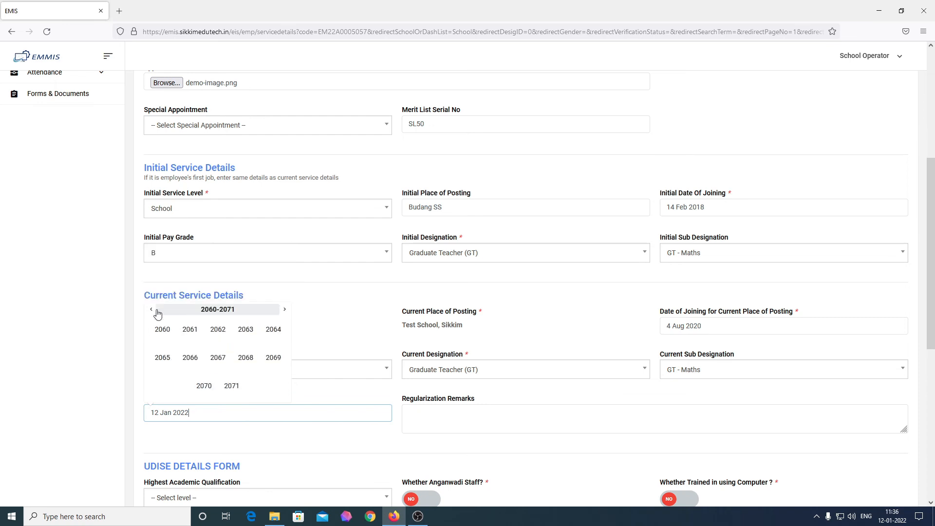
{"action": "left_click", "coordinate": [157, 310]}
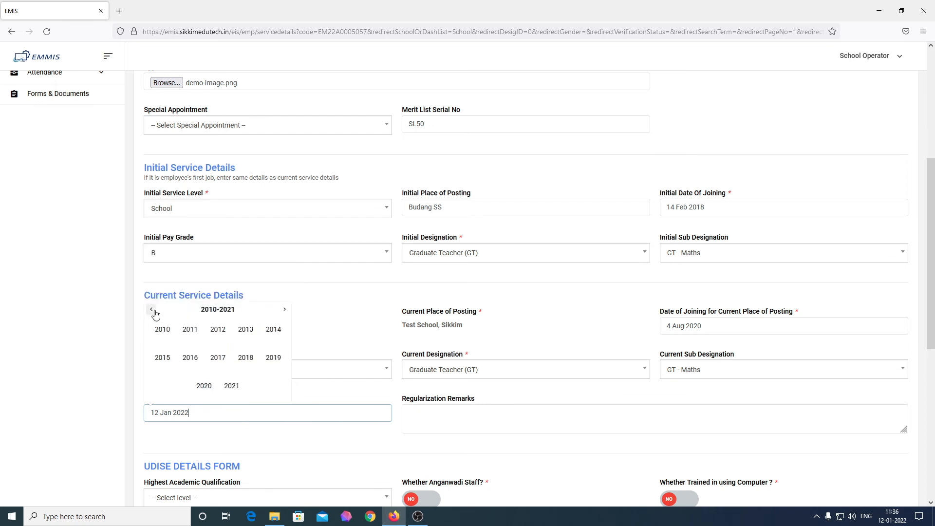
{"action": "left_click", "coordinate": [190, 357]}
{"action": "left_click", "coordinate": [190, 331]}
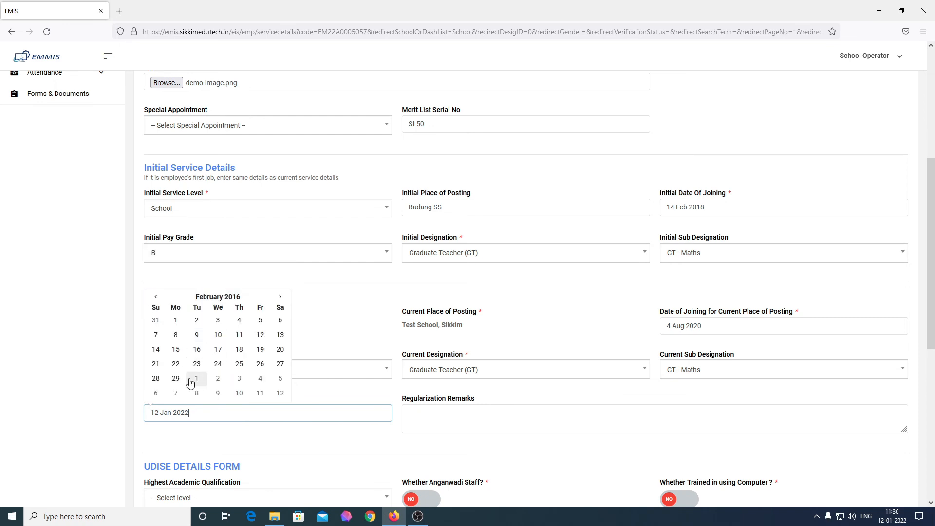
{"action": "left_click", "coordinate": [214, 351]}
{"action": "left_click", "coordinate": [462, 411]}
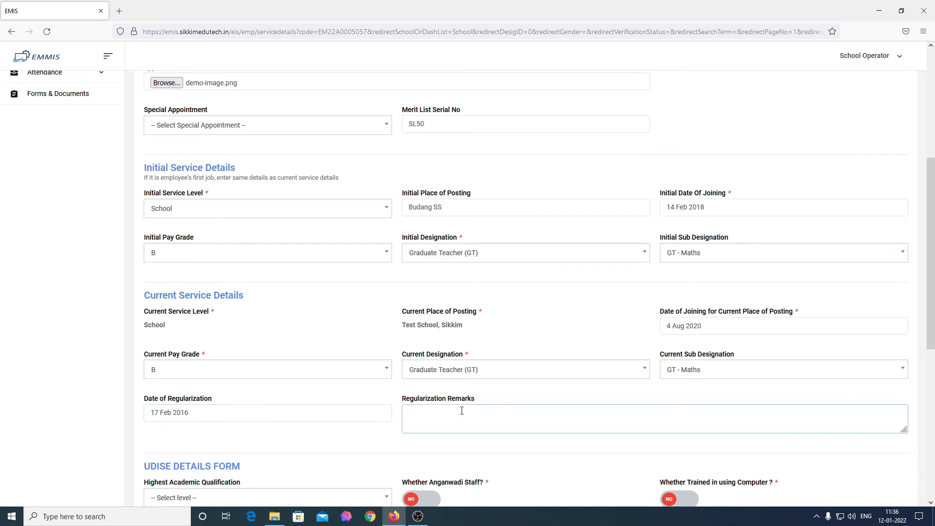
{"action": "left_click", "coordinate": [517, 397]}
In the UDISE Details Form, choose Post graduate for Highest Academic Qualification
{"action": "scroll", "coordinate": [517, 396], "scroll_direction": "down", "scroll_amount": 3}
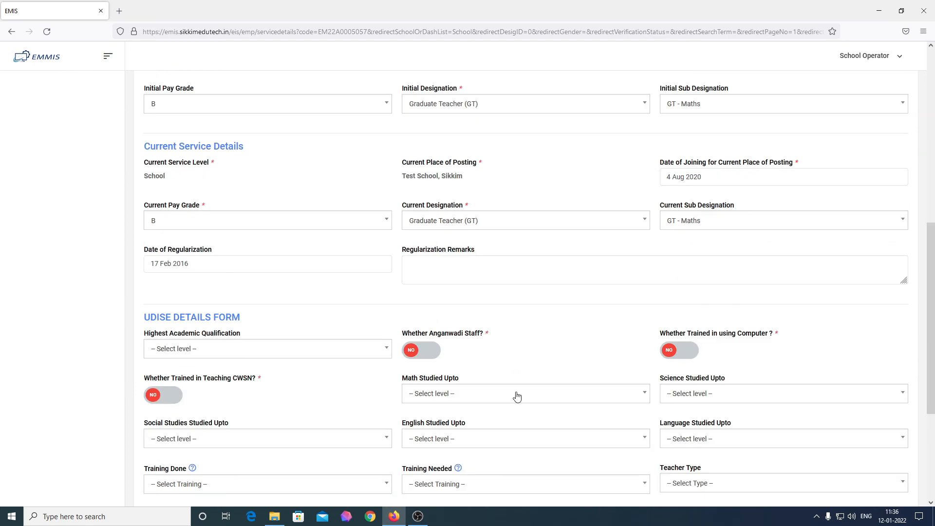
{"action": "scroll", "coordinate": [334, 273], "scroll_direction": "up", "scroll_amount": 2}
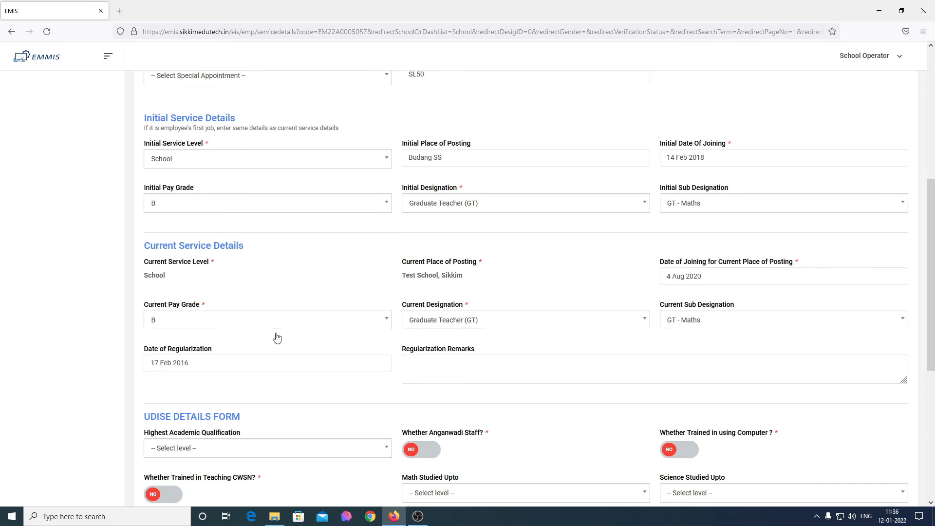
{"action": "scroll", "coordinate": [268, 403], "scroll_direction": "down", "scroll_amount": 2}
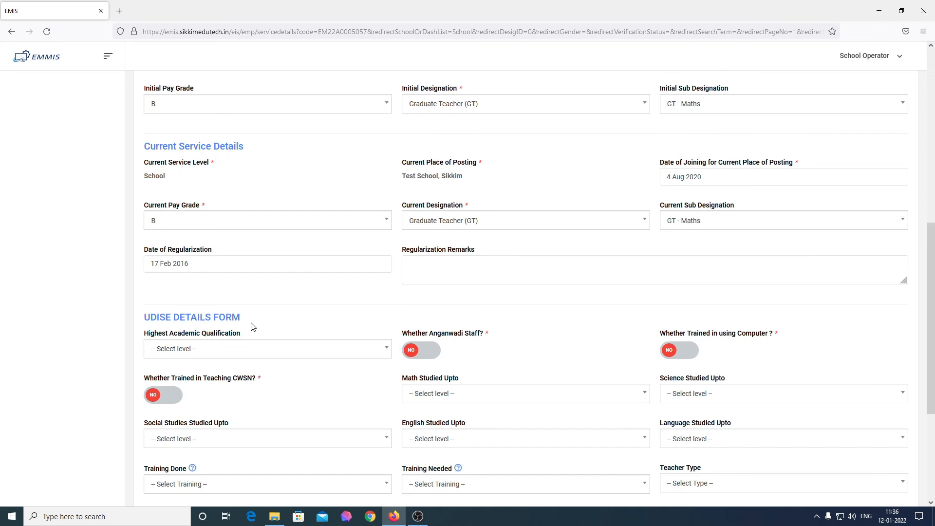
{"action": "scroll", "coordinate": [253, 327], "scroll_direction": "down", "scroll_amount": 3}
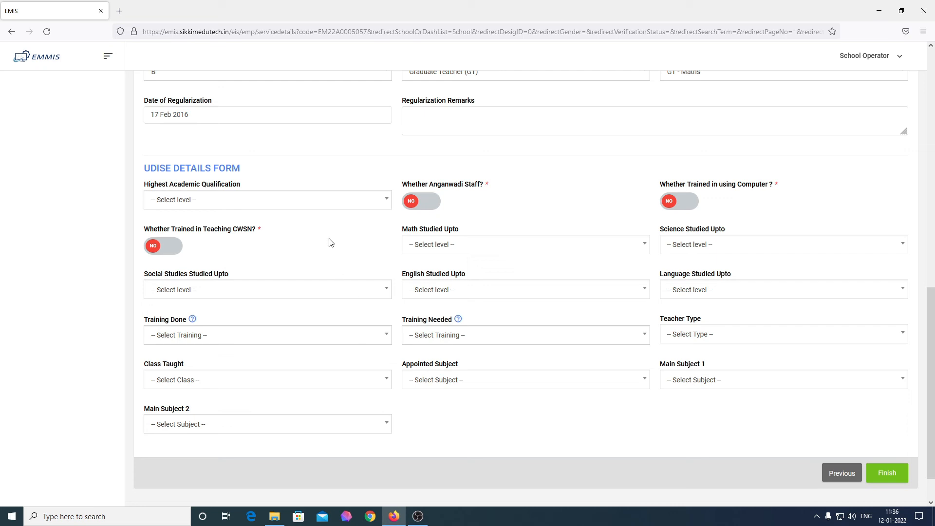
{"action": "left_click", "coordinate": [340, 202]}
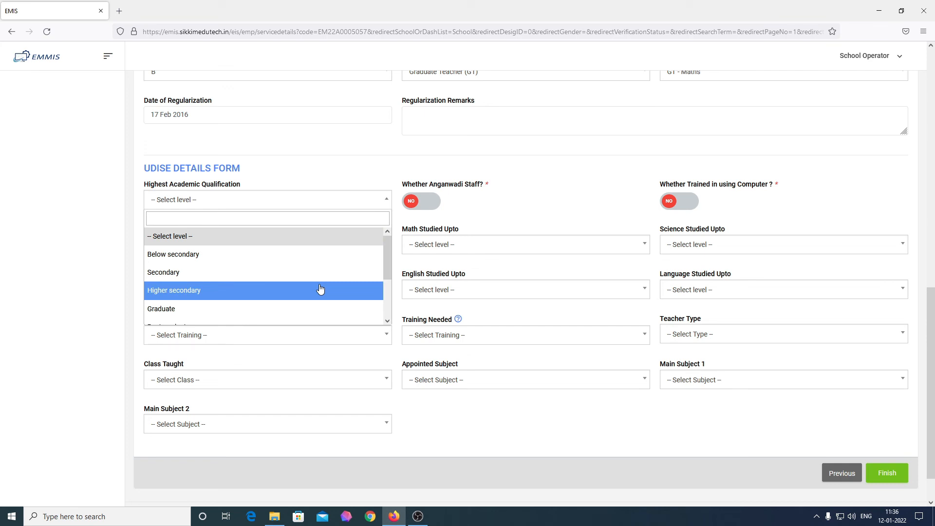
{"action": "scroll", "coordinate": [320, 290], "scroll_direction": "down", "scroll_amount": 3}
{"action": "scroll", "coordinate": [320, 290], "scroll_direction": "up", "scroll_amount": 3}
{"action": "scroll", "coordinate": [297, 296], "scroll_direction": "down", "scroll_amount": 2}
{"action": "scroll", "coordinate": [294, 295], "scroll_direction": "up", "scroll_amount": 2}
{"action": "scroll", "coordinate": [273, 295], "scroll_direction": "down", "scroll_amount": 3}
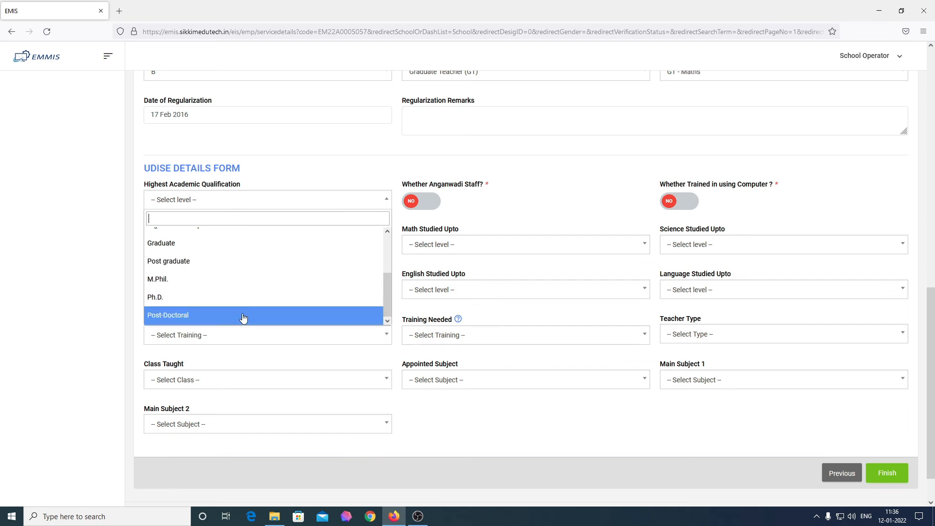
{"action": "left_click", "coordinate": [241, 262]}
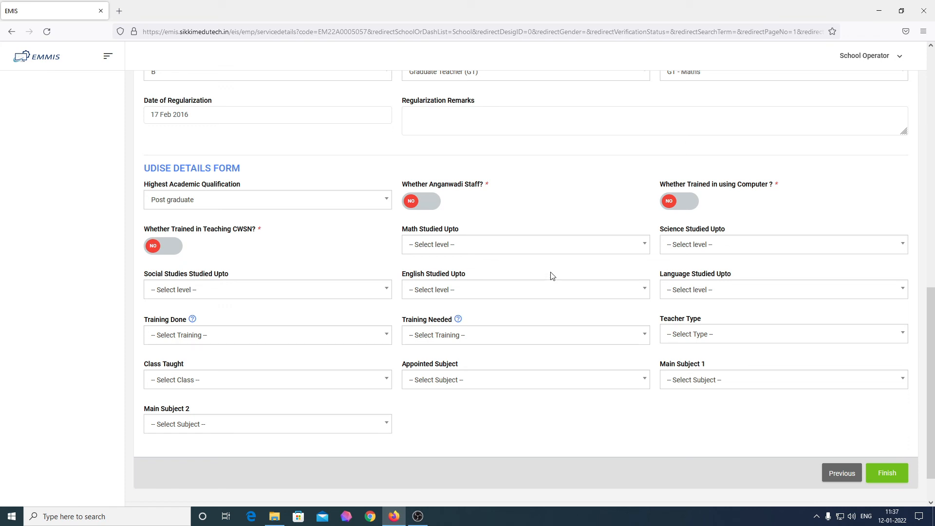
Mark the teacher as trained in using computers, leaving CWSN teaching training as No
{"action": "left_click", "coordinate": [680, 206]}
{"action": "left_click", "coordinate": [164, 254]}
{"action": "left_click", "coordinate": [167, 254]}
Set study levels: Math Post graduate, Science Higher secondary, Social Studies Secondary, English Graduate, Language Secondary
{"action": "left_click", "coordinate": [490, 251]}
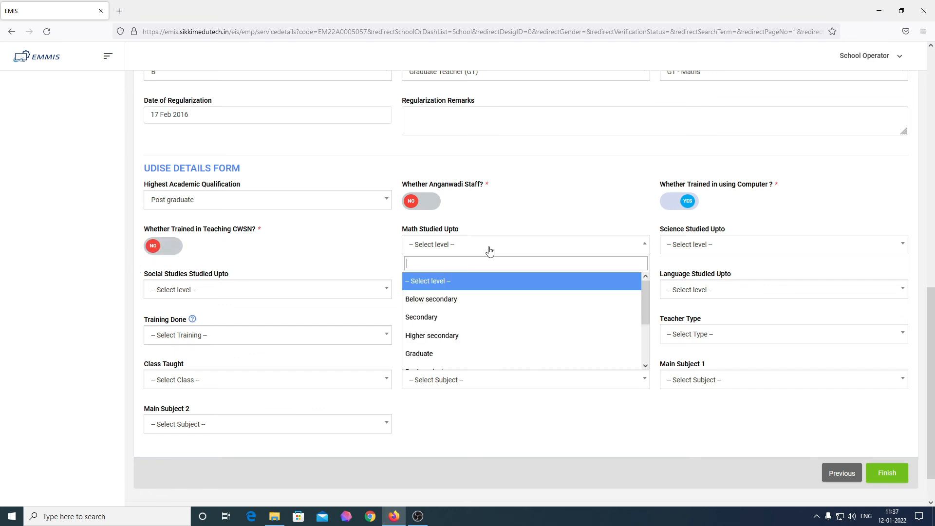
{"action": "scroll", "coordinate": [474, 323], "scroll_direction": "down", "scroll_amount": 1}
{"action": "left_click", "coordinate": [474, 323]}
{"action": "left_click", "coordinate": [726, 245]}
{"action": "scroll", "coordinate": [727, 293], "scroll_direction": "down", "scroll_amount": 1}
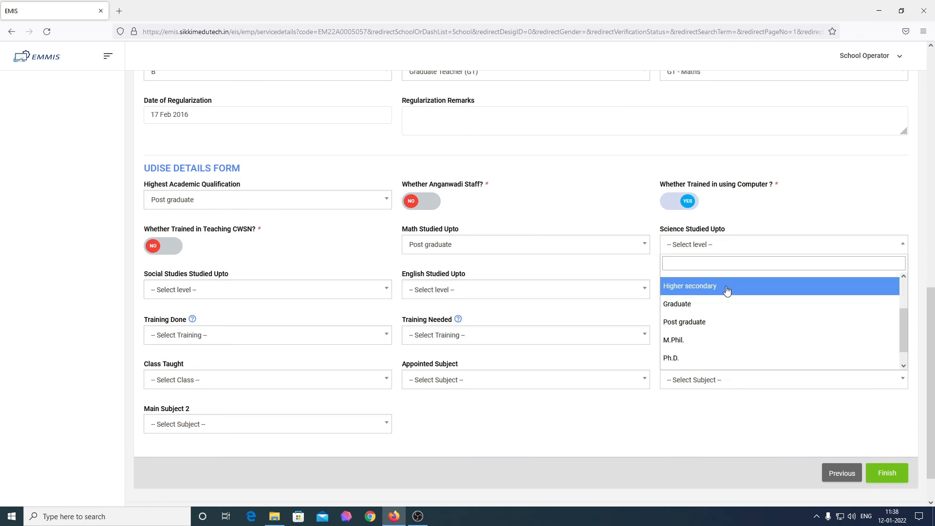
{"action": "left_click", "coordinate": [717, 289]}
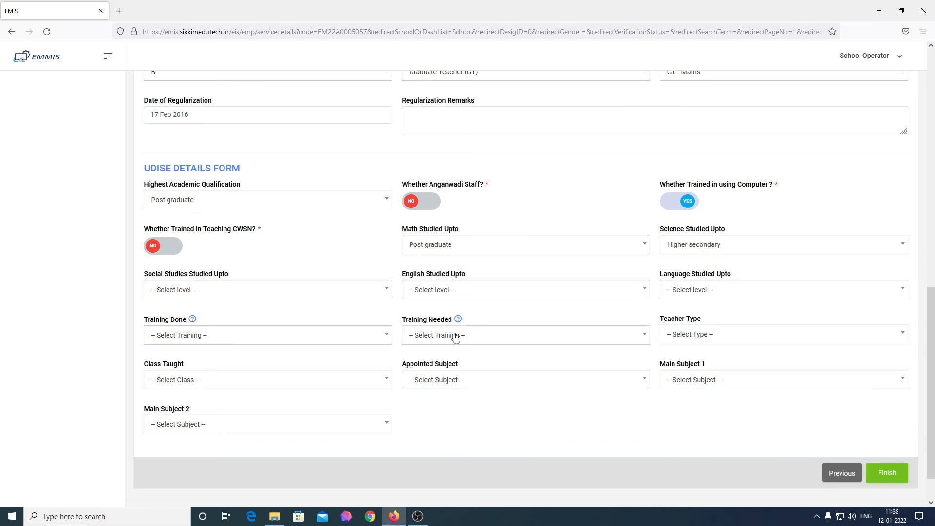
{"action": "left_click", "coordinate": [266, 295]}
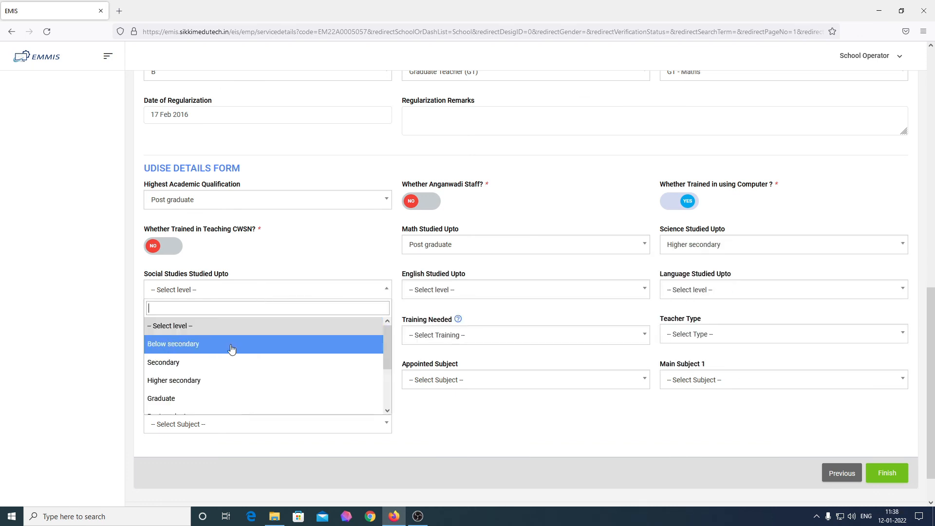
{"action": "left_click", "coordinate": [208, 363]}
{"action": "left_click", "coordinate": [746, 291]}
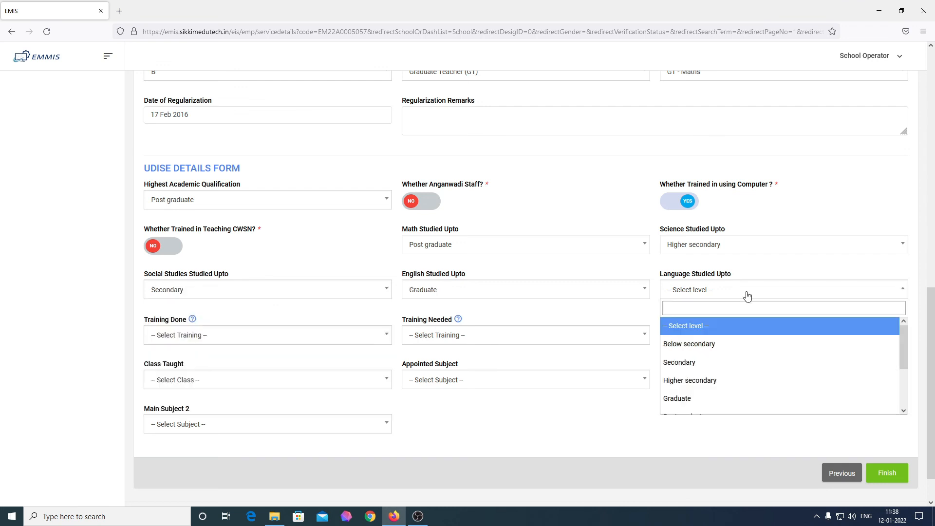
{"action": "left_click", "coordinate": [718, 363]}
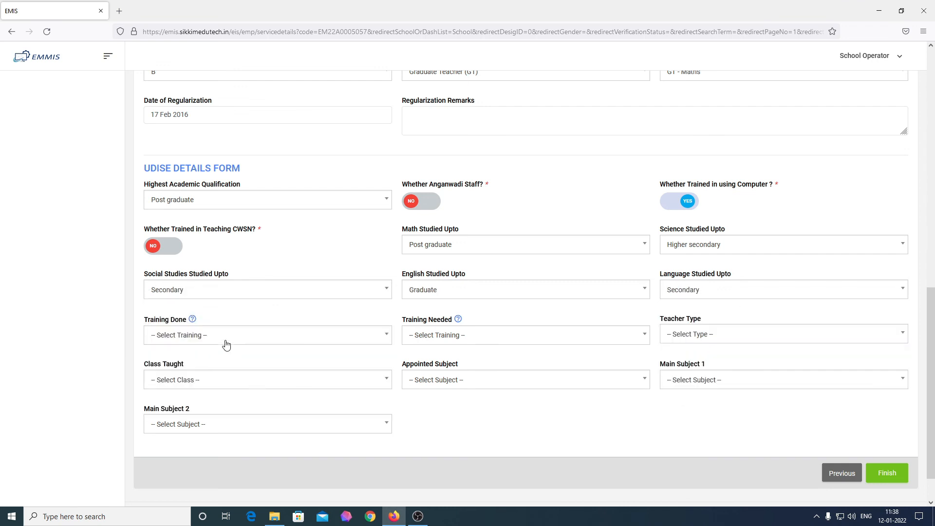
Record Leadership and management skills as training done and Pedagogical issues as training needed
{"action": "left_click", "coordinate": [226, 343]}
{"action": "scroll", "coordinate": [222, 399], "scroll_direction": "down", "scroll_amount": 3}
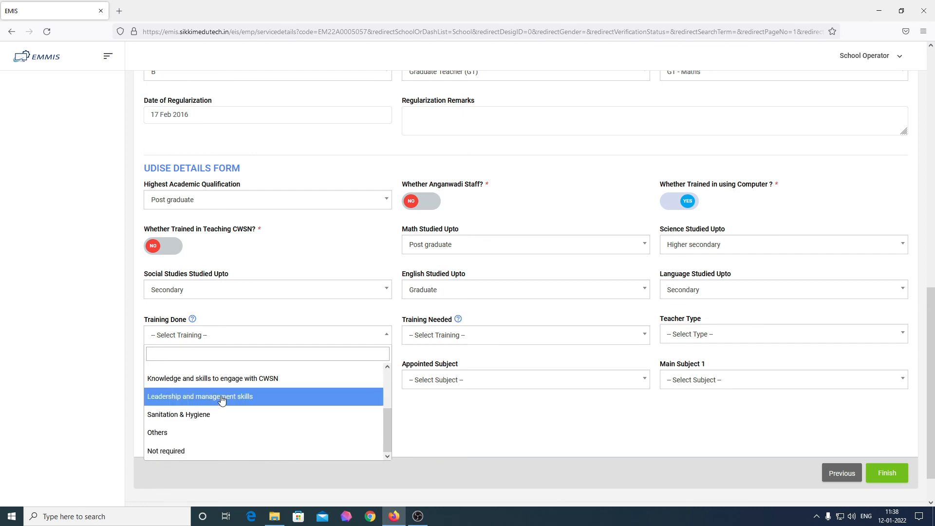
{"action": "scroll", "coordinate": [224, 424], "scroll_direction": "up", "scroll_amount": 2}
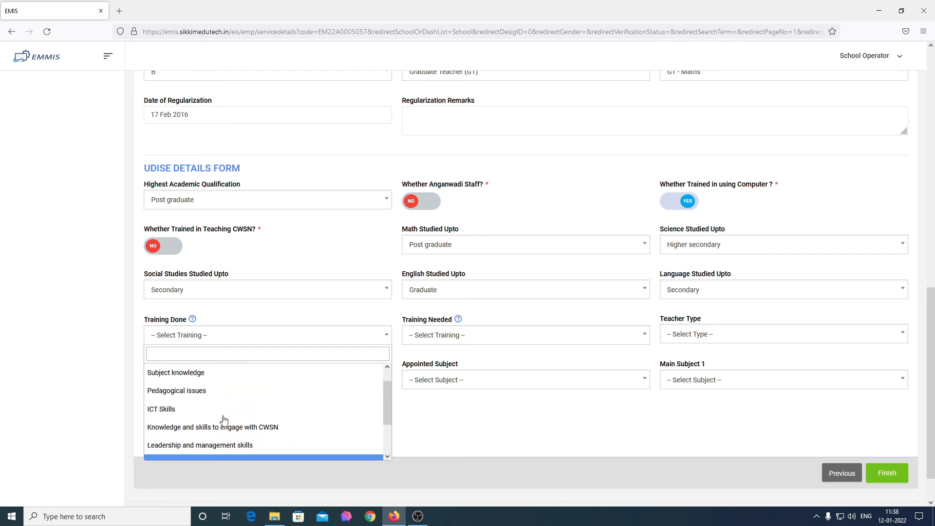
{"action": "left_click", "coordinate": [224, 445]}
{"action": "left_click", "coordinate": [441, 336]}
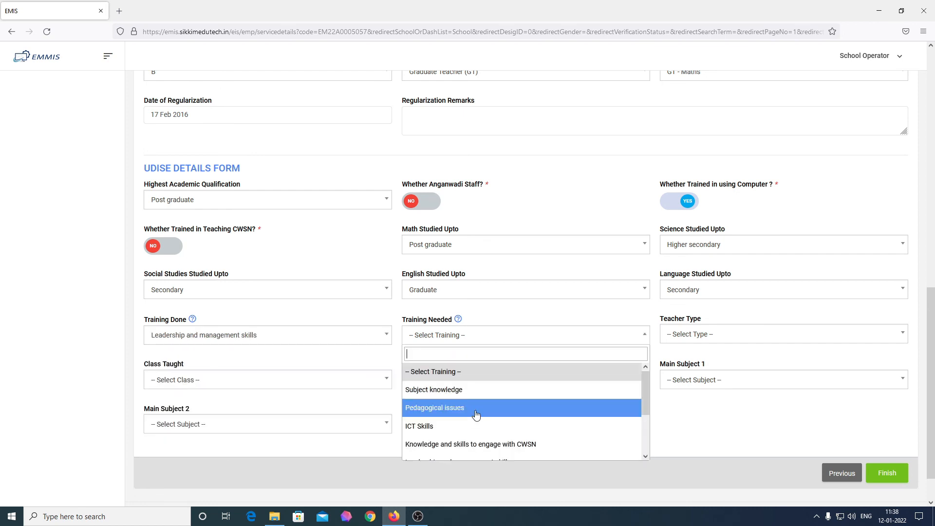
{"action": "left_click", "coordinate": [476, 409]}
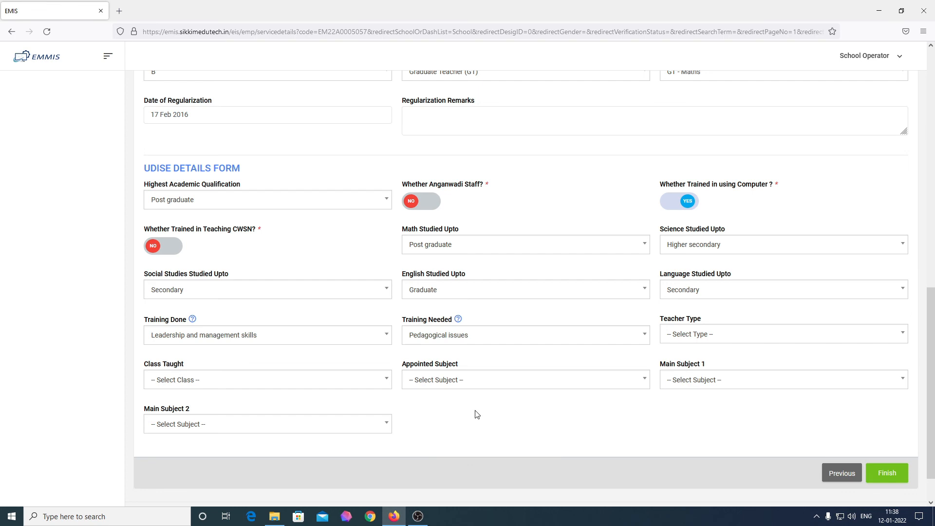
Set the teacher type to Teacher and classes taught to Secondary only
{"action": "left_click", "coordinate": [748, 336]}
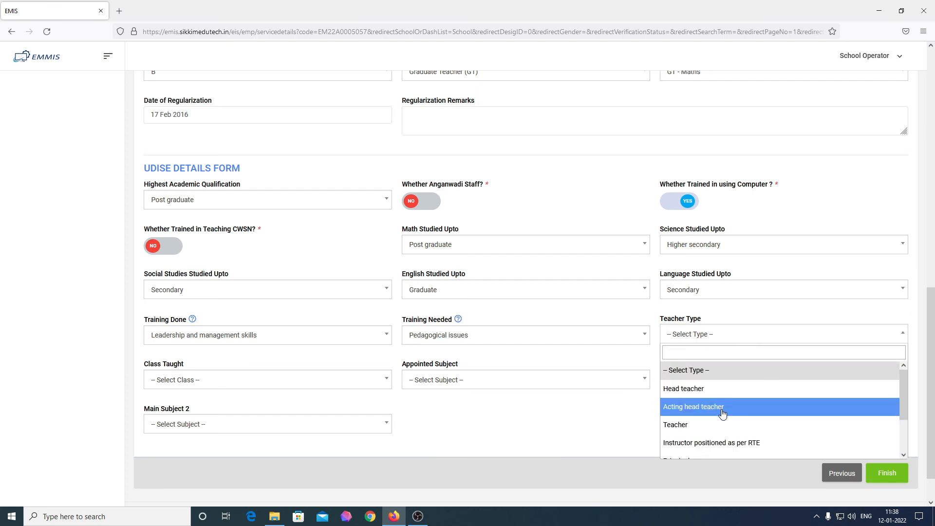
{"action": "scroll", "coordinate": [723, 414], "scroll_direction": "down", "scroll_amount": 2}
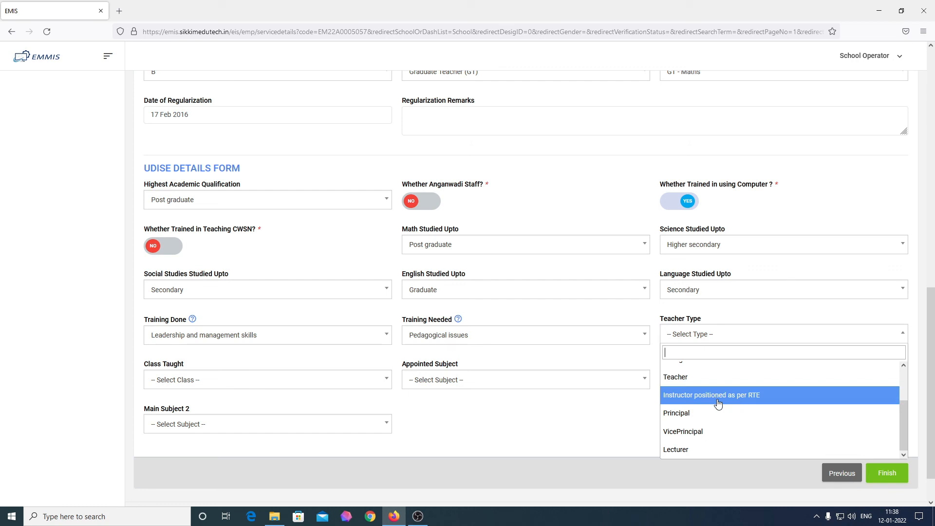
{"action": "scroll", "coordinate": [716, 409], "scroll_direction": "down", "scroll_amount": 2}
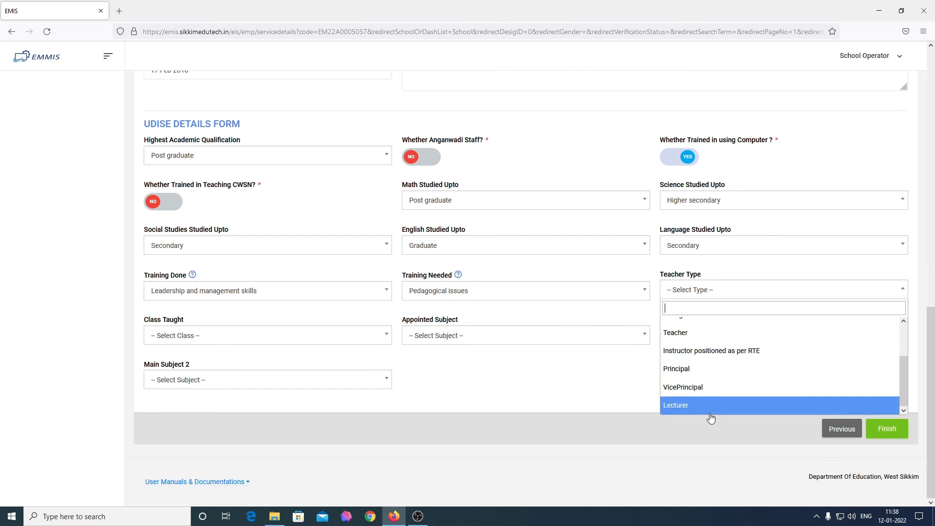
{"action": "scroll", "coordinate": [724, 402], "scroll_direction": "up", "scroll_amount": 3}
{"action": "scroll", "coordinate": [726, 397], "scroll_direction": "down", "scroll_amount": 2}
{"action": "scroll", "coordinate": [726, 397], "scroll_direction": "up", "scroll_amount": 2}
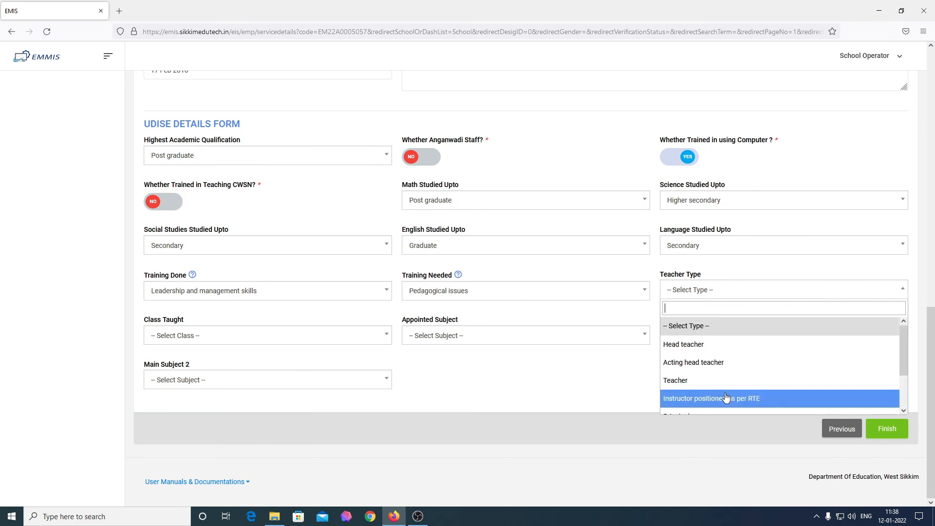
{"action": "left_click", "coordinate": [719, 380]}
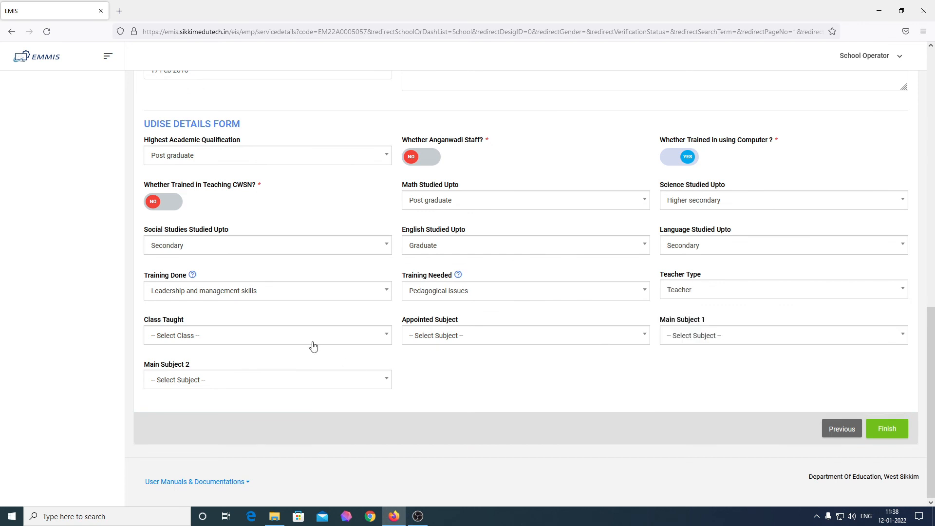
{"action": "left_click", "coordinate": [298, 340]}
{"action": "scroll", "coordinate": [273, 405], "scroll_direction": "down", "scroll_amount": 2}
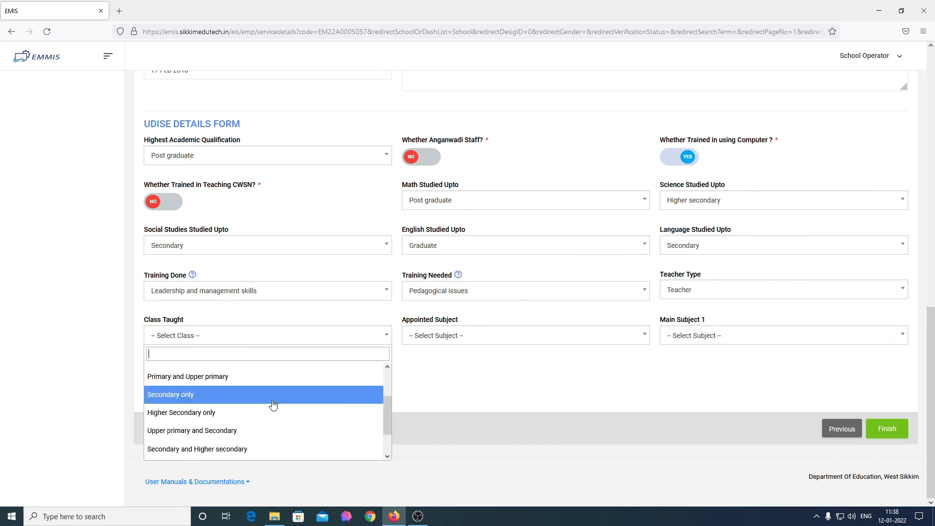
{"action": "left_click", "coordinate": [273, 394]}
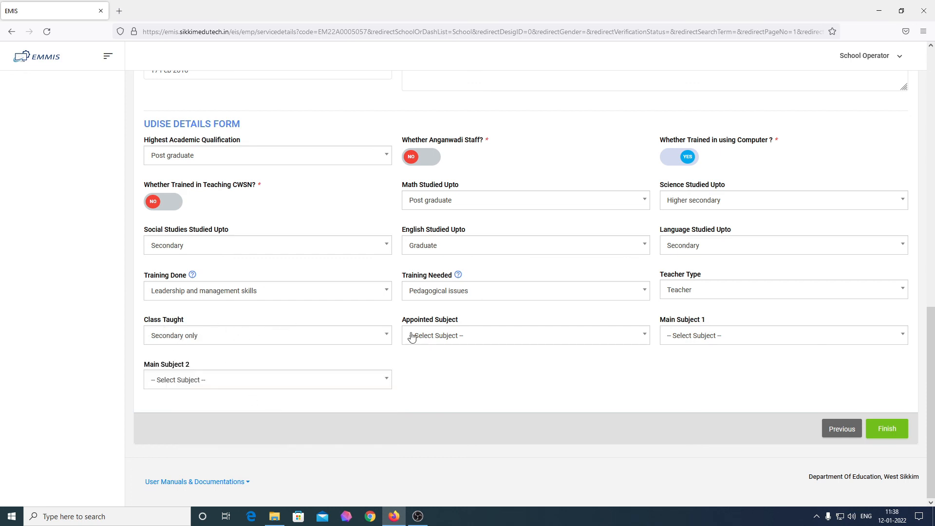
Set both the appointed subject and Main Subject 1 to Mathematics
{"action": "left_click", "coordinate": [463, 341]}
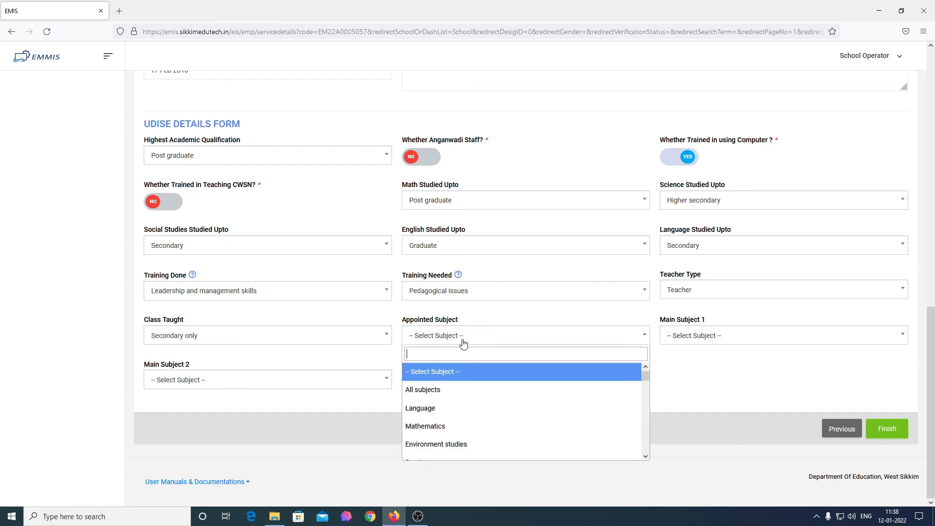
{"action": "scroll", "coordinate": [448, 387], "scroll_direction": "down", "scroll_amount": 3}
{"action": "scroll", "coordinate": [449, 392], "scroll_direction": "up", "scroll_amount": 2}
{"action": "left_click", "coordinate": [453, 382]}
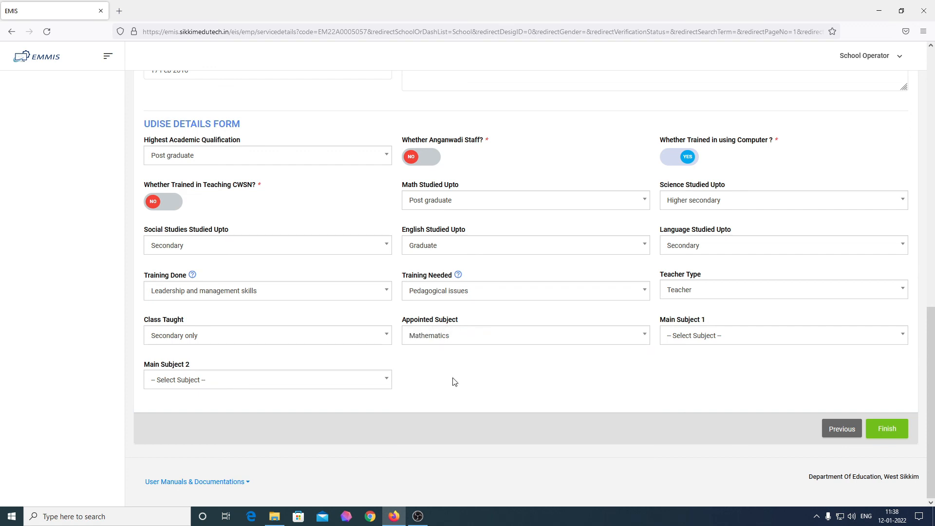
{"action": "left_click", "coordinate": [754, 341]}
{"action": "left_click", "coordinate": [695, 427]}
Choose Accountancy as Main Subject 2
{"action": "left_click", "coordinate": [276, 382]}
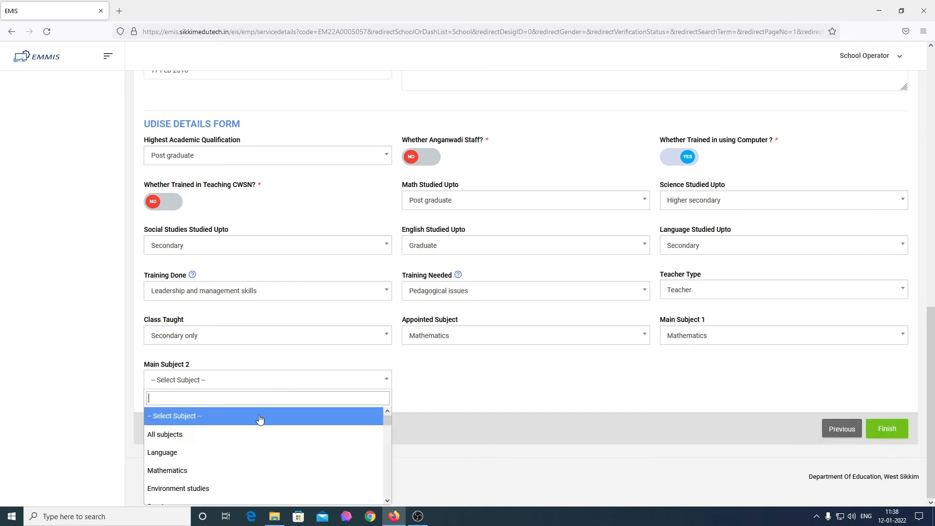
{"action": "scroll", "coordinate": [236, 446], "scroll_direction": "down", "scroll_amount": 2}
{"action": "scroll", "coordinate": [239, 450], "scroll_direction": "down", "scroll_amount": 3}
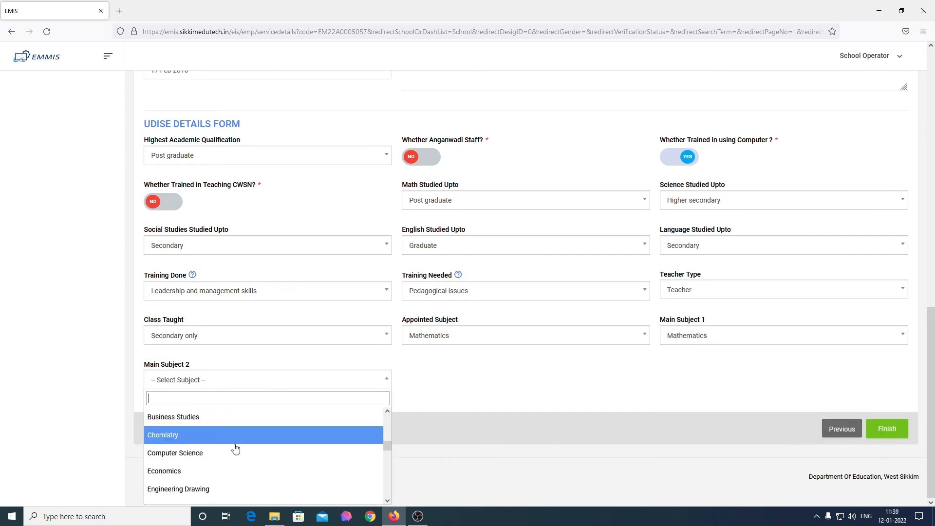
{"action": "scroll", "coordinate": [234, 447], "scroll_direction": "down", "scroll_amount": 2}
{"action": "scroll", "coordinate": [230, 447], "scroll_direction": "down", "scroll_amount": 6}
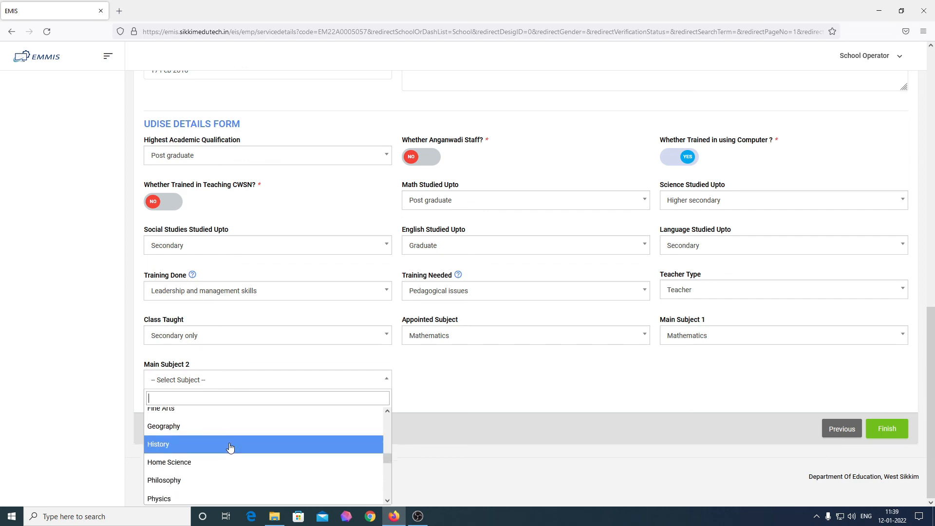
{"action": "left_click", "coordinate": [293, 432]}
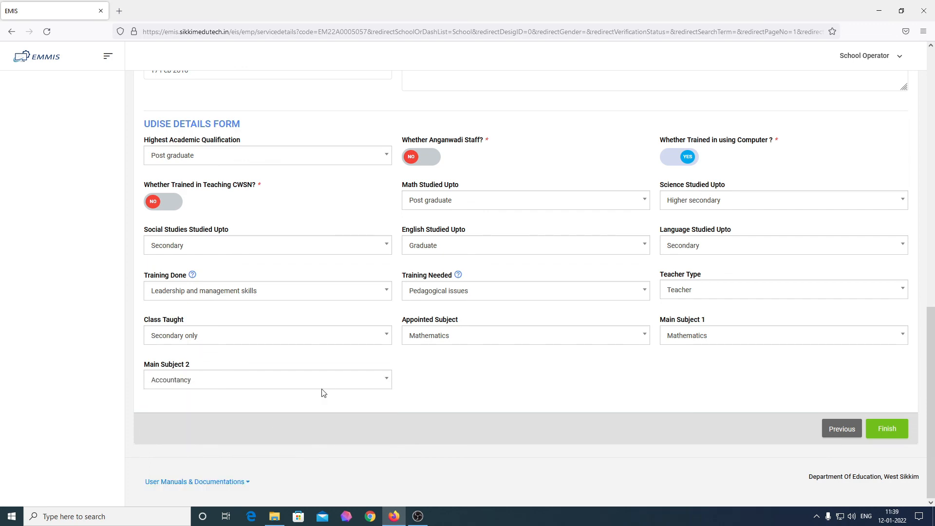
Review the Service Details form and submit it with Finish
{"action": "scroll", "coordinate": [592, 392], "scroll_direction": "up", "scroll_amount": 5}
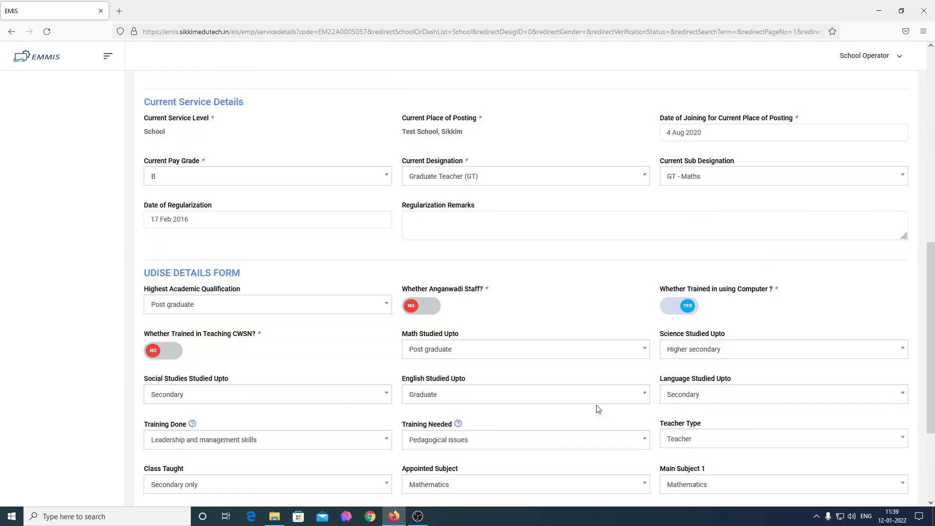
{"action": "scroll", "coordinate": [599, 409], "scroll_direction": "up", "scroll_amount": 5}
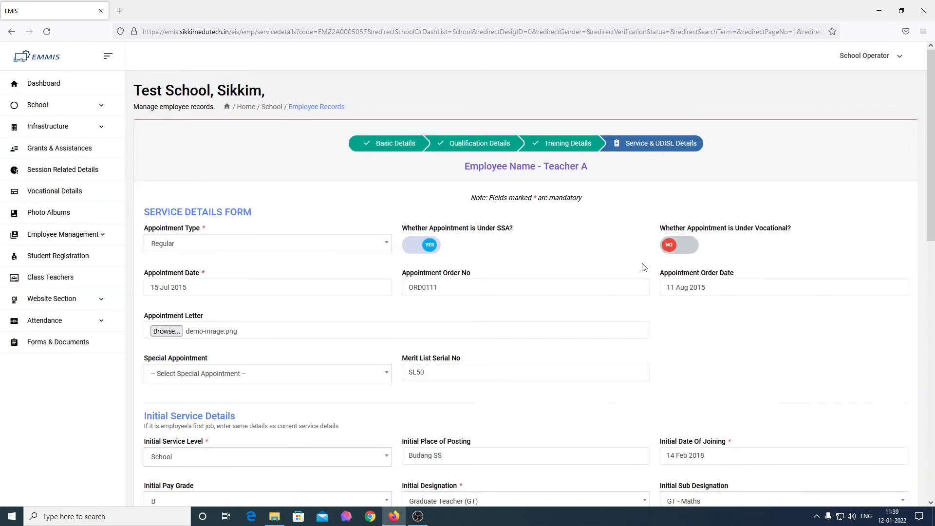
{"action": "scroll", "coordinate": [643, 305], "scroll_direction": "down", "scroll_amount": 10}
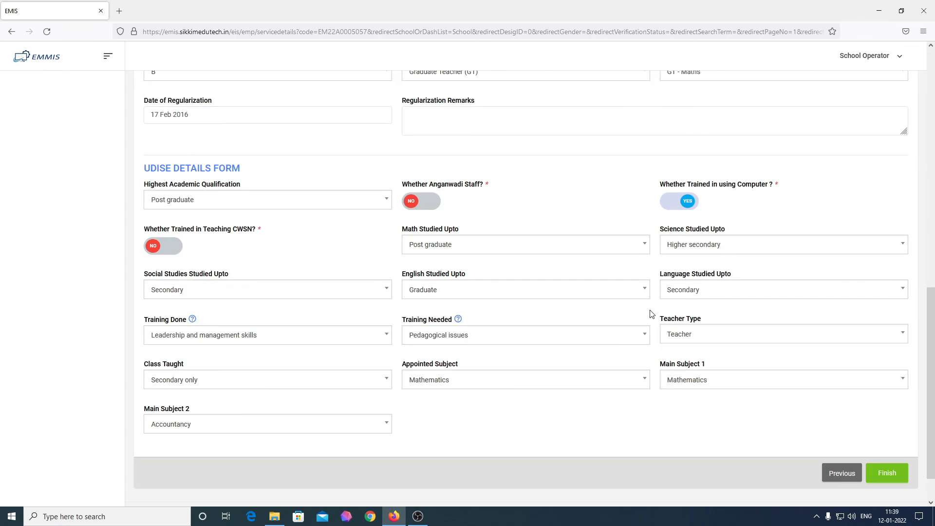
{"action": "left_click", "coordinate": [892, 428]}
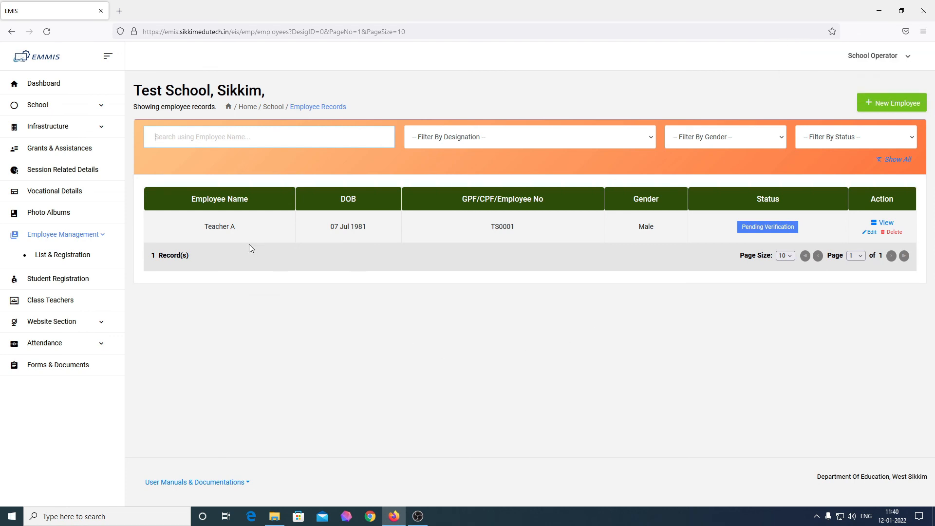
On the school dashboard, review the employee summary's Graduate Teacher (GT) row and unverified records column
{"action": "left_click", "coordinate": [64, 91]}
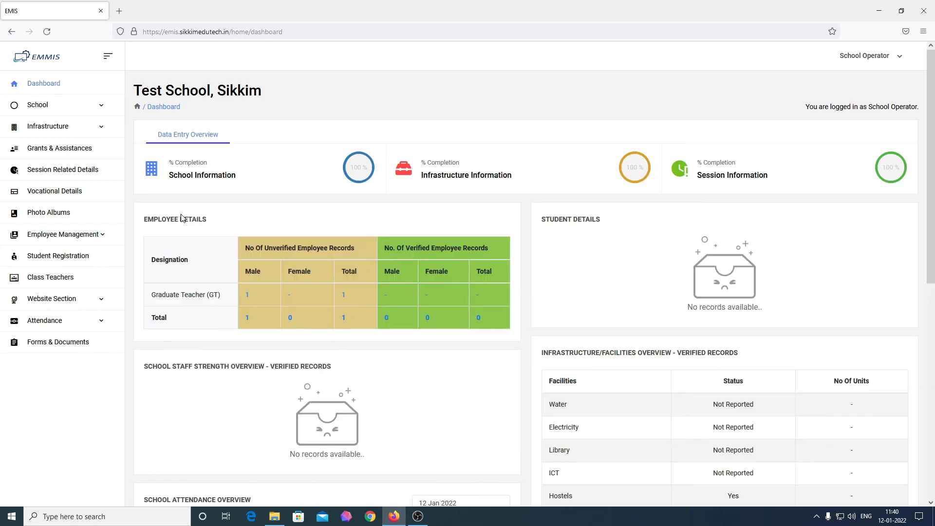
{"action": "triple_click", "coordinate": [224, 220]}
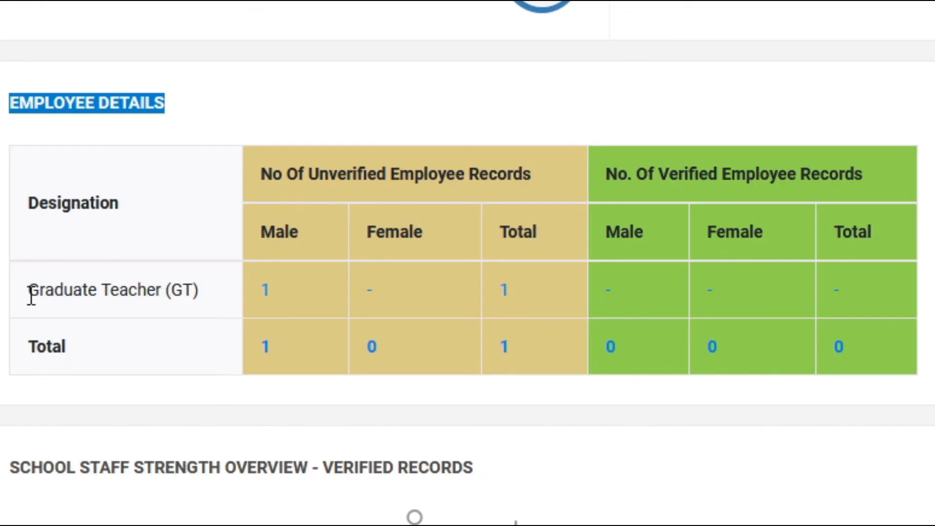
{"action": "left_click_drag", "start_coordinate": [152, 297], "coordinate": [222, 294]}
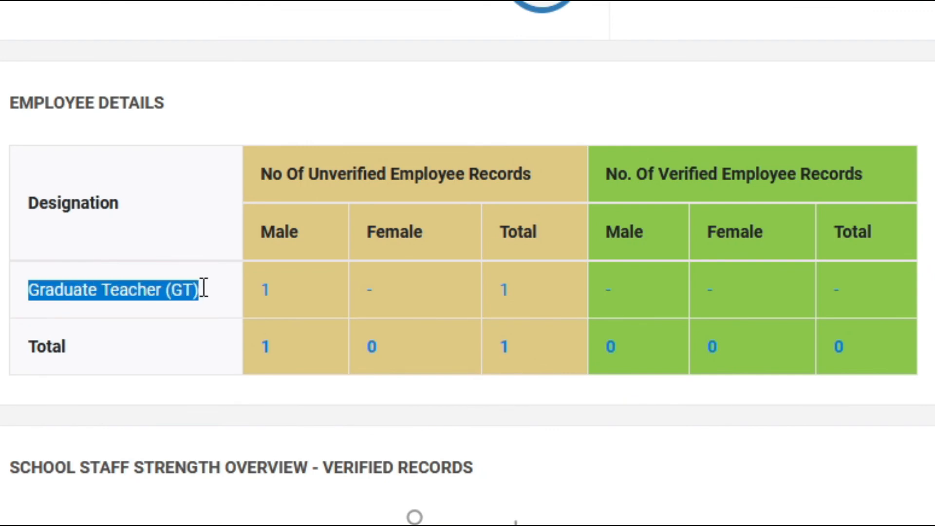
{"action": "left_click_drag", "start_coordinate": [264, 174], "coordinate": [493, 175]}
List the unverified male employee records to confirm Teacher A appears
{"action": "left_click", "coordinate": [533, 173]}
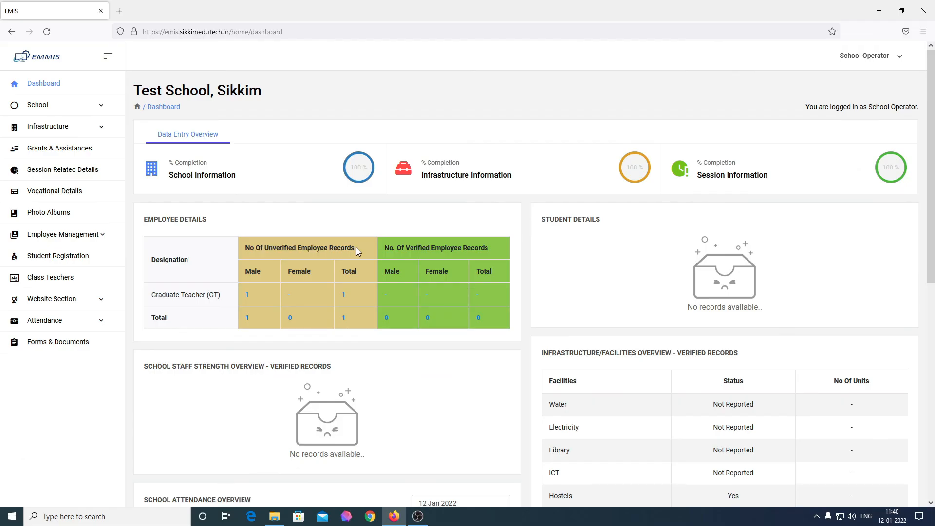
{"action": "left_click", "coordinate": [247, 322]}
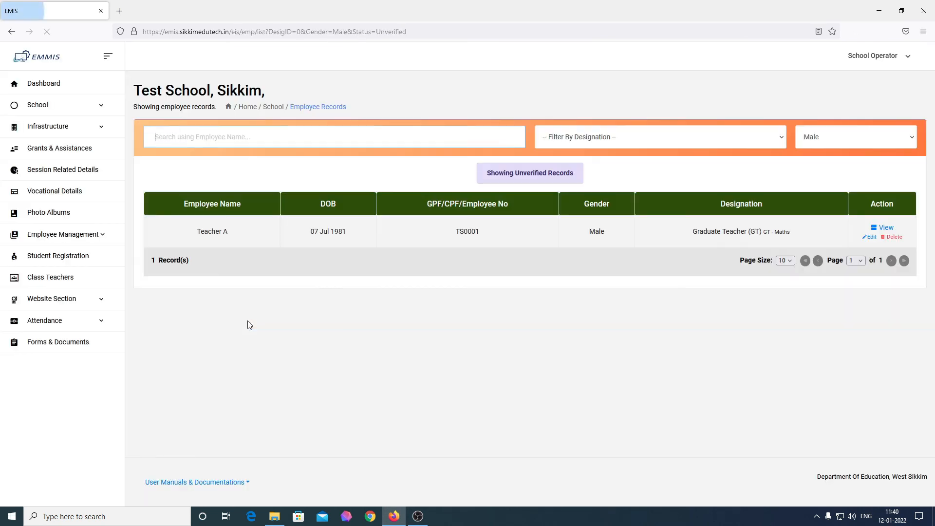
{"action": "left_click_drag", "start_coordinate": [196, 240], "coordinate": [242, 240]}
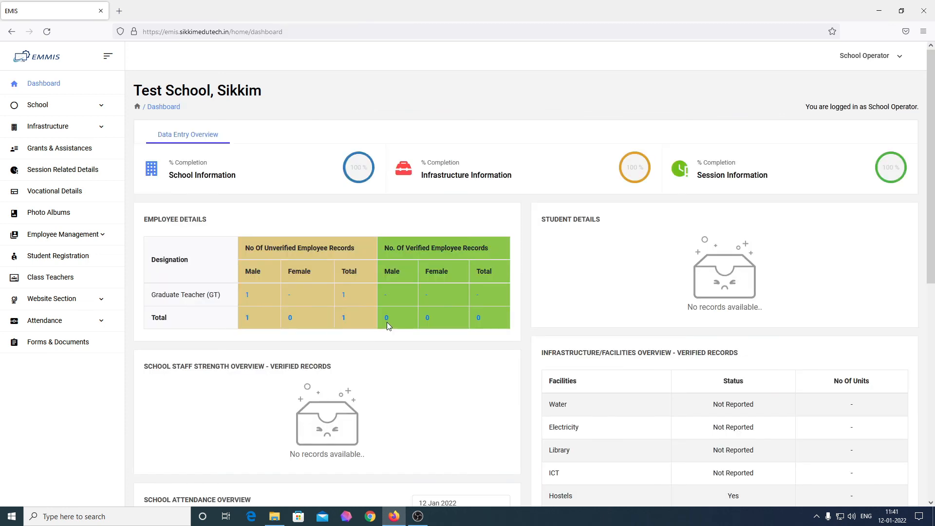
Open Employee Management's List & Registration and check Teacher A's name, birth date, TS0001 number and gender
{"action": "left_click", "coordinate": [63, 234]}
{"action": "left_click", "coordinate": [65, 255]}
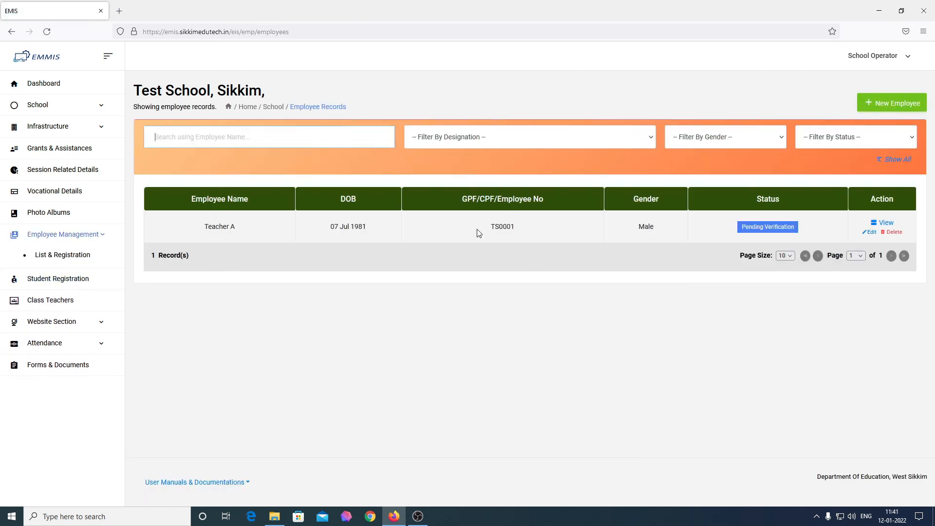
{"action": "left_click_drag", "start_coordinate": [204, 229], "coordinate": [390, 235]}
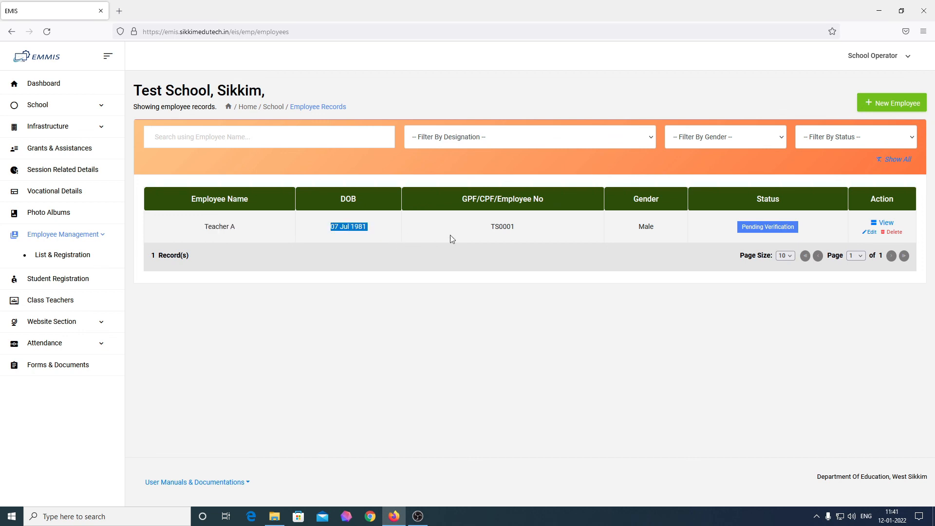
{"action": "left_click_drag", "start_coordinate": [490, 229], "coordinate": [525, 232]}
{"action": "left_click_drag", "start_coordinate": [633, 226], "coordinate": [816, 231]}
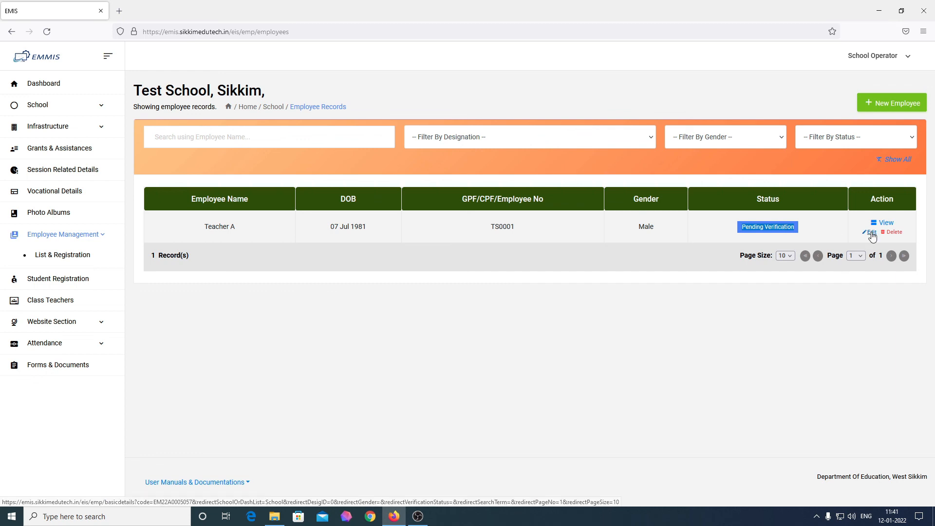
Reopen Teacher A's record and save the basic details unchanged with Save & Continue
{"action": "left_click", "coordinate": [871, 233]}
{"action": "scroll", "coordinate": [602, 351], "scroll_direction": "down", "scroll_amount": 1}
{"action": "scroll", "coordinate": [602, 351], "scroll_direction": "down", "scroll_amount": 7}
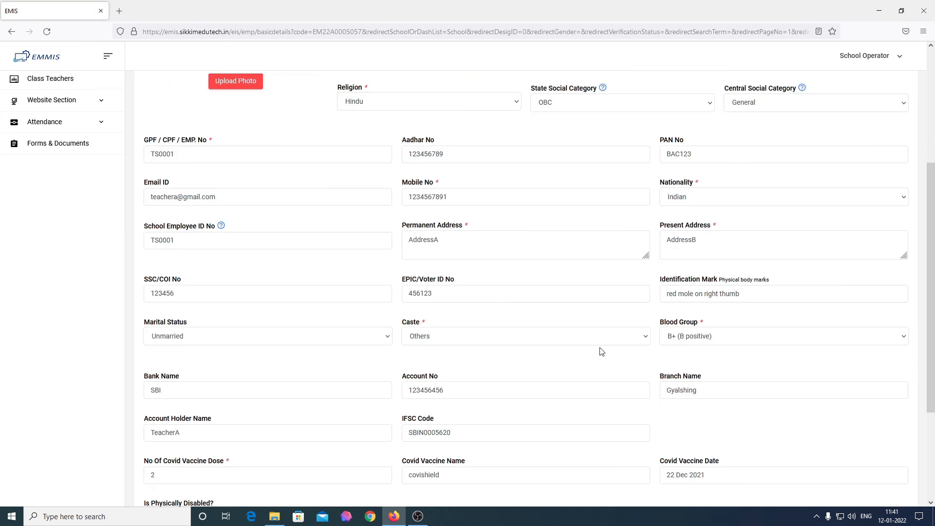
{"action": "left_click", "coordinate": [865, 428]}
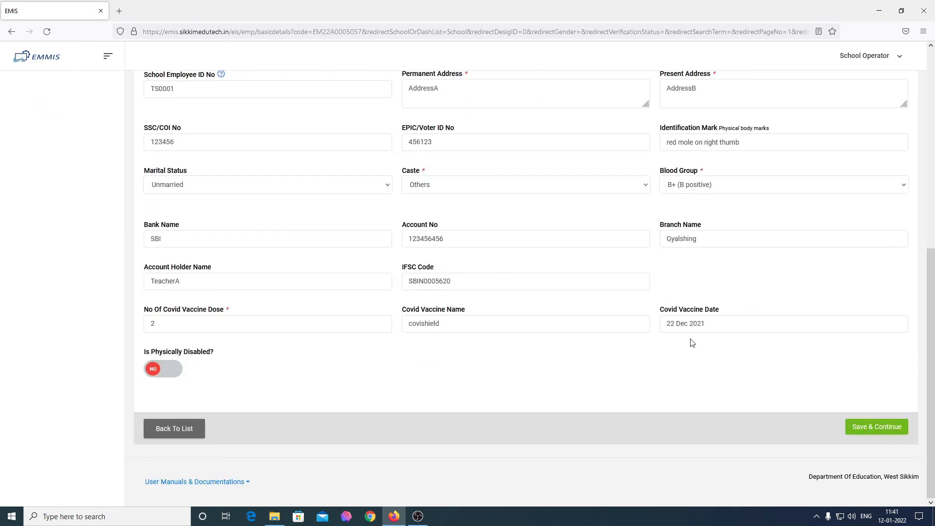
Return to the employee records list, then go to the school dashboard
{"action": "scroll", "coordinate": [631, 340], "scroll_direction": "down", "scroll_amount": 10}
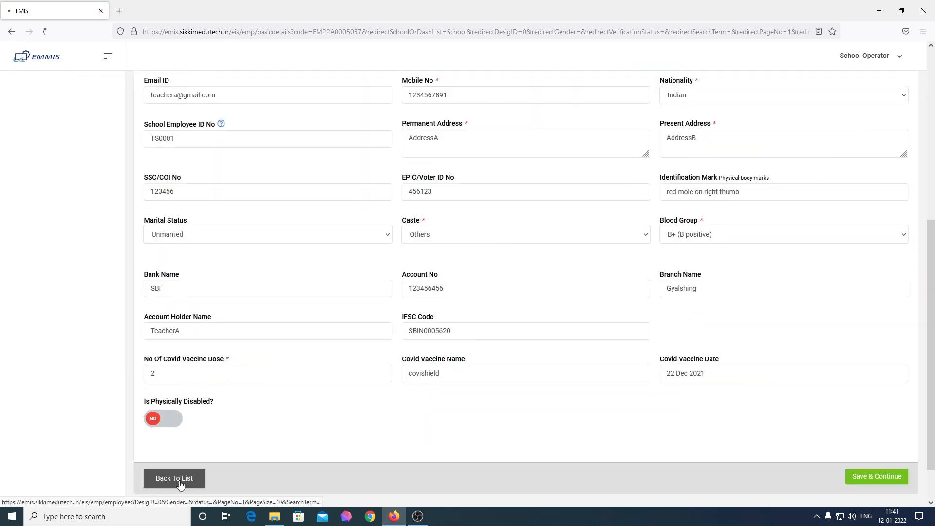
{"action": "left_click", "coordinate": [183, 476]}
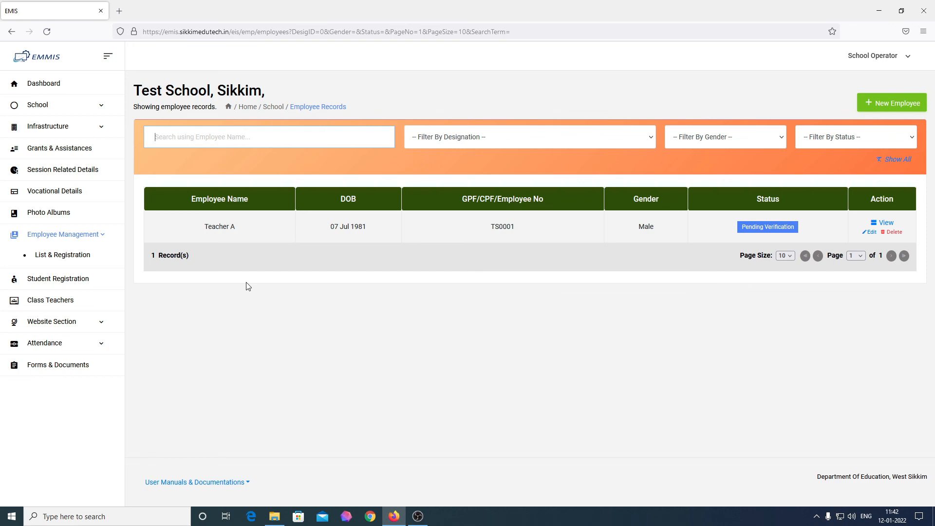
{"action": "left_click", "coordinate": [44, 84]}
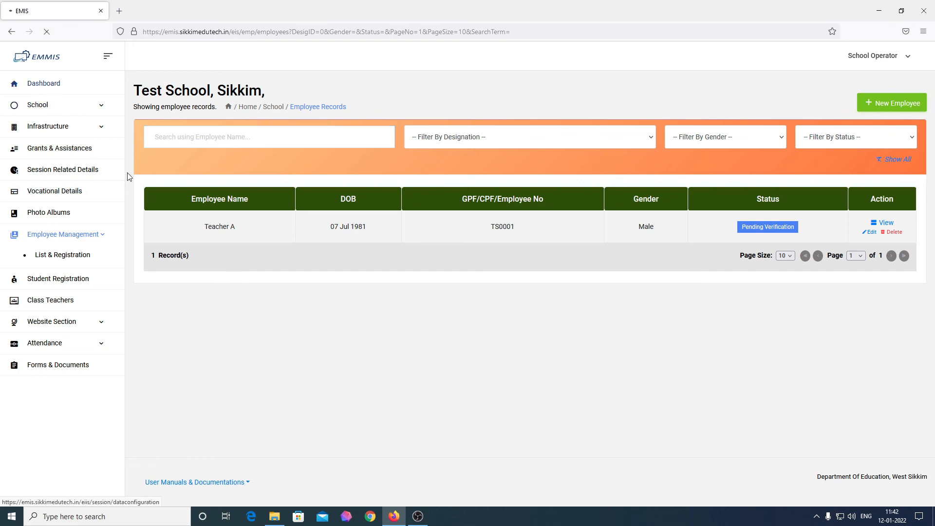